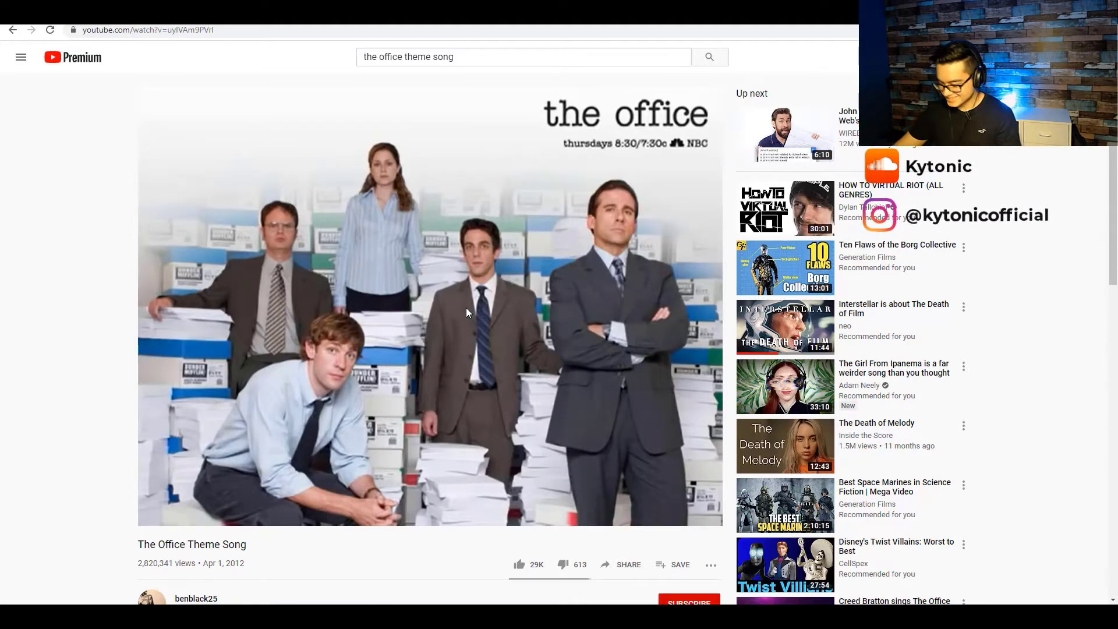
- Trim the silence before the first note of The Office Theme Song clip and start the clip at bar 1
{"action": "mouse_move", "coordinate": [473, 399]}
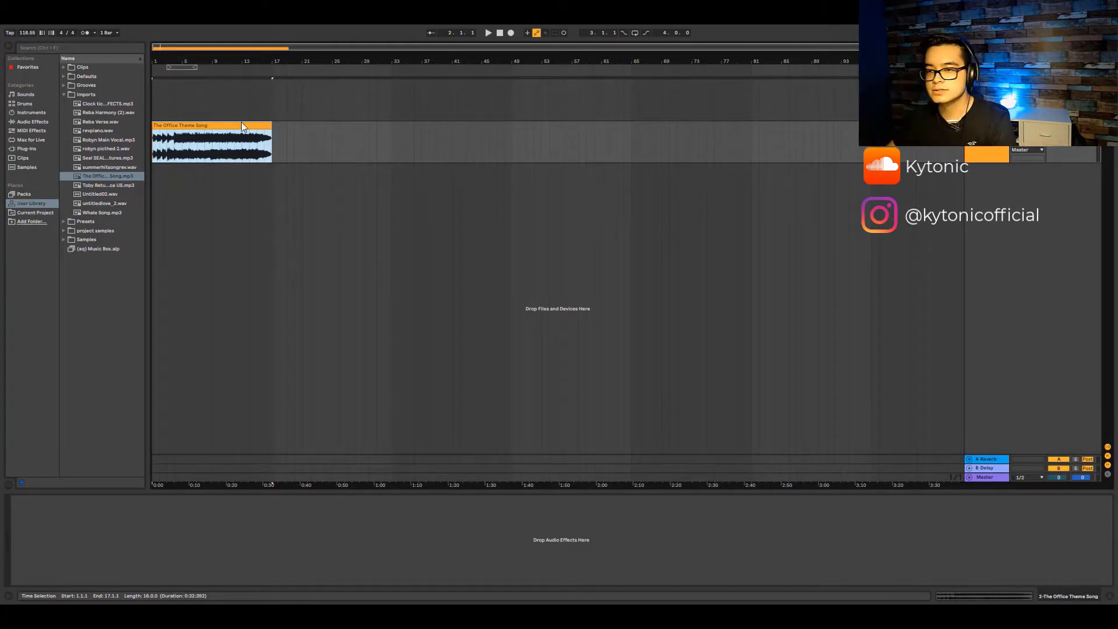
{"action": "double_click", "coordinate": [217, 125]}
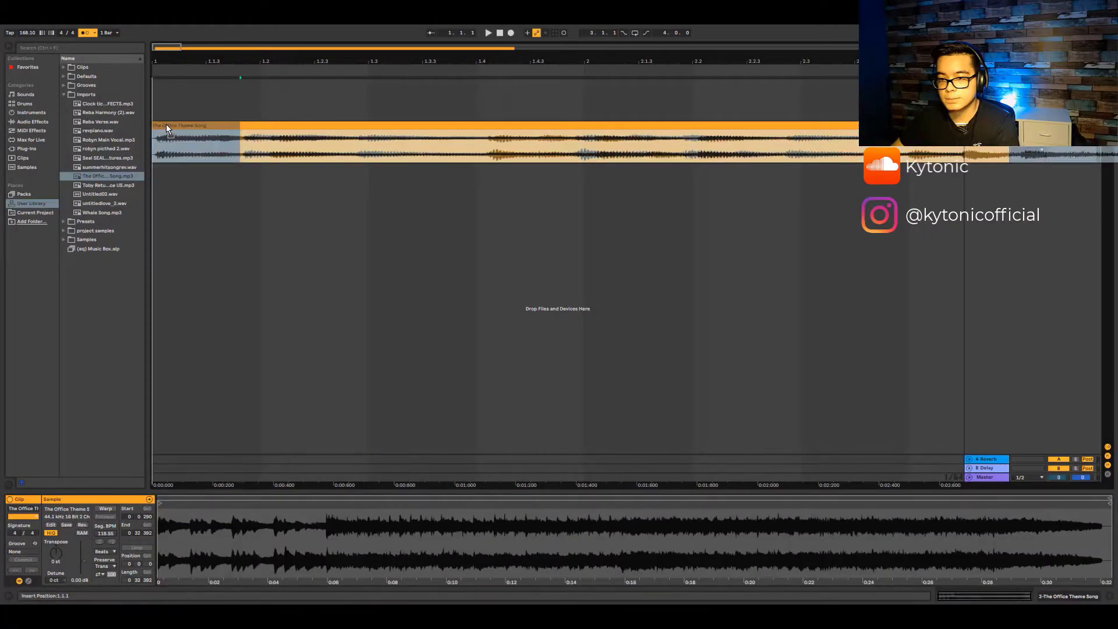
{"action": "left_click", "coordinate": [167, 125]}
{"action": "key", "text": "space"}
{"action": "left_click_drag", "start_coordinate": [277, 61], "coordinate": [193, 175]}
{"action": "key", "text": "space"}
{"action": "left_click_drag", "start_coordinate": [152, 125], "coordinate": [208, 123]}
{"action": "scroll", "coordinate": [155, 124], "scroll_direction": "up", "scroll_amount": 5}
{"action": "left_click_drag", "start_coordinate": [228, 124], "coordinate": [173, 124]}
{"action": "scroll", "coordinate": [236, 156], "scroll_direction": "down", "scroll_amount": 10}
{"action": "key", "text": "space"}
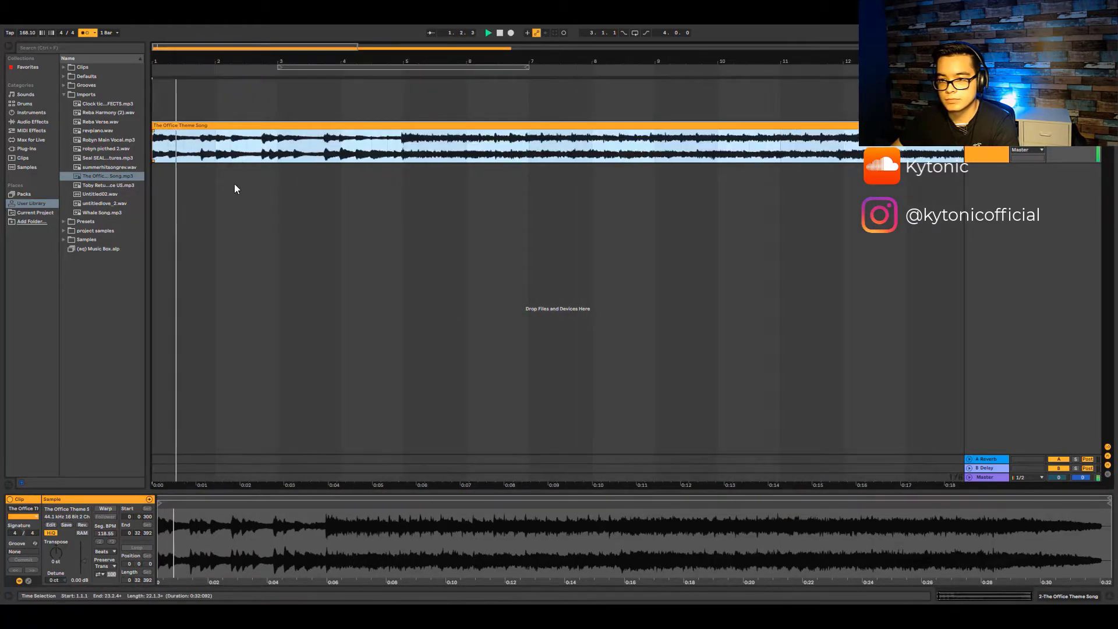
- Add warp markers at bars 7, 8 and 9 of the theme song clip to align its beats with the grid
{"action": "scroll", "coordinate": [225, 201], "scroll_direction": "down", "scroll_amount": 5}
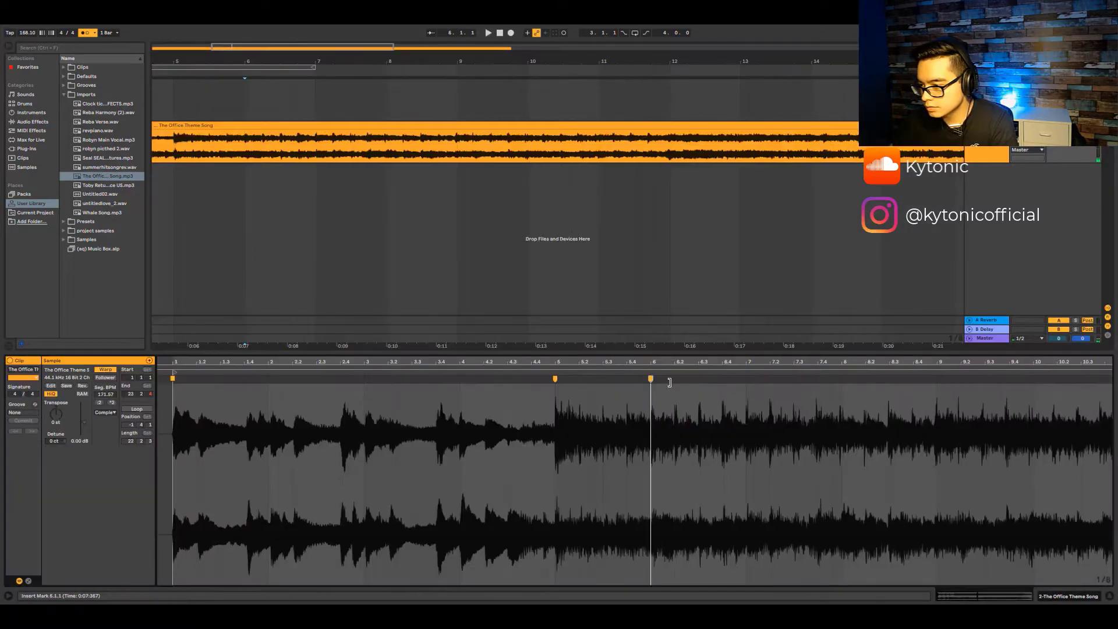
{"action": "left_click", "coordinate": [746, 379]}
{"action": "left_click_drag", "start_coordinate": [841, 380], "coordinate": [842, 380]}
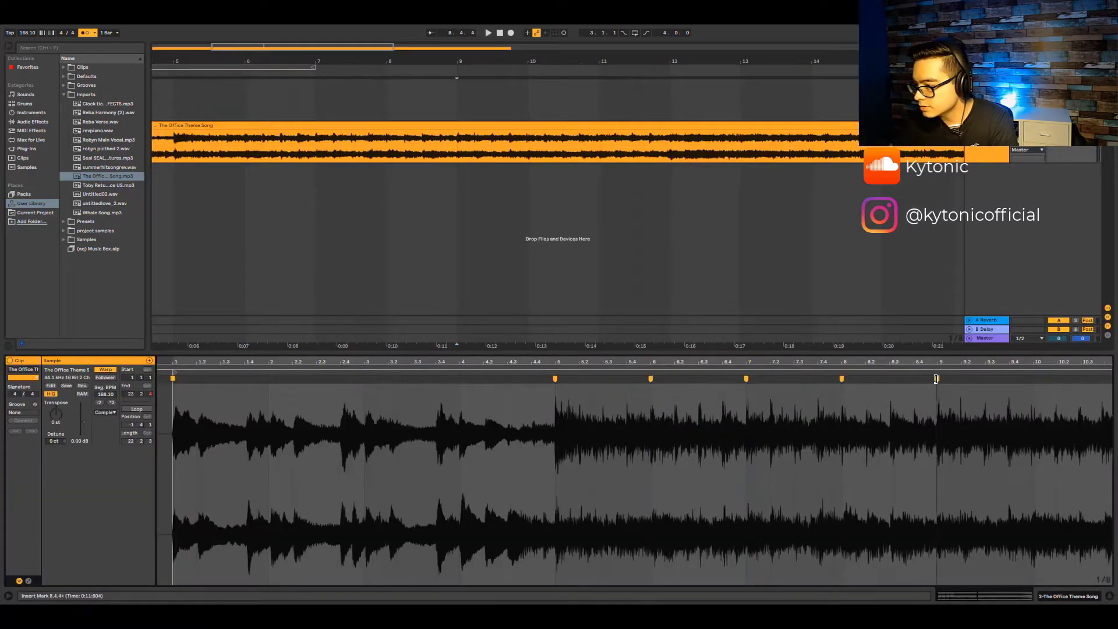
{"action": "double_click", "coordinate": [937, 380]}
{"action": "mouse_move", "coordinate": [938, 419]}
{"action": "left_mouse_down"}
{"action": "mouse_move", "coordinate": [354, 408]}
{"action": "mouse_move", "coordinate": [523, 373]}
{"action": "left_mouse_up"}
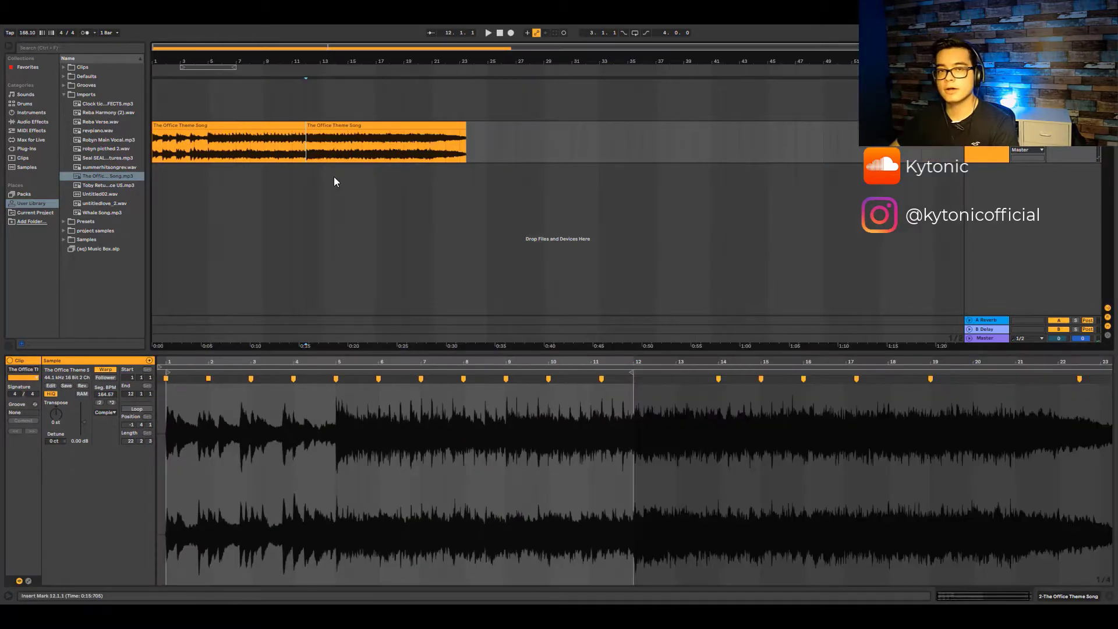
- Delete the section of the theme song from bar 12 onward
{"action": "left_click", "coordinate": [346, 124]}
{"action": "key", "text": "Delete"}
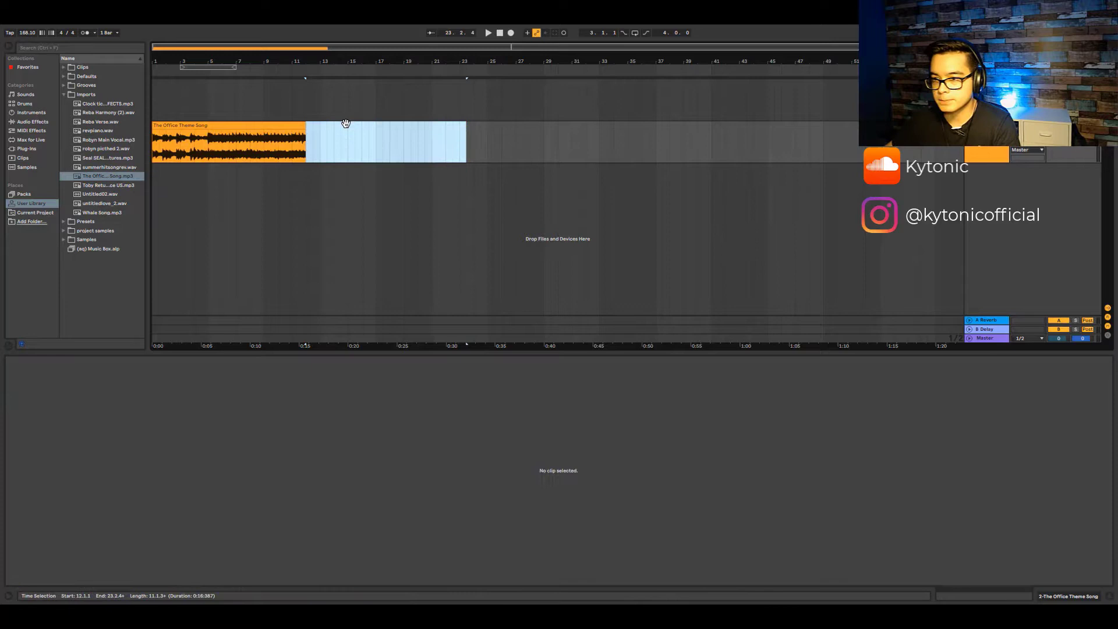
- Split the remaining theme song clip at bar 5 and move the part after the split to bar 13
{"action": "left_click", "coordinate": [333, 156]}
{"action": "scroll", "coordinate": [205, 153], "scroll_direction": "up", "scroll_amount": 5}
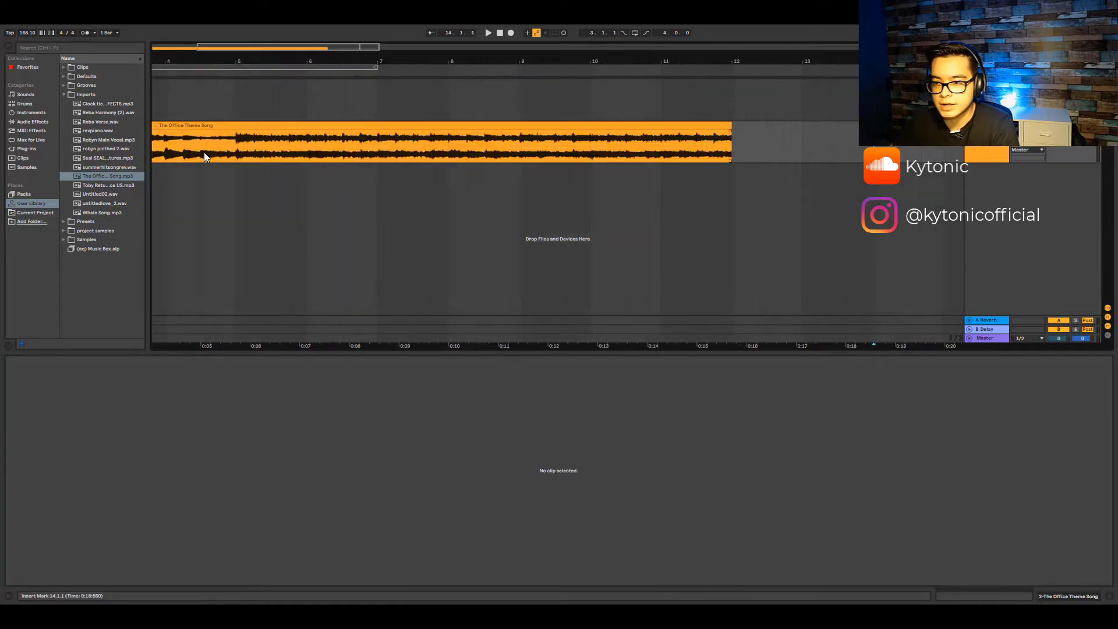
{"action": "left_click", "coordinate": [233, 152]}
{"action": "key", "text": "ctrl+e"}
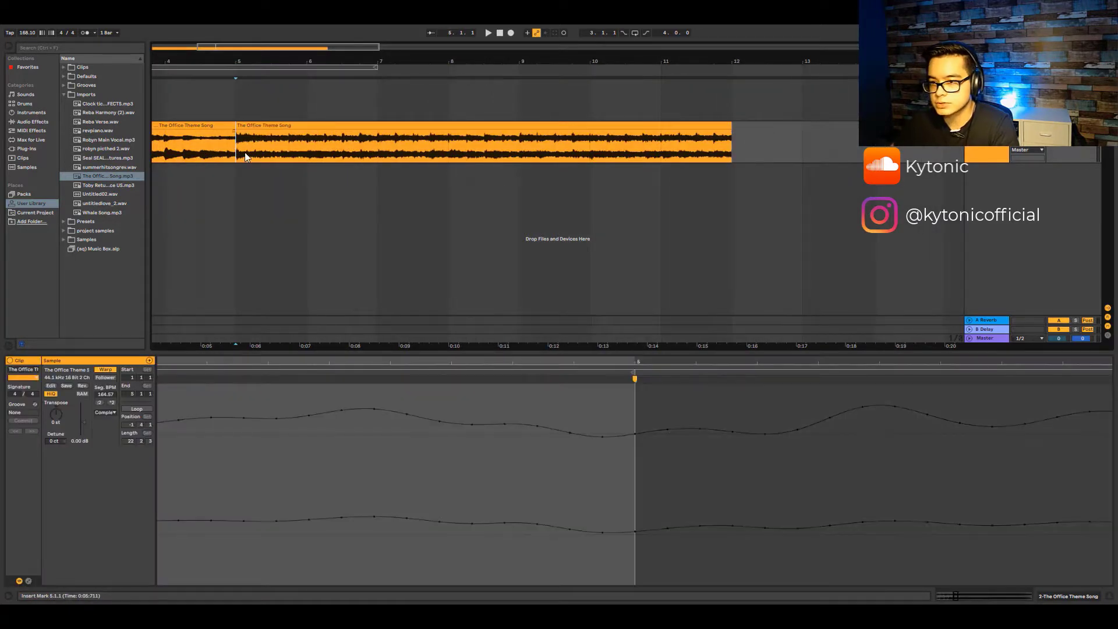
{"action": "scroll", "coordinate": [251, 147], "scroll_direction": "down", "scroll_amount": 5}
{"action": "left_click_drag", "start_coordinate": [257, 142], "coordinate": [355, 136]}
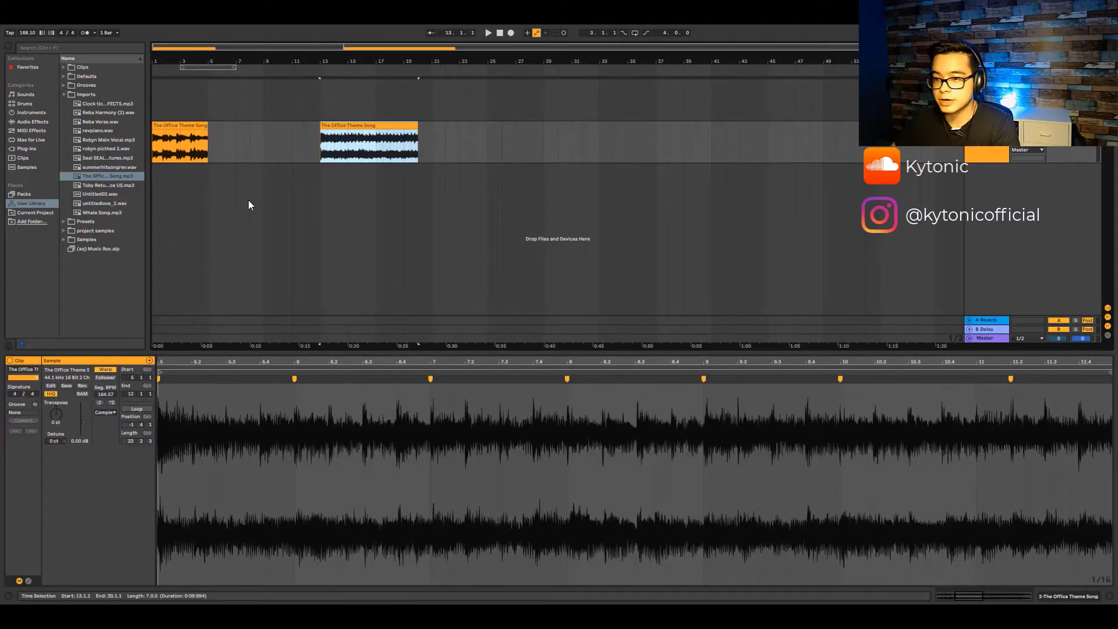
- Play the four-bar intro from the start and duplicate its clip back to back into four copies
{"action": "left_click", "coordinate": [499, 33]}
{"action": "key", "text": "space"}
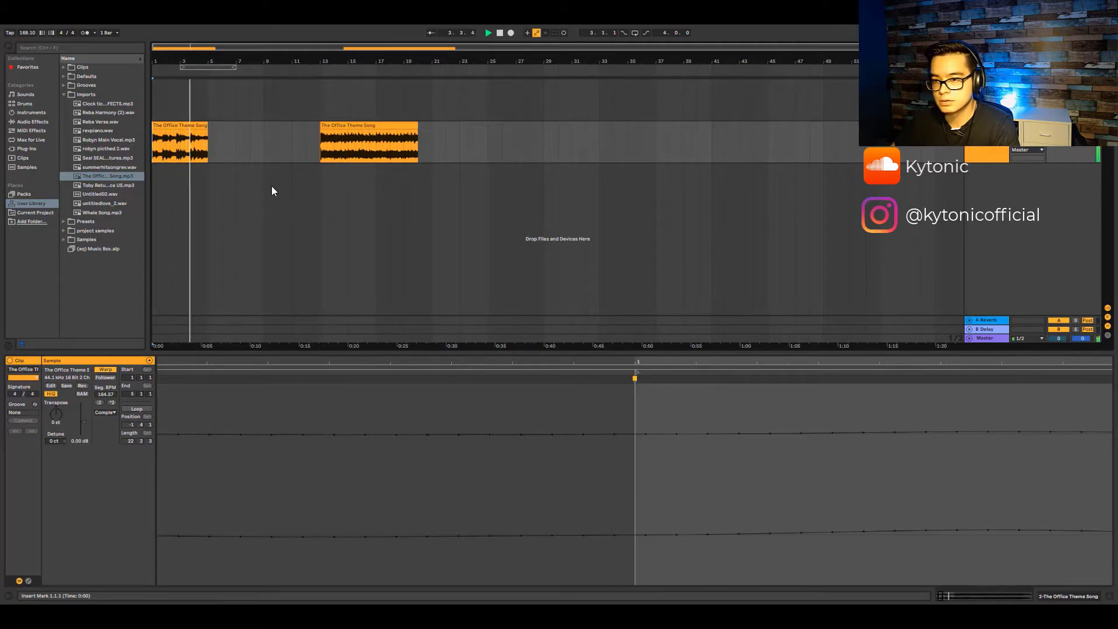
{"action": "scroll", "coordinate": [211, 183], "scroll_direction": "up", "scroll_amount": 3}
{"action": "key", "text": "space"}
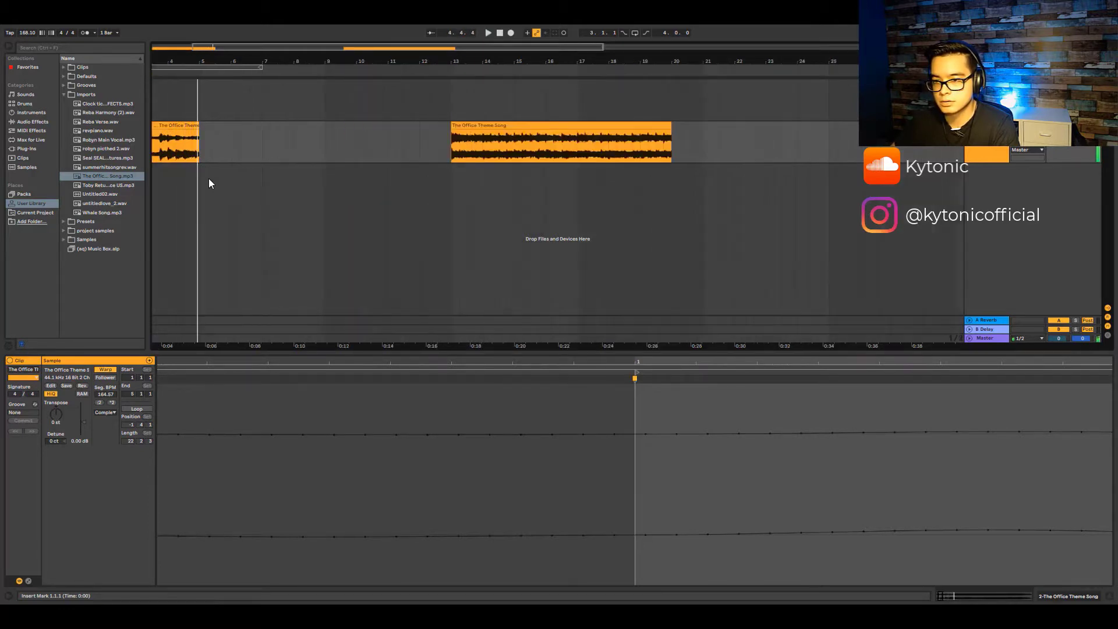
{"action": "left_click", "coordinate": [160, 126]}
{"action": "key", "text": "ctrl+d"}
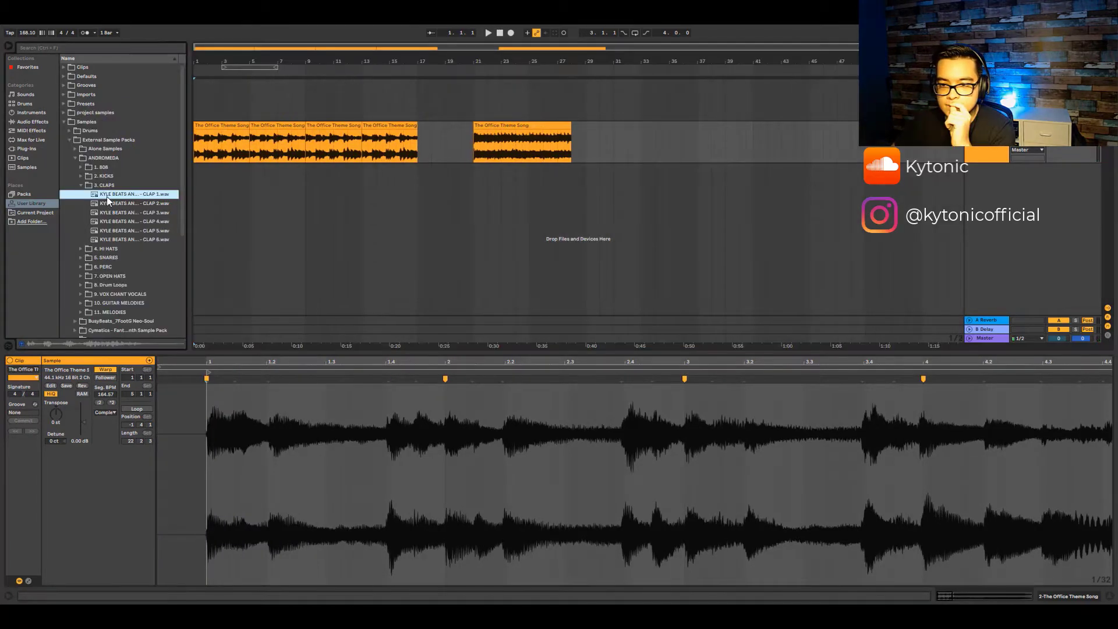
- Audition the Andromeda claps and place CLAP 1 on a new audio track at bar 6
{"action": "left_click", "coordinate": [114, 203]}
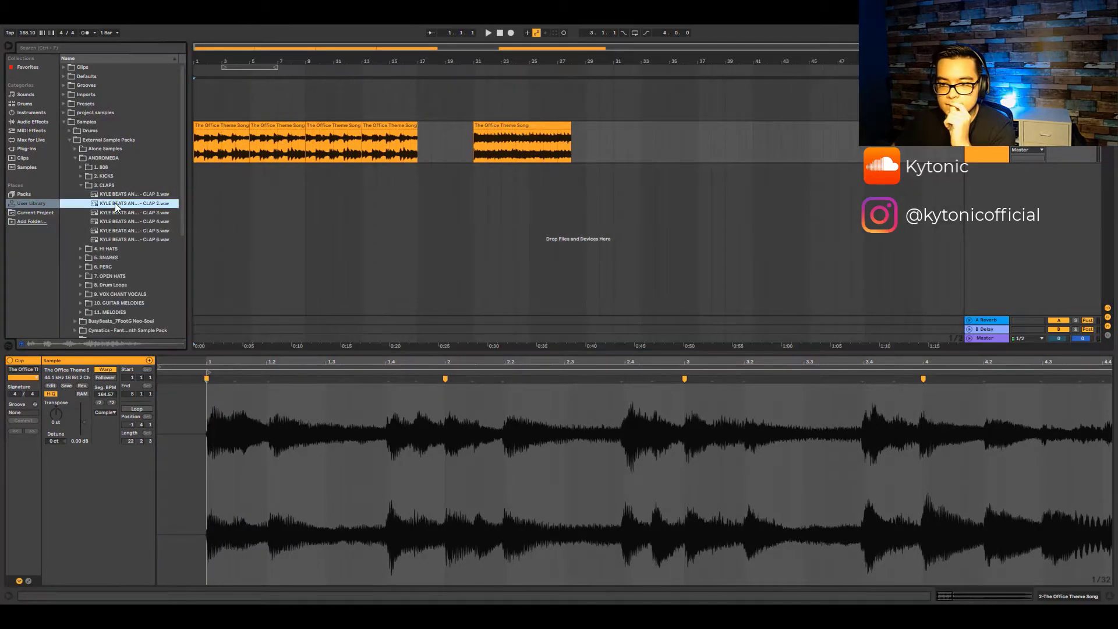
{"action": "left_click", "coordinate": [121, 192]}
{"action": "left_click_drag", "start_coordinate": [121, 192], "coordinate": [263, 175]}
{"action": "scroll", "coordinate": [262, 182], "scroll_direction": "up", "scroll_amount": 5}
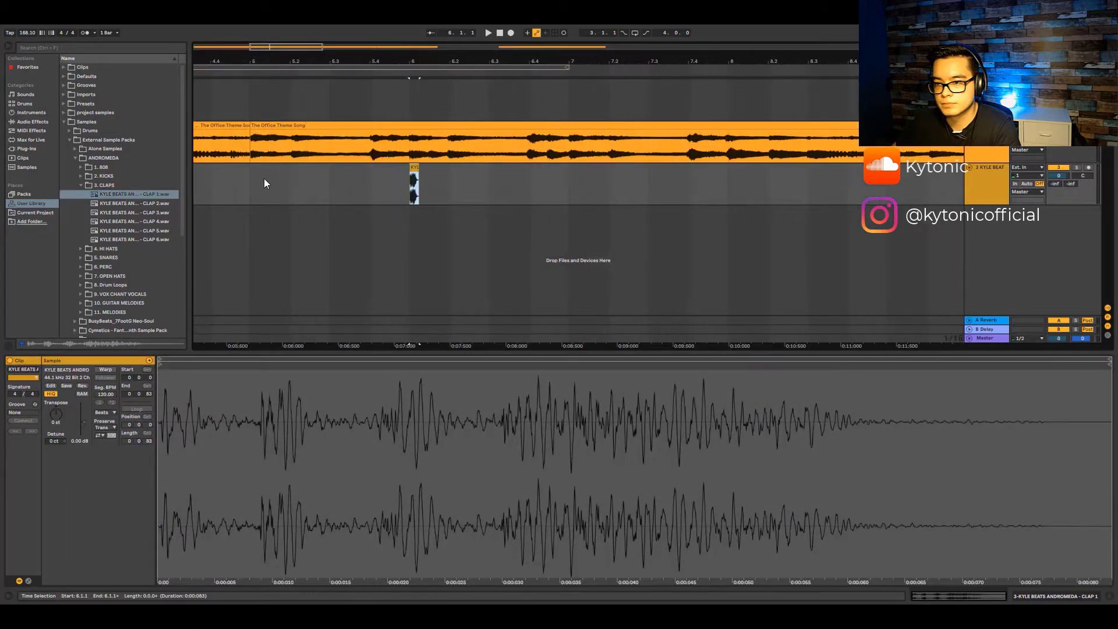
- Play the song from bar 5 and move the clap to beat 3 of bar 5
{"action": "left_click", "coordinate": [252, 72]}
{"action": "key", "text": "space"}
{"action": "left_click_drag", "start_coordinate": [413, 167], "coordinate": [334, 182]}
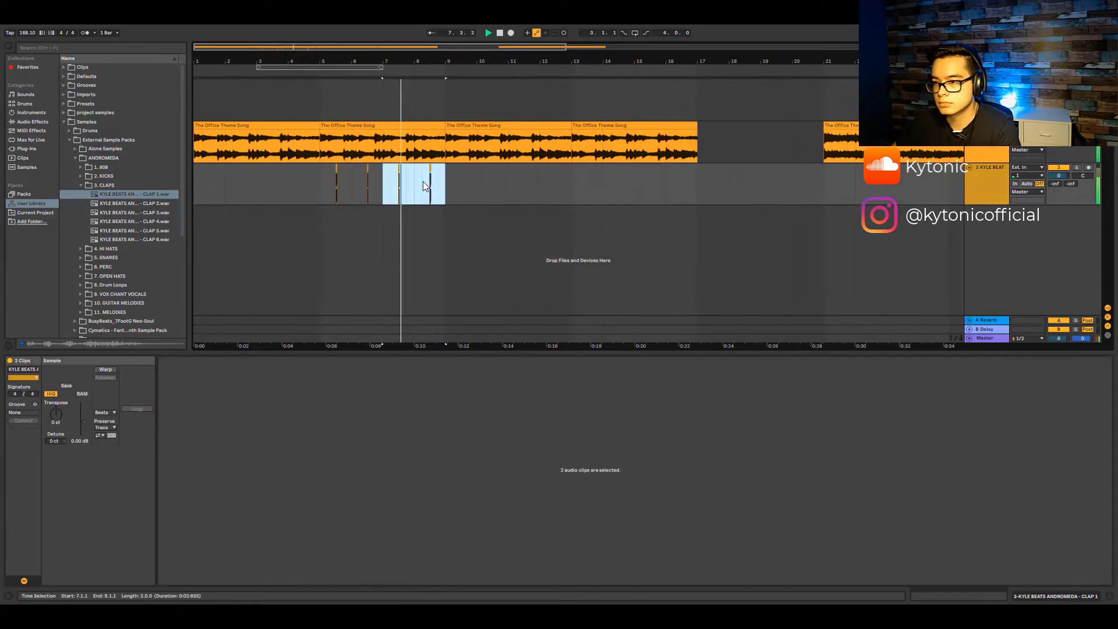
- Duplicate the two-bar clap pattern from bars 7 and 8 repeatedly up to bar 17
{"action": "key", "text": "ctrl+d"}
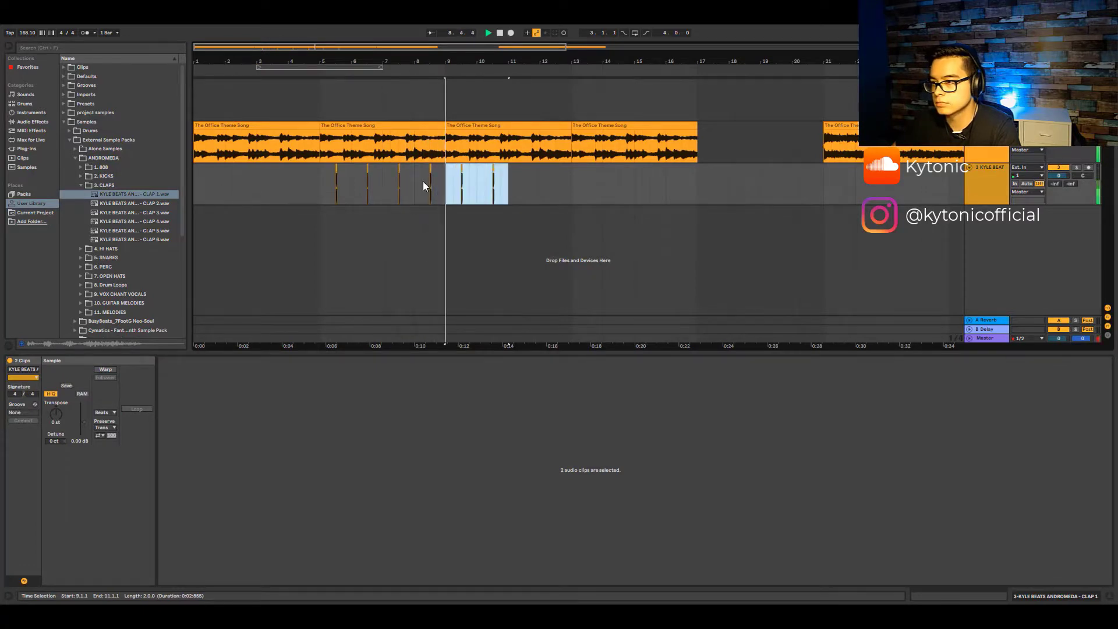
{"action": "key", "text": "ctrl+d"}
{"action": "key", "text": "ctrl+d"}
{"action": "key", "text": "ctrl+d"}
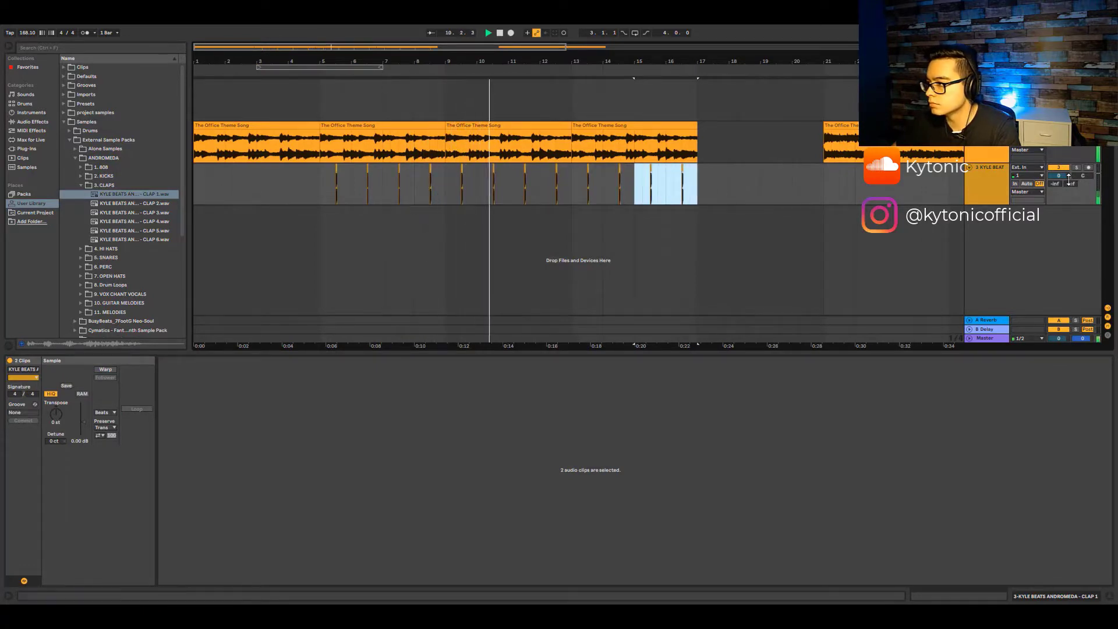
{"action": "left_click", "coordinate": [987, 183]}
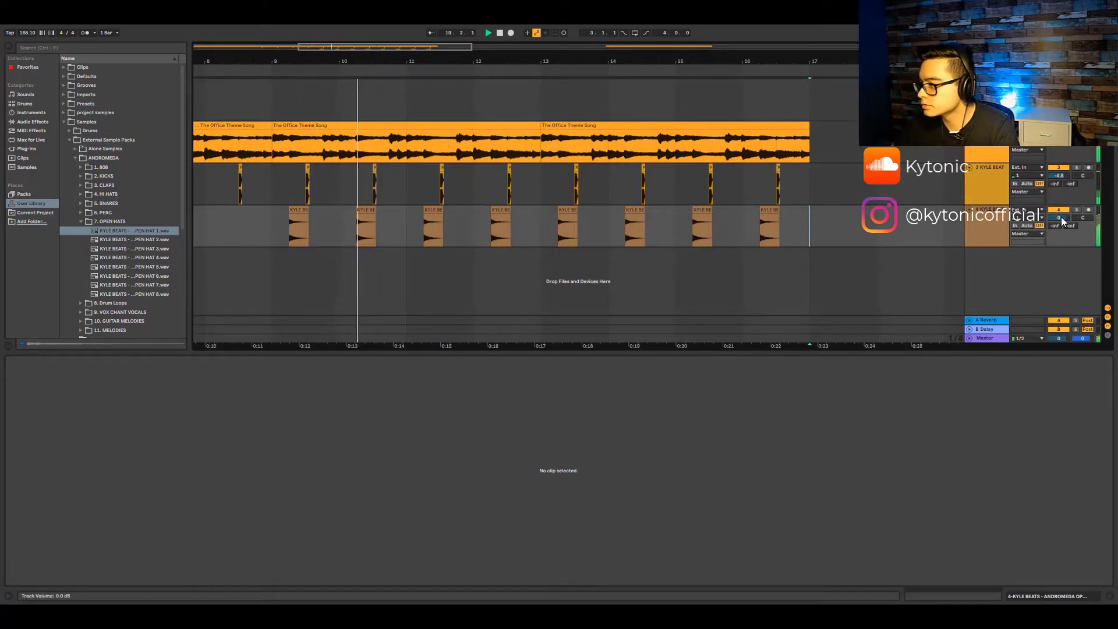
- Lower the open hat track's volume to -4.8 dB
{"action": "left_click_drag", "start_coordinate": [1062, 220], "coordinate": [1062, 227]}
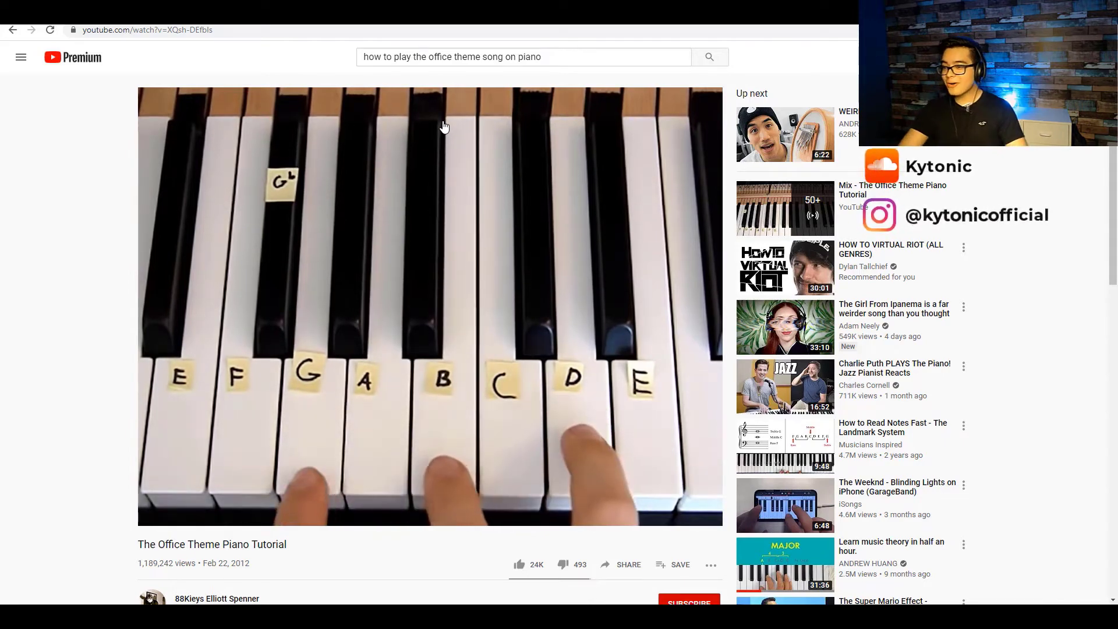
- Consult The Office Theme Piano Tutorial on YouTube and record the sustained chords on the 4Front Piano track from bar 17 in Ableton Live
{"action": "left_click", "coordinate": [444, 127]}
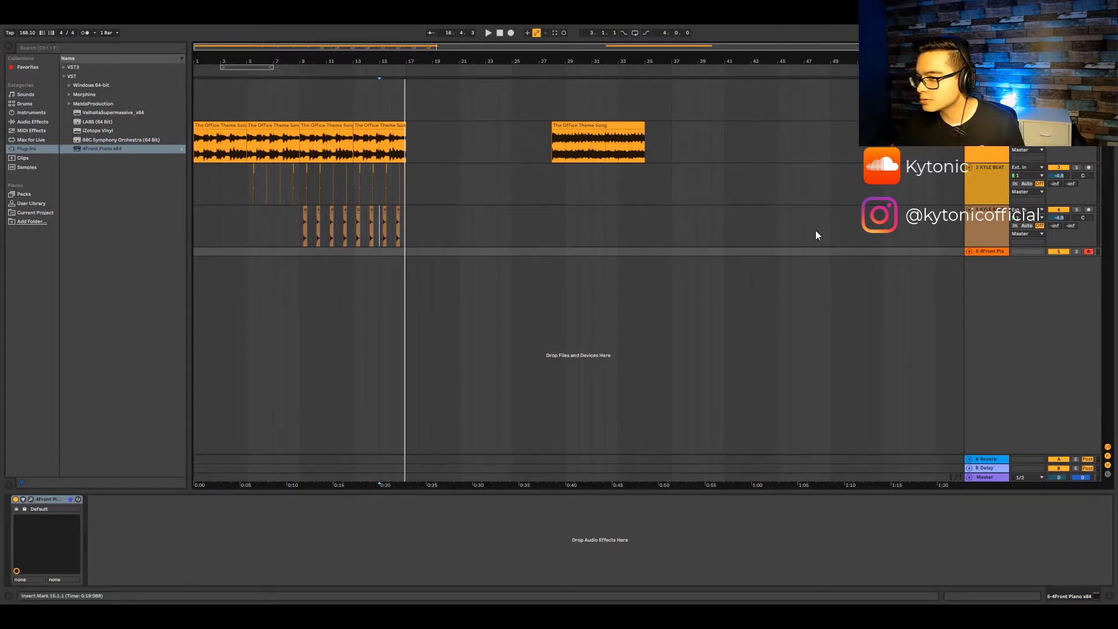
{"action": "left_click", "coordinate": [511, 32]}
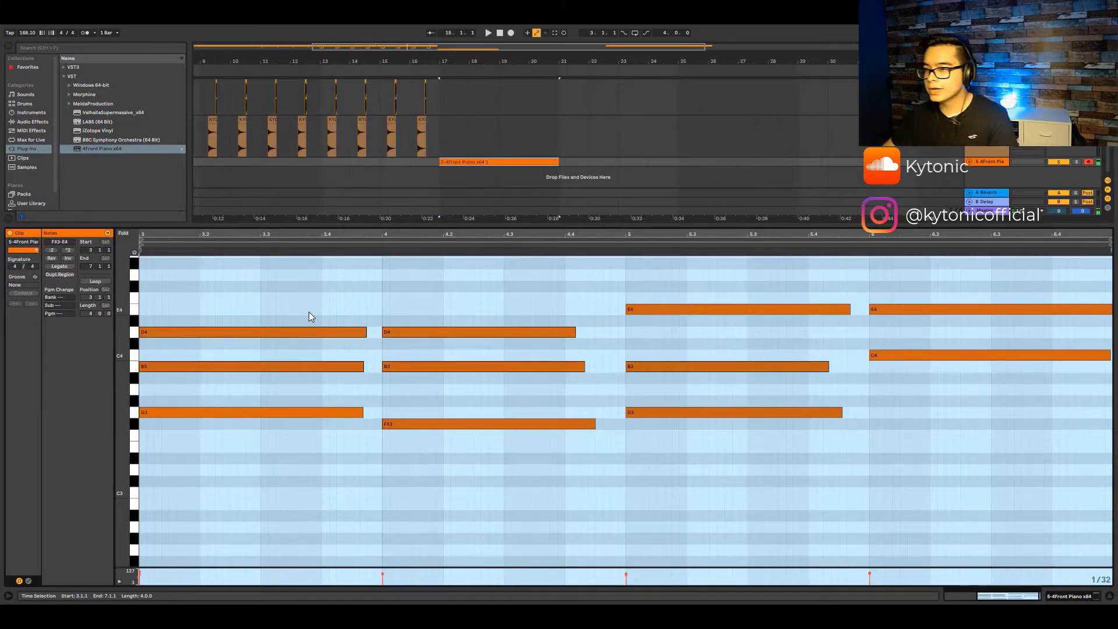
- Record a rhythmic version of the chords from bar 17 on the second 4Front Piano track
{"action": "left_click", "coordinate": [971, 162]}
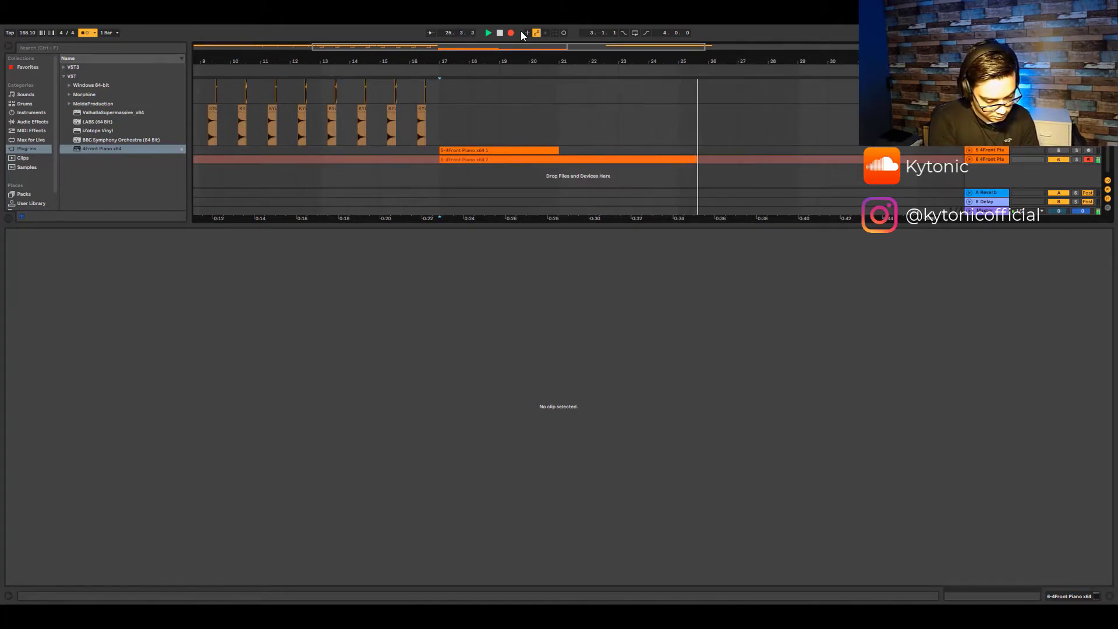
{"action": "key", "text": "space"}
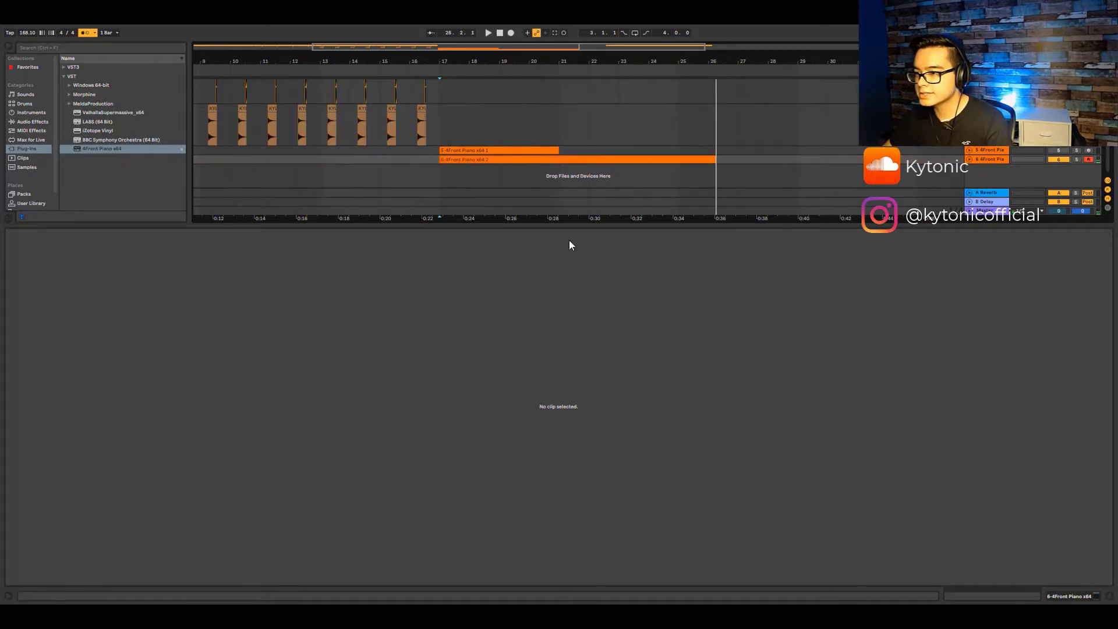
- Open the newly recorded rhythmic piano clip and quantize all of its notes
{"action": "left_click", "coordinate": [590, 158]}
{"action": "right_click", "coordinate": [634, 305]}
{"action": "left_click", "coordinate": [581, 302]}
{"action": "key", "text": "ctrl+a"}
{"action": "key", "text": "ctrl+u"}
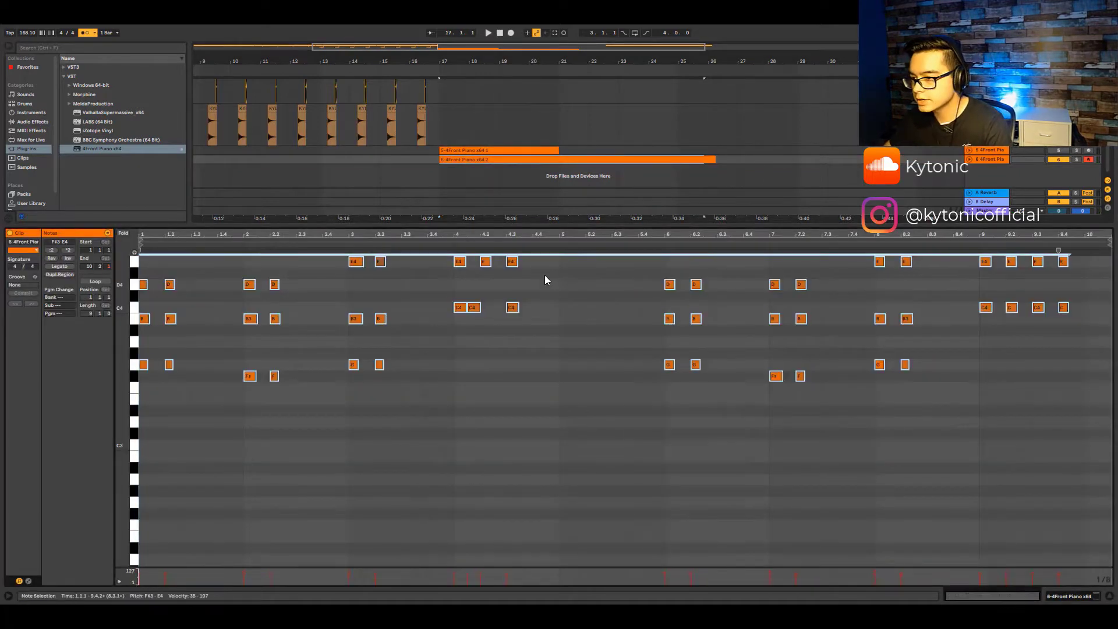
- Delete the first pass of chords from the rhythmic piano clip, set the clip's start to its bar 6, and play it
{"action": "scroll", "coordinate": [545, 276], "scroll_direction": "up", "scroll_amount": 1}
{"action": "mouse_move", "coordinate": [587, 448]}
{"action": "left_mouse_down"}
{"action": "mouse_move", "coordinate": [111, 212]}
{"action": "mouse_move", "coordinate": [667, 273]}
{"action": "left_mouse_up"}
{"action": "key", "text": "Delete"}
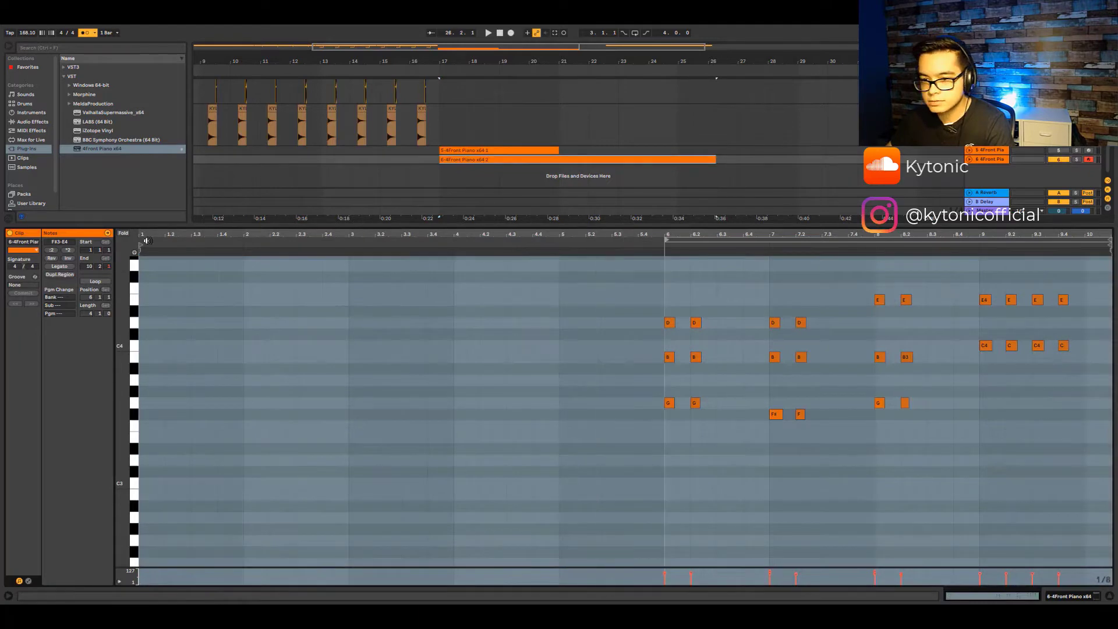
{"action": "left_click_drag", "start_coordinate": [144, 245], "coordinate": [667, 268]}
{"action": "left_click", "coordinate": [667, 301]}
{"action": "key", "text": "space"}
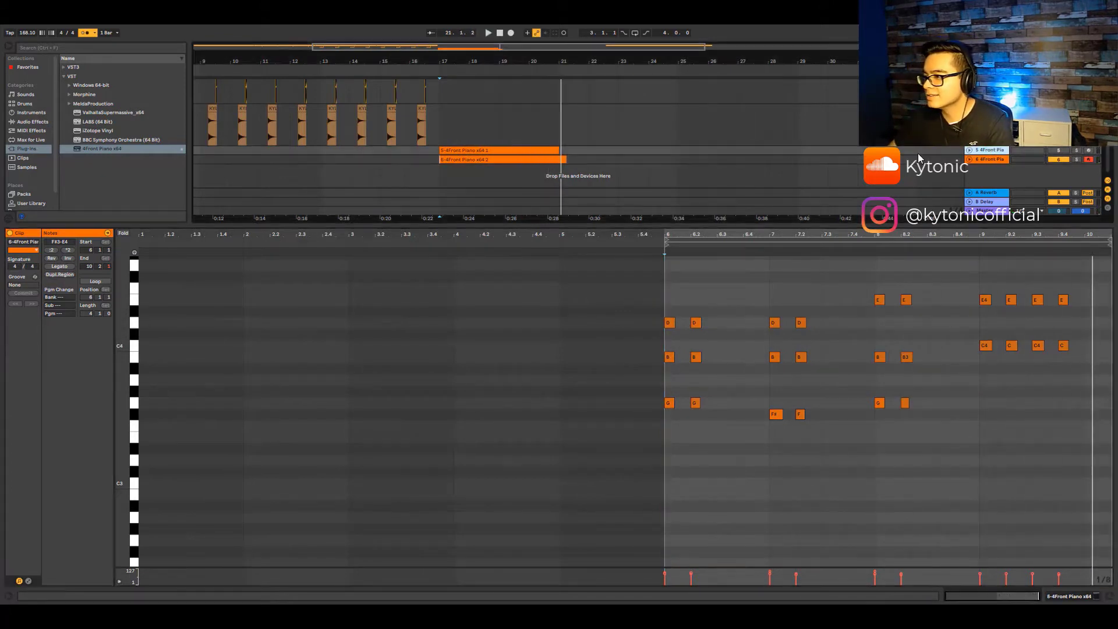
- Move the sustained-chord piano track below the rhythmic-chord piano track
{"action": "left_click", "coordinate": [510, 149]}
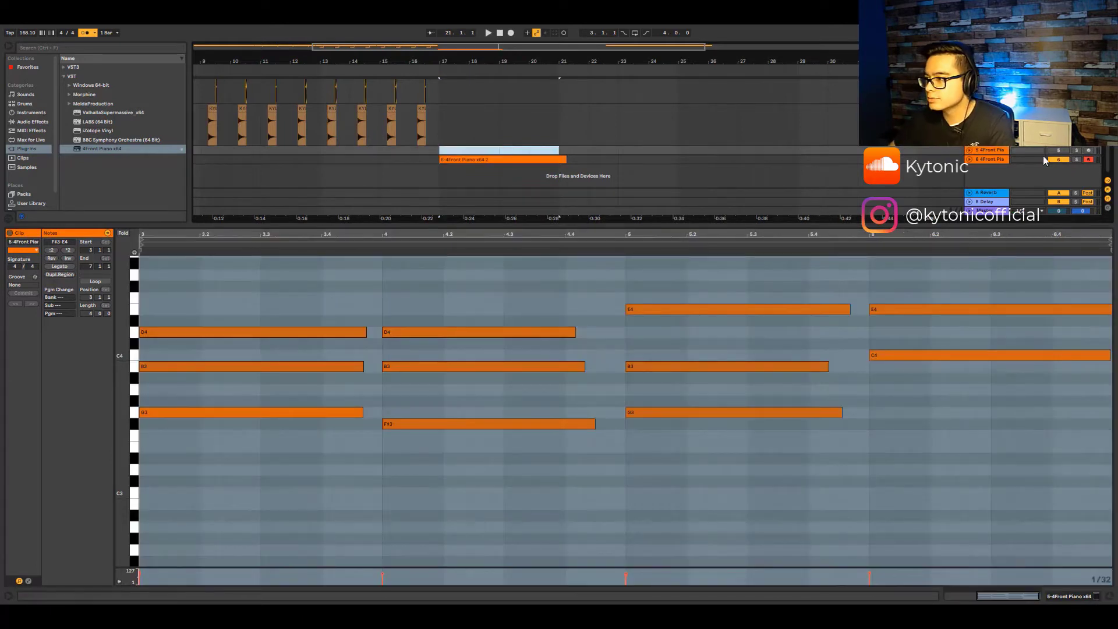
{"action": "left_click_drag", "start_coordinate": [992, 153], "coordinate": [994, 164]}
{"action": "left_click", "coordinate": [1015, 158]}
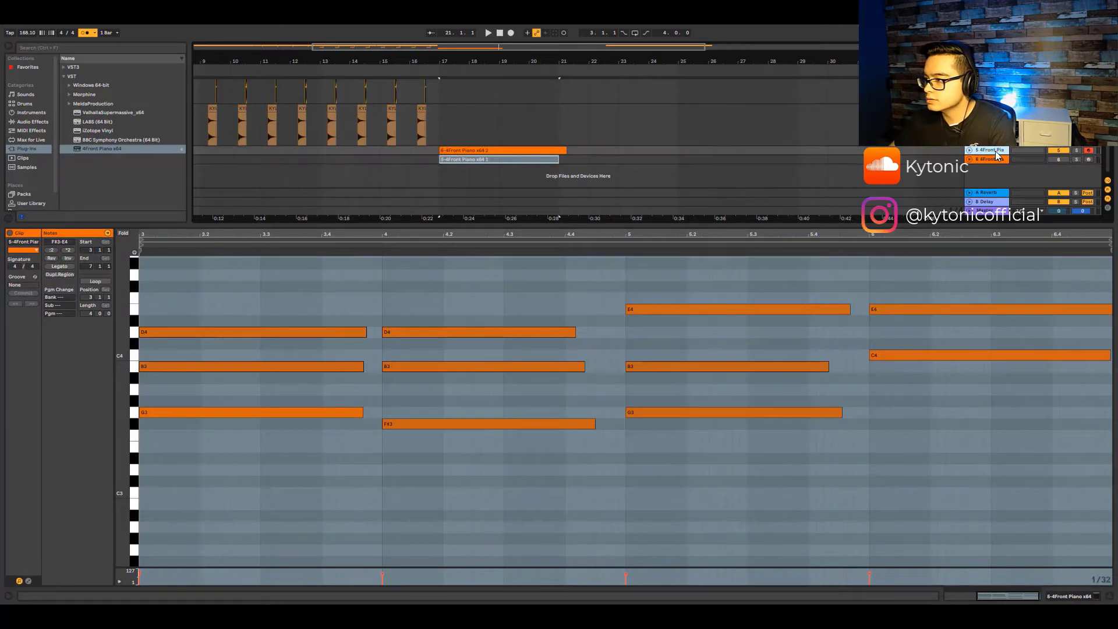
- Select the rhythmic piano clip and play it back from bar 17
{"action": "left_click", "coordinate": [690, 160]}
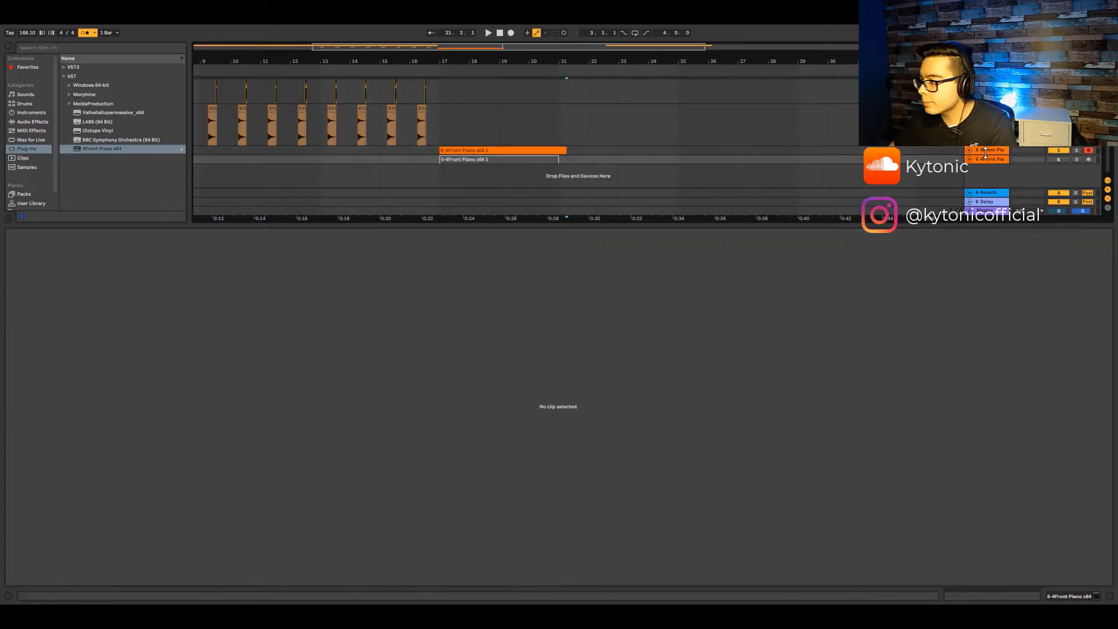
{"action": "left_click", "coordinate": [690, 152]}
{"action": "left_click", "coordinate": [560, 151]}
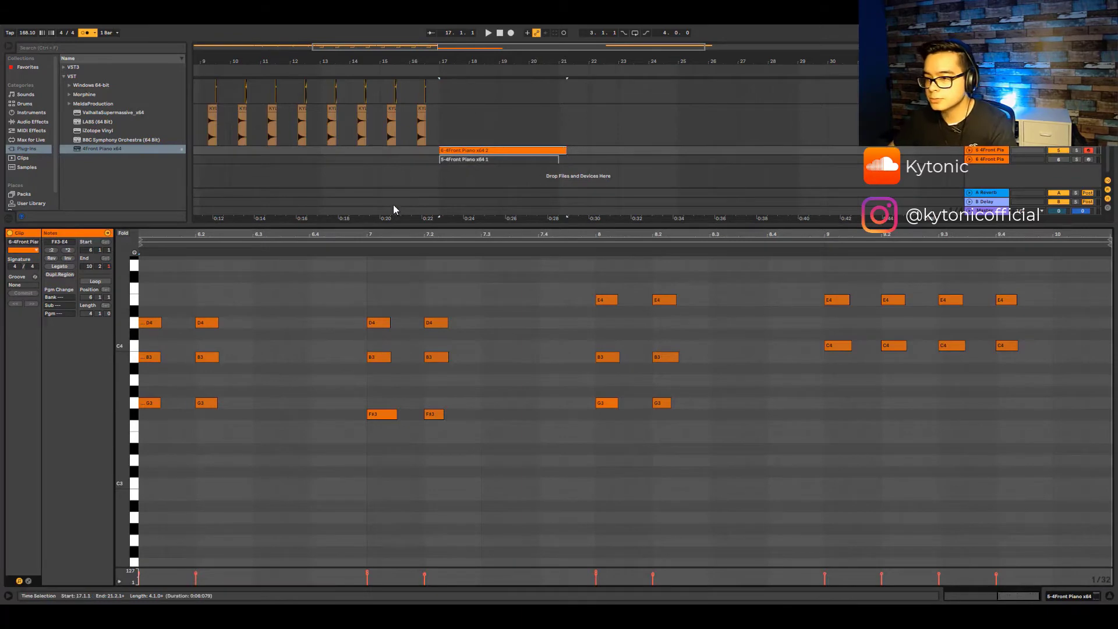
{"action": "left_click_drag", "start_coordinate": [572, 227], "coordinate": [572, 219]}
{"action": "key", "text": "space"}
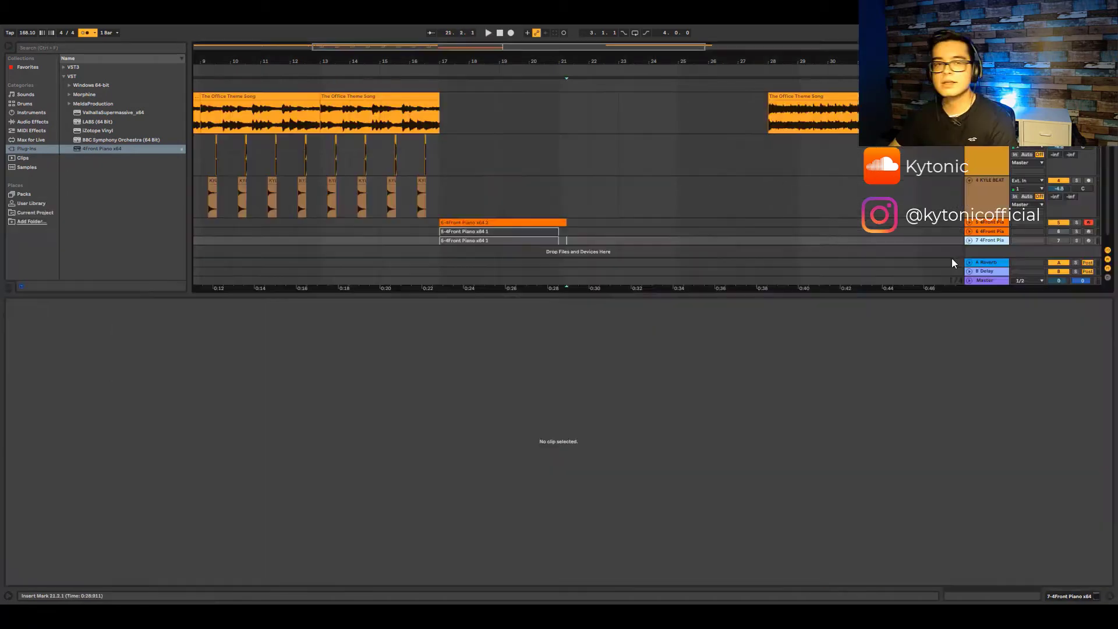
- Record a melody from bar 17 on the third 4Front Piano track and play it back
{"action": "left_click", "coordinate": [1008, 236]}
{"action": "left_click", "coordinate": [511, 33]}
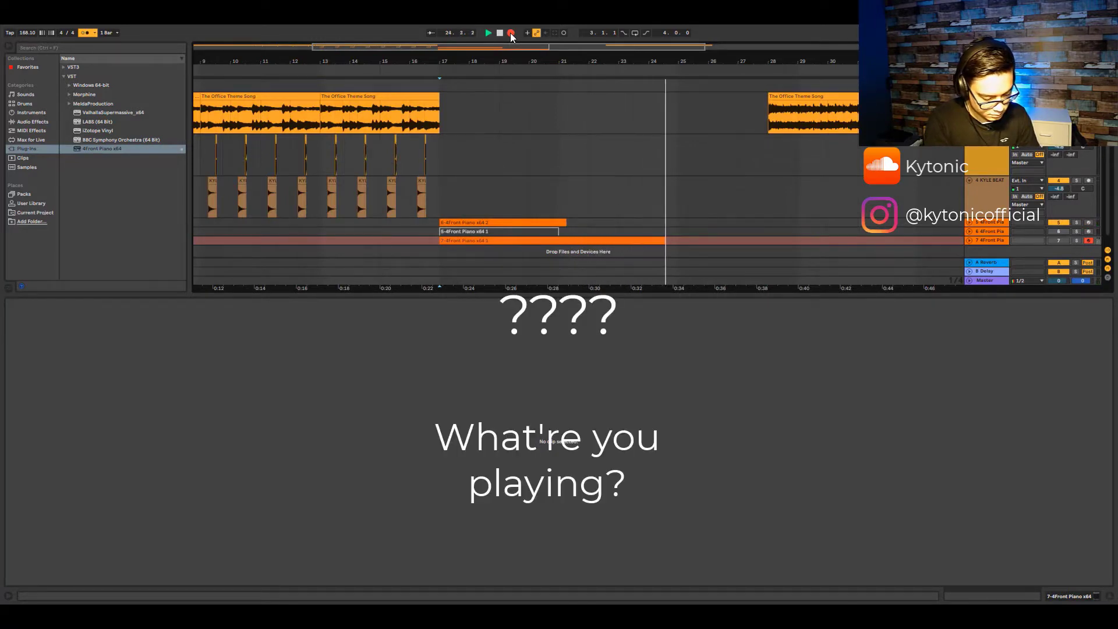
{"action": "key", "text": "space"}
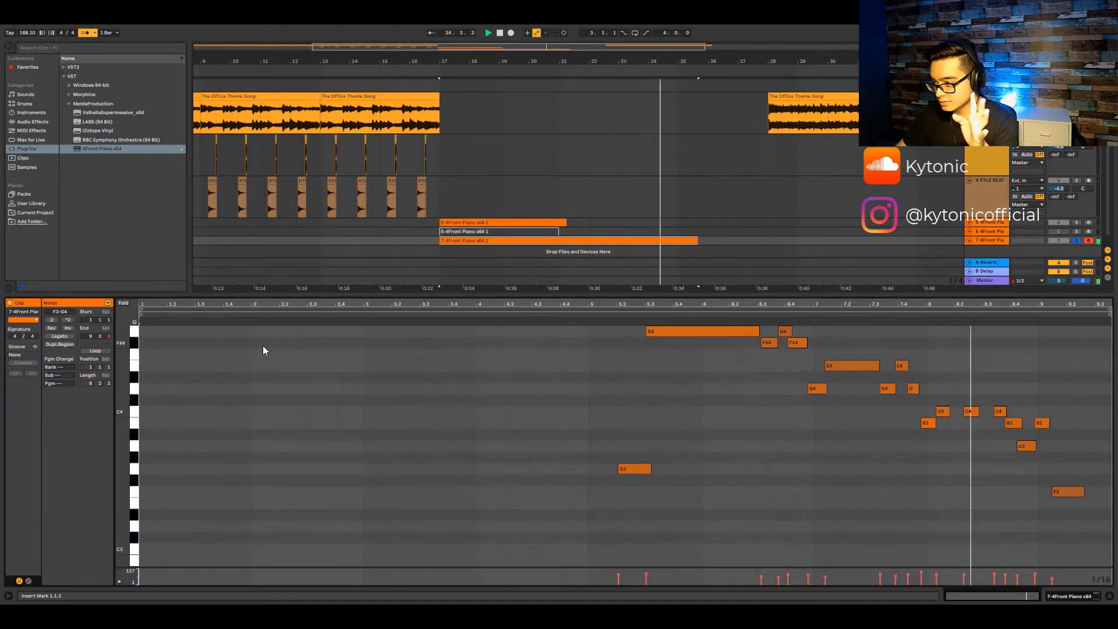
{"action": "key", "text": "space"}
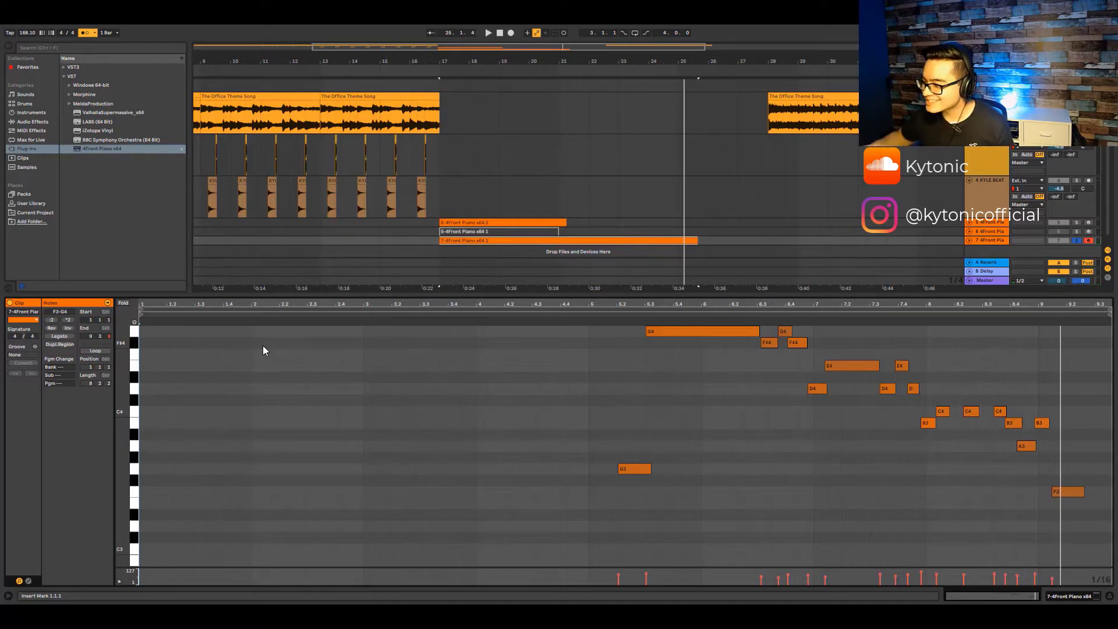
- Move the recorded melody clip on the third piano track to start at bar 21 and quantize all its notes
{"action": "left_click_drag", "start_coordinate": [440, 240], "coordinate": [559, 241]}
{"action": "key", "text": "ctrl+a"}
{"action": "key", "text": "ctrl+u"}
{"action": "key", "text": "space"}
- Trim the melody's opening G3 and the long G4 so each ends where the following note begins
{"action": "left_click_drag", "start_coordinate": [252, 497], "coordinate": [243, 497]}
{"action": "key", "text": "space"}
{"action": "left_click_drag", "start_coordinate": [504, 360], "coordinate": [452, 360]}
{"action": "key", "text": "space"}
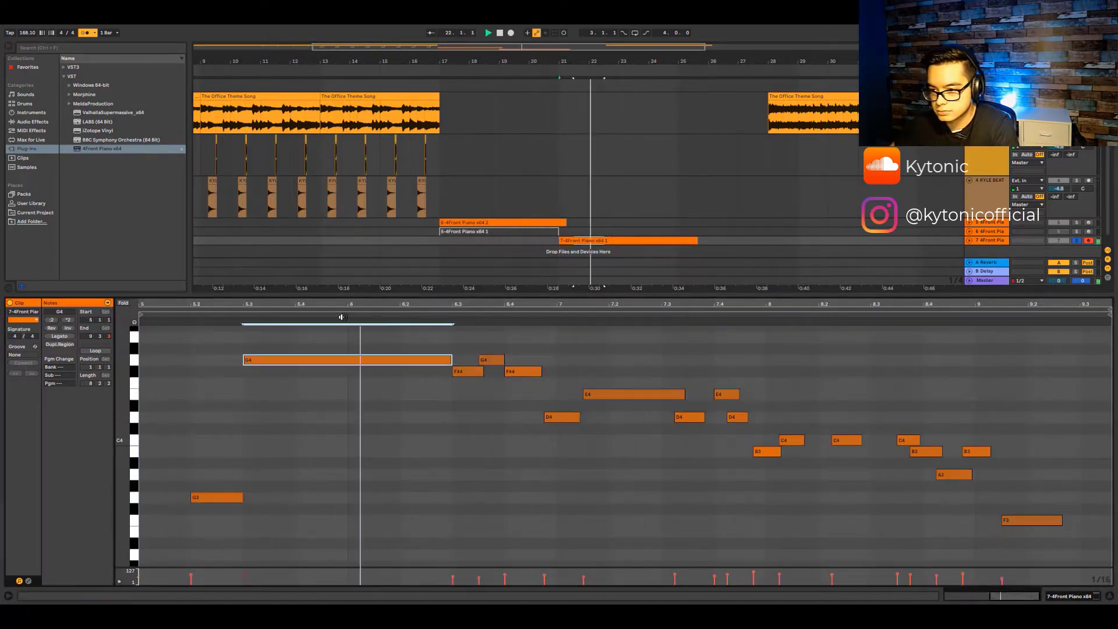
- Tighten the timing and lengths of the F#4, D4 and E4 notes after the long G4, undoing the last change
{"action": "left_click_drag", "start_coordinate": [562, 417], "coordinate": [574, 417]}
{"action": "mouse_move", "coordinate": [601, 395]}
{"action": "left_mouse_down"}
{"action": "mouse_move", "coordinate": [627, 398]}
{"action": "mouse_move", "coordinate": [601, 396]}
{"action": "left_mouse_up"}
{"action": "mouse_move", "coordinate": [574, 417]}
{"action": "left_mouse_down"}
{"action": "mouse_move", "coordinate": [548, 417]}
{"action": "mouse_move", "coordinate": [568, 398]}
{"action": "left_mouse_up"}
{"action": "left_click_drag", "start_coordinate": [541, 371], "coordinate": [478, 372]}
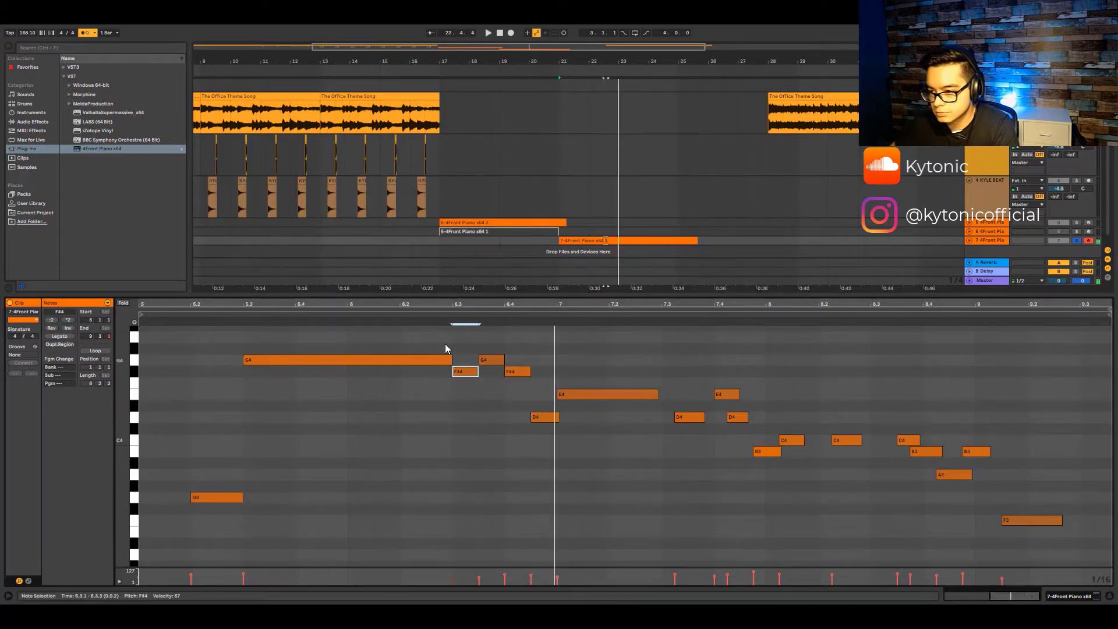
{"action": "left_click_drag", "start_coordinate": [558, 417], "coordinate": [556, 417]}
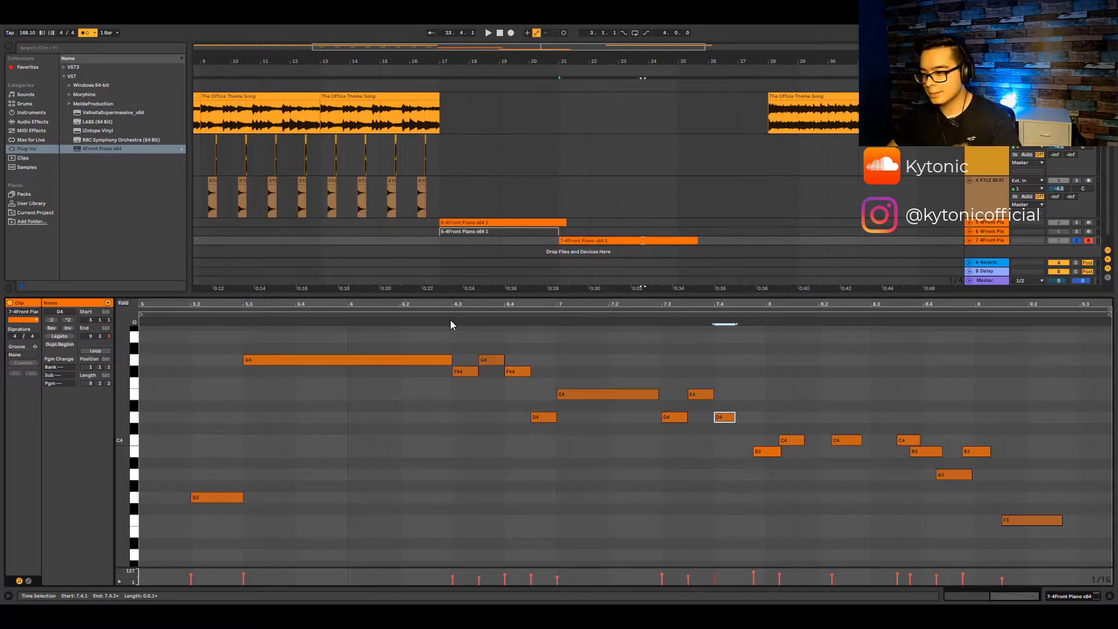
{"action": "key", "text": "ctrl+z"}
{"action": "key", "text": "space"}
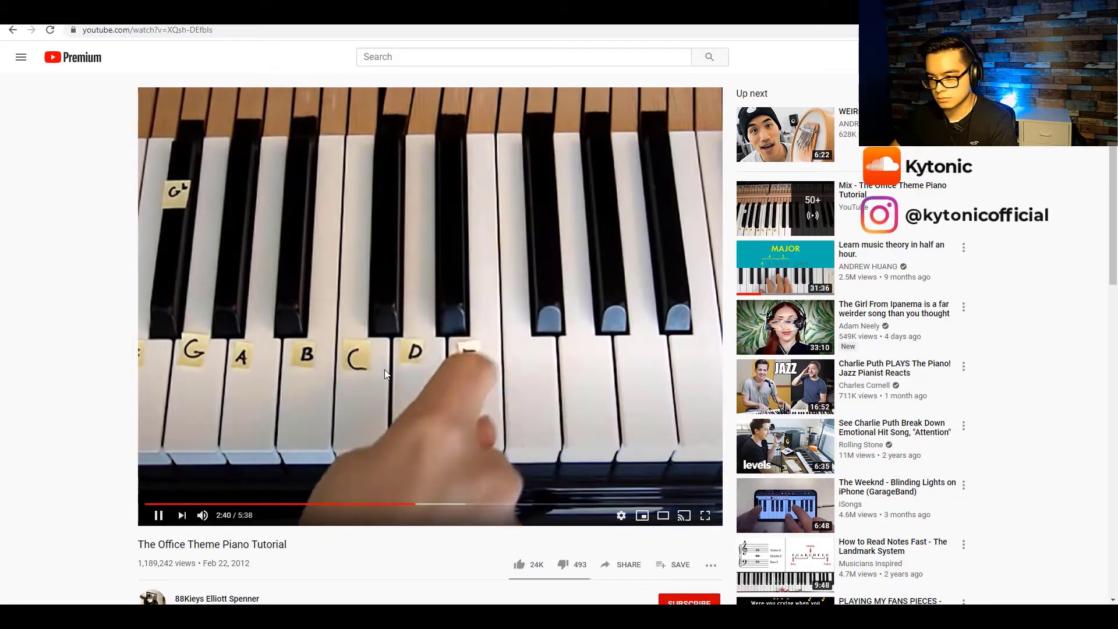
- Pause the tutorial video, switch to Ableton Live, deactivate the song clip at bar 28 and place the insertion mark at 26.2.1 on the melody track
{"action": "left_click", "coordinate": [385, 374]}
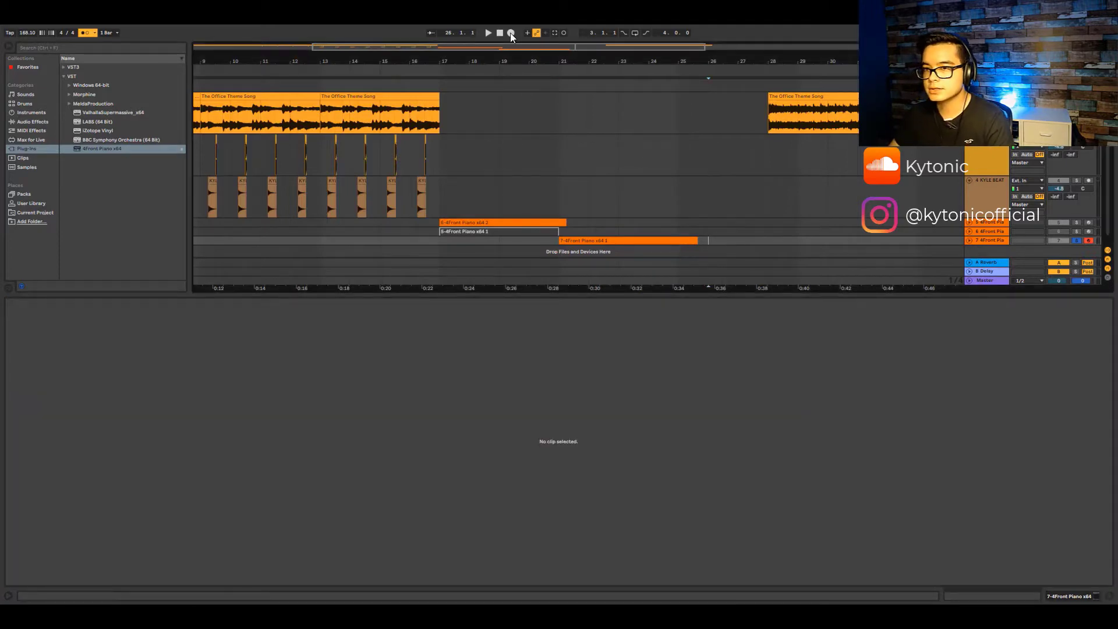
{"action": "left_click", "coordinate": [798, 97]}
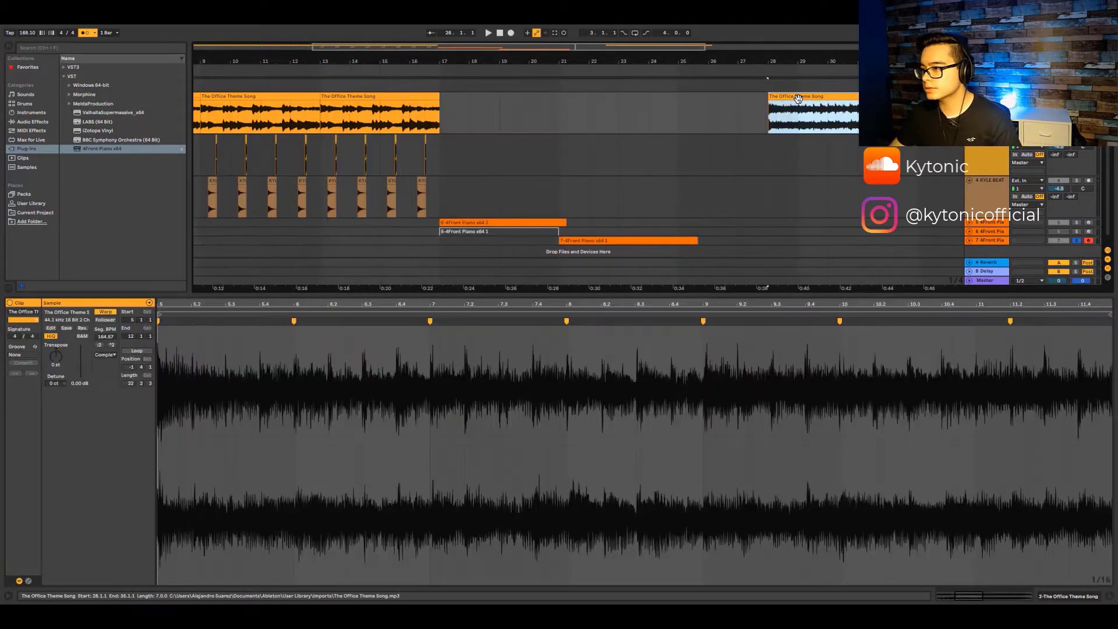
{"action": "left_click", "coordinate": [709, 236]}
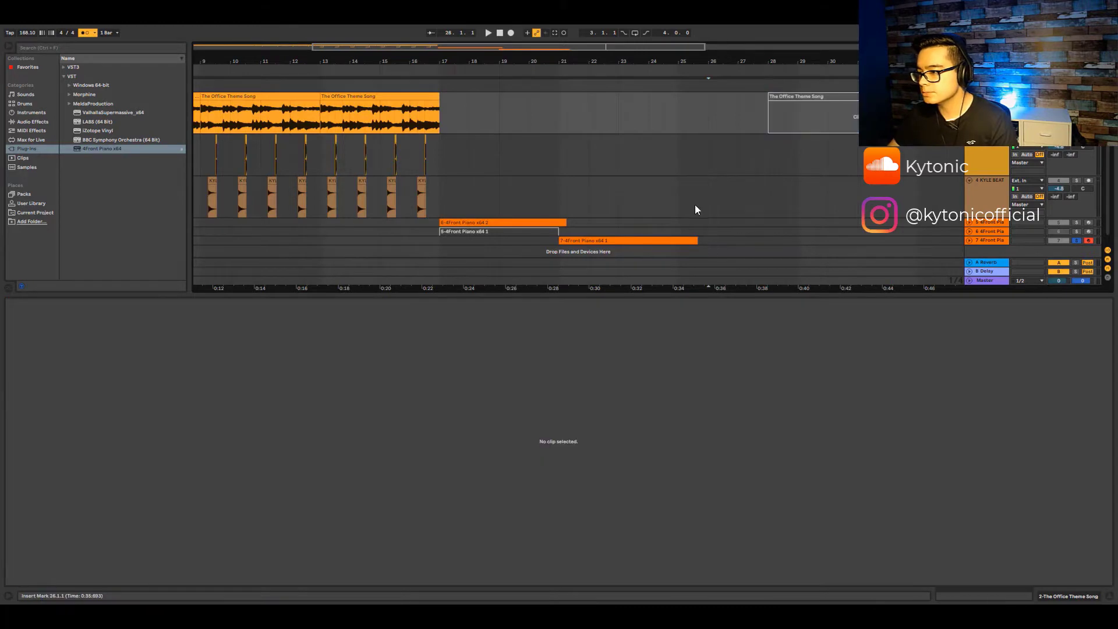
{"action": "left_click", "coordinate": [717, 240]}
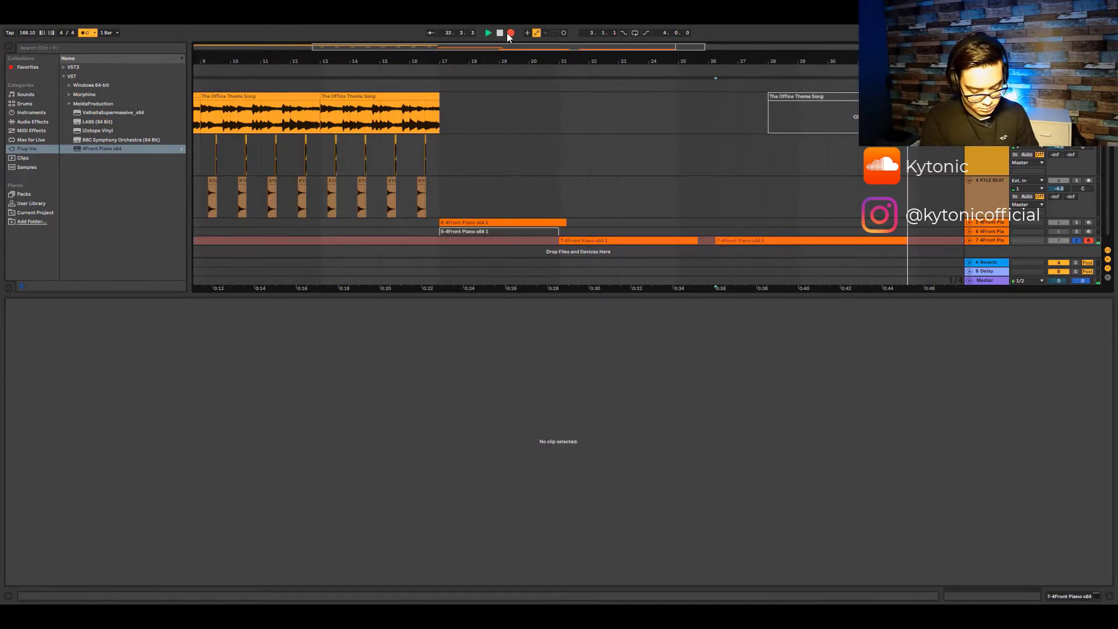
{"action": "key", "text": "space"}
{"action": "left_click", "coordinate": [751, 241]}
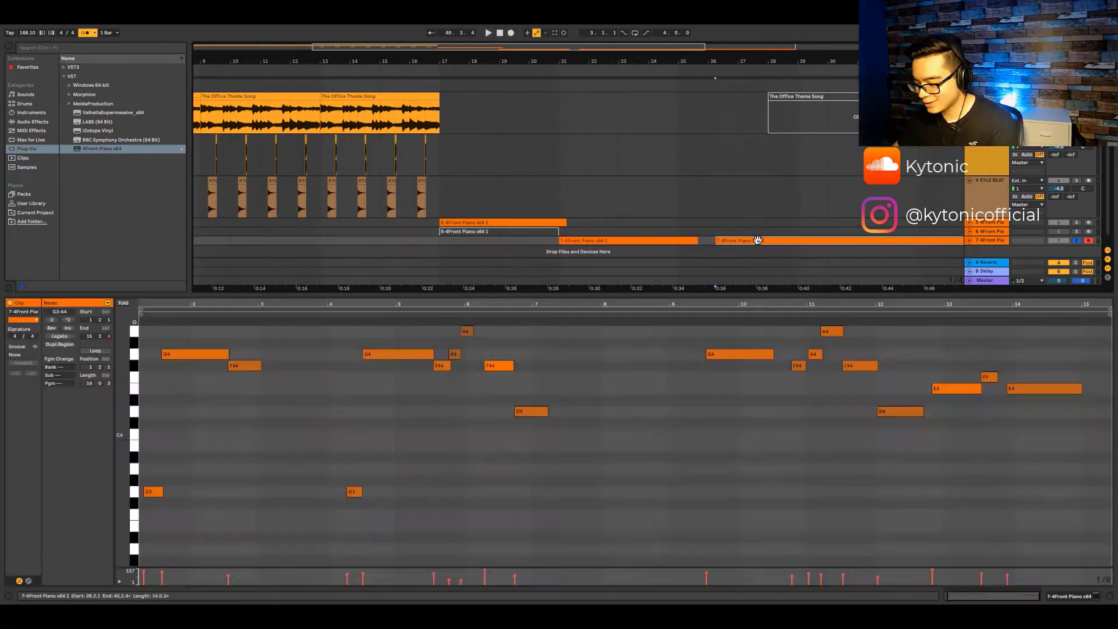
{"action": "key", "text": "Delete"}
{"action": "key", "text": "space"}
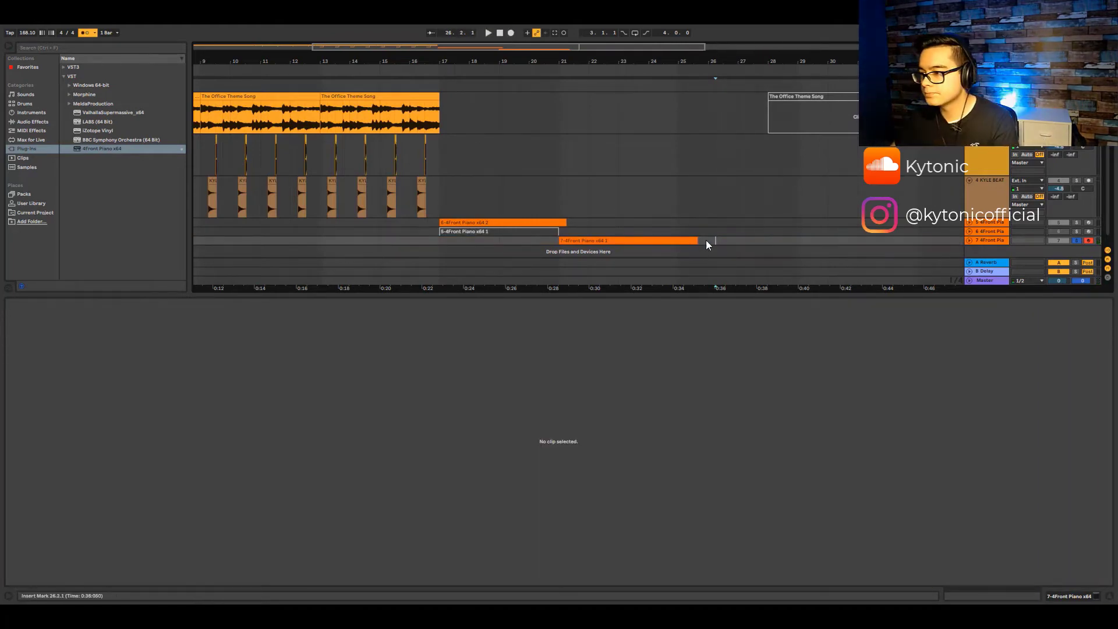
- Record another melody take from 26.2.1 on the third piano track and quantize all its notes
{"action": "left_click", "coordinate": [511, 33]}
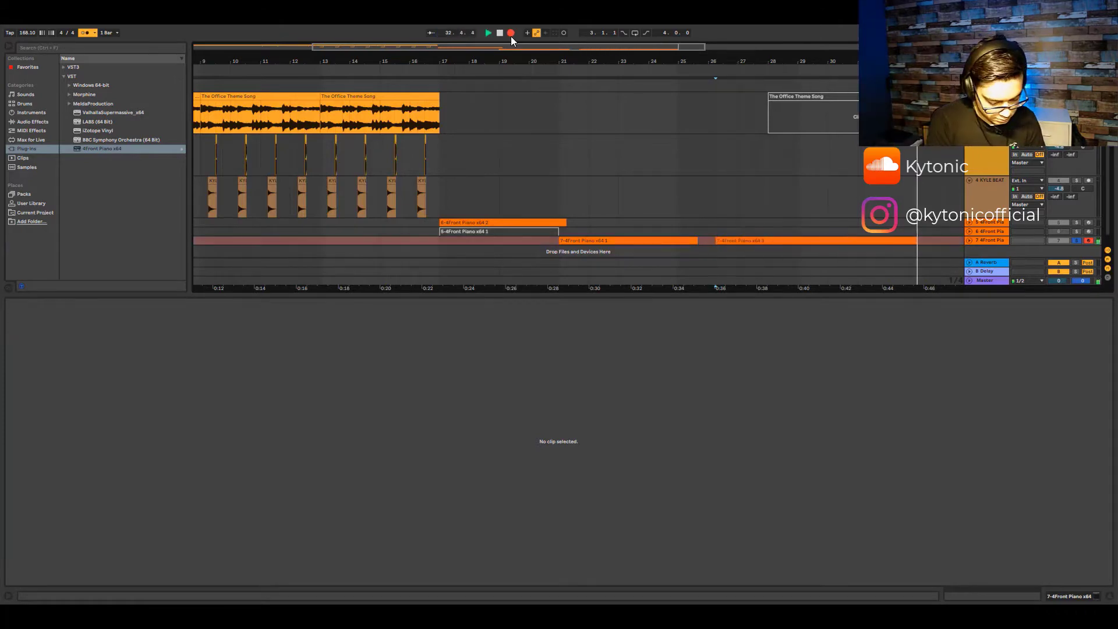
{"action": "key", "text": "space"}
{"action": "double_click", "coordinate": [809, 240]}
{"action": "key", "text": "ctrl+a"}
{"action": "key", "text": "ctrl+u"}
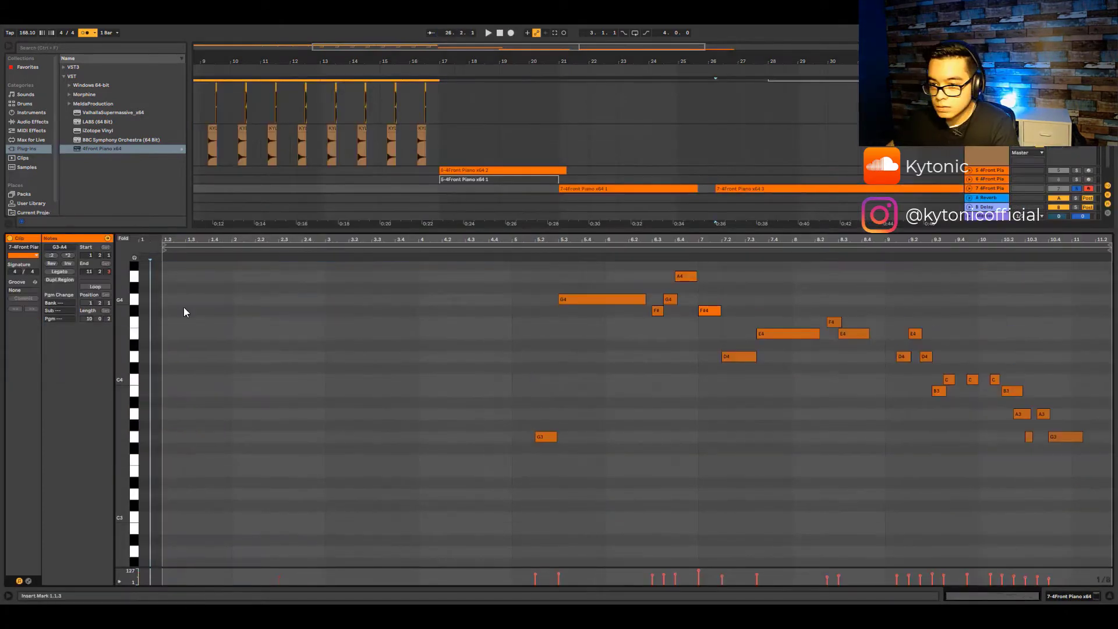
{"action": "left_click", "coordinate": [145, 254]}
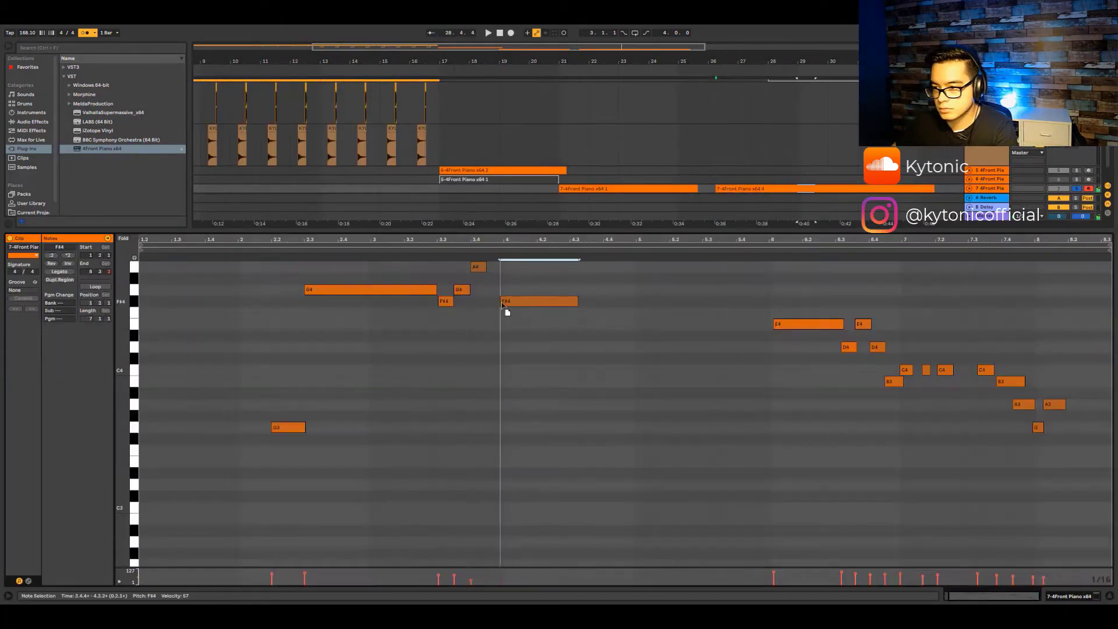
- Shorten the F#4 that follows the A4 and move all later melody notes earlier so they follow it directly
{"action": "left_click_drag", "start_coordinate": [575, 309], "coordinate": [503, 308]}
{"action": "left_click_drag", "start_coordinate": [751, 304], "coordinate": [1082, 452]}
{"action": "left_click_drag", "start_coordinate": [830, 325], "coordinate": [569, 329]}
{"action": "left_click", "coordinate": [268, 255]}
{"action": "key", "text": "space"}
- Quantize all notes of the second melody clip
{"action": "key", "text": "ctrl+a"}
{"action": "key", "text": "ctrl+u"}
{"action": "left_click", "coordinate": [580, 371]}
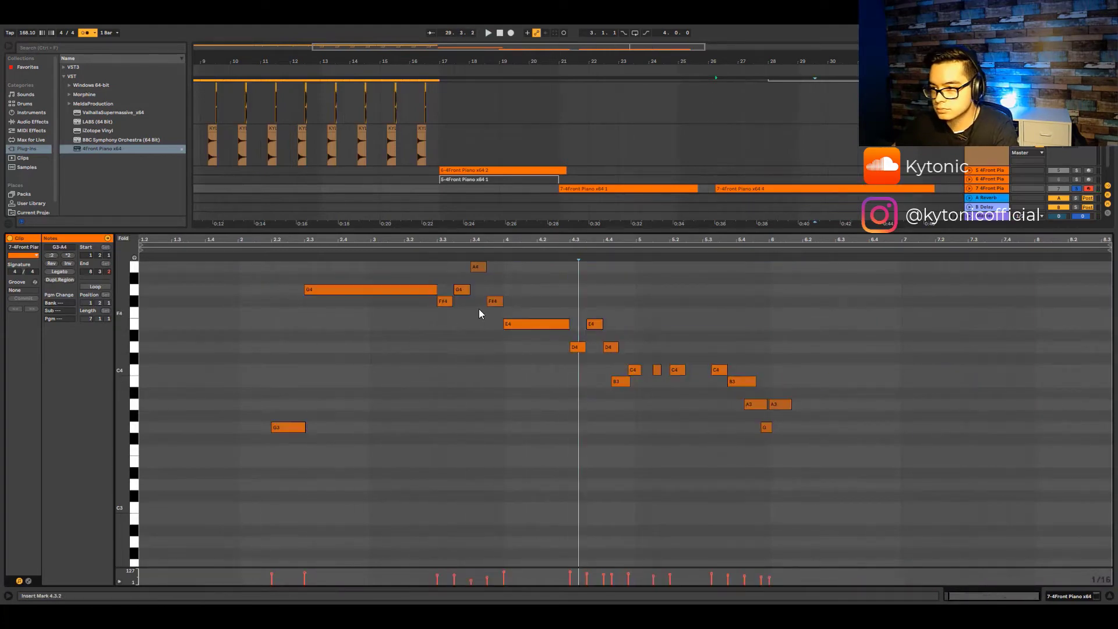
- Adjust the B3 and C4 notes in the melody's descending run and delete the very short extra C4
{"action": "mouse_move", "coordinate": [625, 382]}
{"action": "left_mouse_down"}
{"action": "mouse_move", "coordinate": [634, 388]}
{"action": "mouse_move", "coordinate": [643, 371]}
{"action": "left_mouse_up"}
{"action": "left_click", "coordinate": [657, 370]}
{"action": "key", "text": "Delete"}
{"action": "left_click", "coordinate": [505, 255]}
{"action": "left_click_drag", "start_coordinate": [724, 371], "coordinate": [728, 384]}
{"action": "left_click", "coordinate": [632, 250]}
- Correct the melody's ending by adjusting the first A3, raising the short G3 to B3 and lowering the last A3 to G3
{"action": "left_click_drag", "start_coordinate": [757, 407], "coordinate": [751, 406]}
{"action": "left_click_drag", "start_coordinate": [767, 430], "coordinate": [762, 384]}
{"action": "left_click", "coordinate": [623, 434]}
{"action": "left_click_drag", "start_coordinate": [781, 406], "coordinate": [784, 430]}
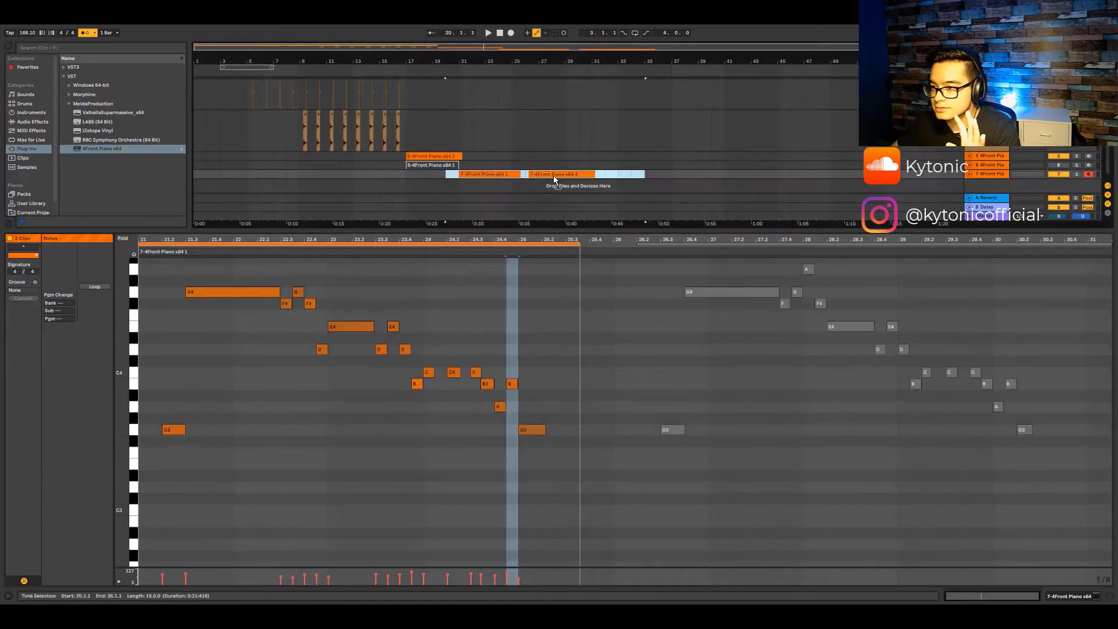
- Move both melody clips on the third piano track so the first one starts at bar 35
{"action": "left_click_drag", "start_coordinate": [495, 174], "coordinate": [679, 175]}
{"action": "left_click", "coordinate": [625, 176]}
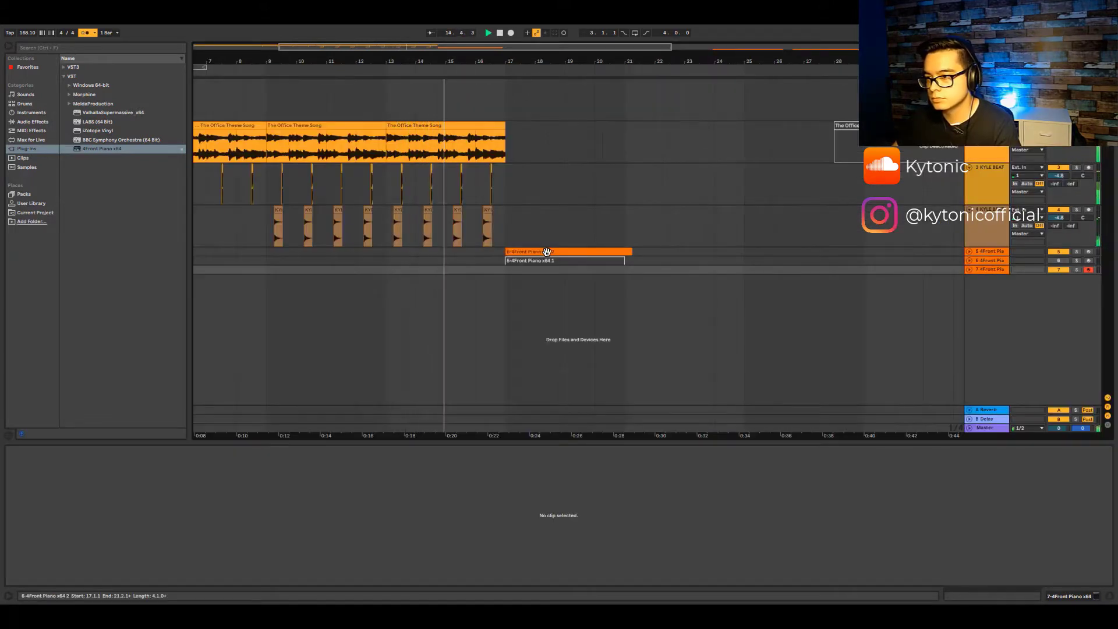
- Duplicate bars 13 to 17 of the song, clap and open hat tracks so they continue from bar 17
{"action": "left_click", "coordinate": [488, 124]}
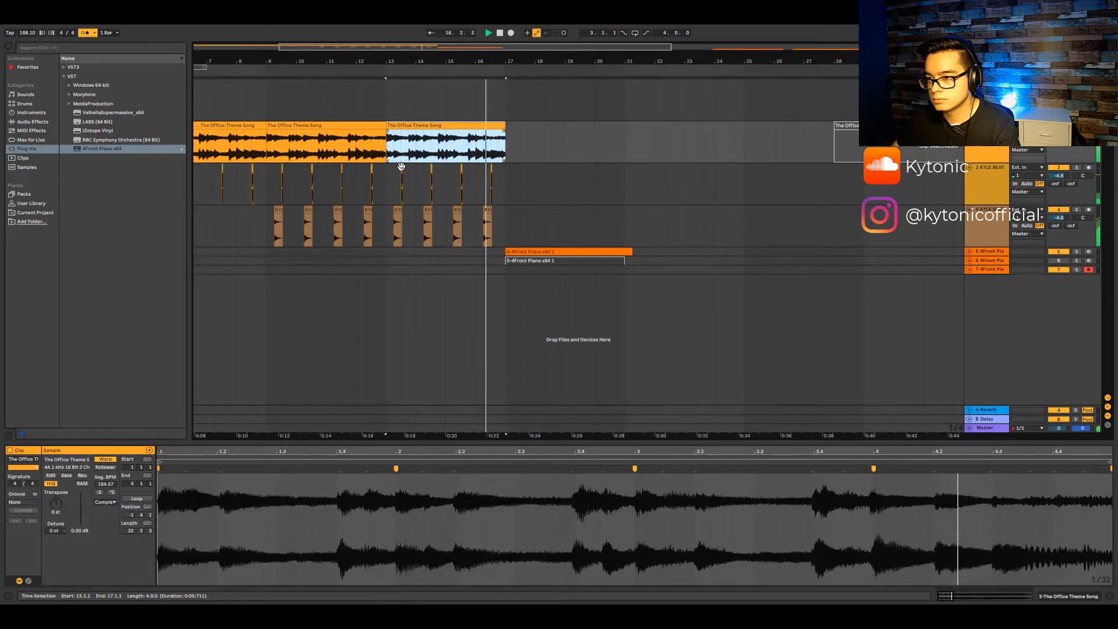
{"action": "key", "text": "space"}
{"action": "left_click_drag", "start_coordinate": [384, 119], "coordinate": [506, 231]}
{"action": "key", "text": "ctrl+d"}
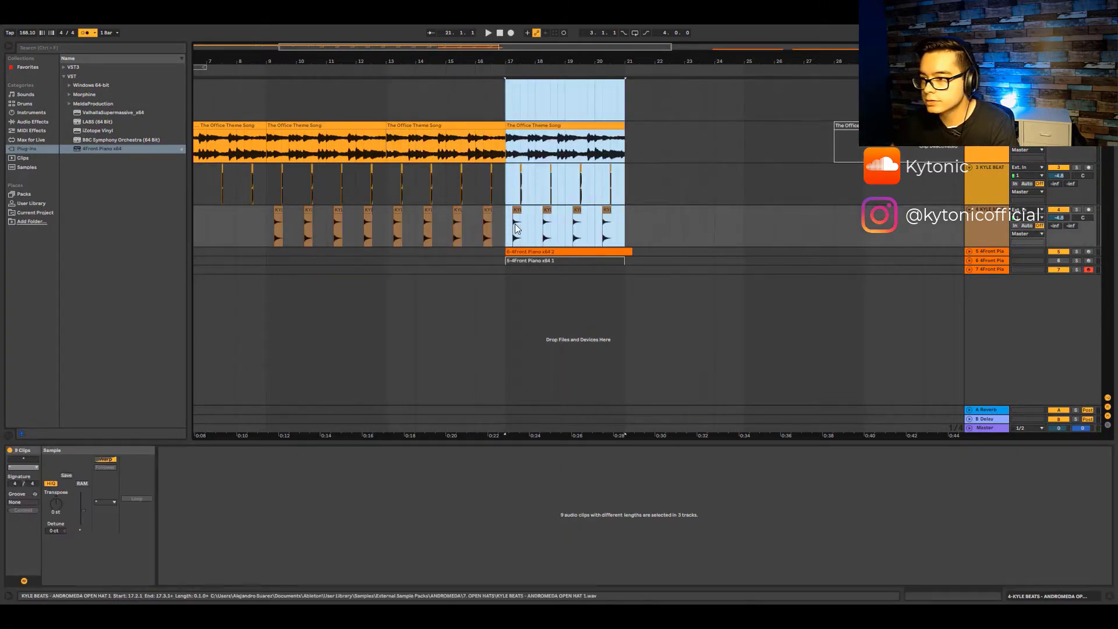
- Replace the piano instrument on the rhythmic chord track with the BBC Symphony Orchestra plug-in
{"action": "left_click", "coordinate": [988, 253]}
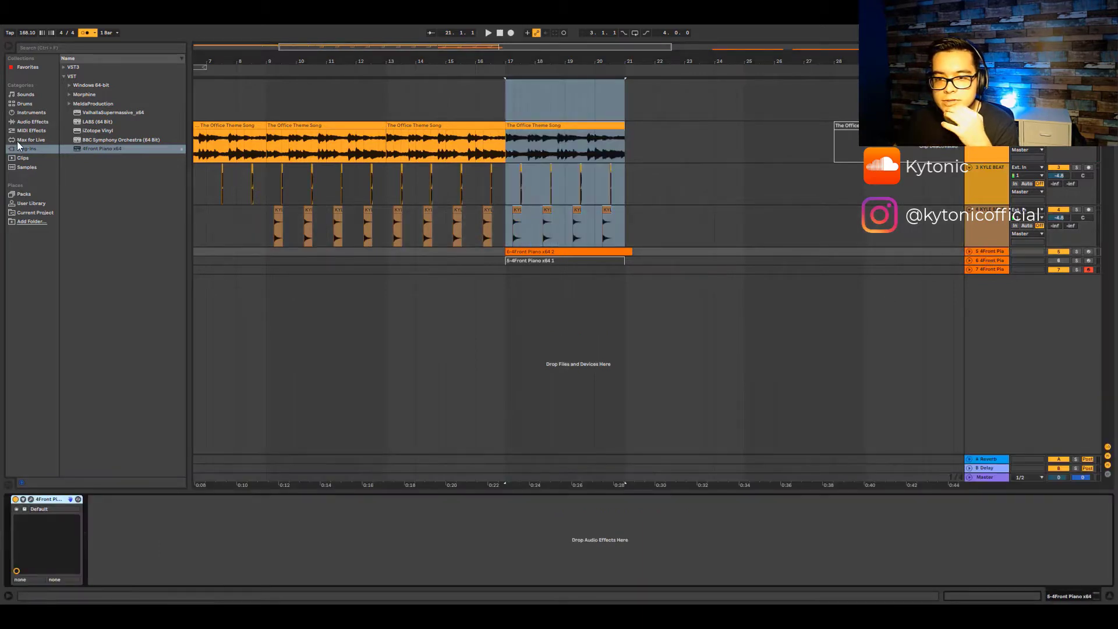
{"action": "left_click", "coordinate": [20, 95]}
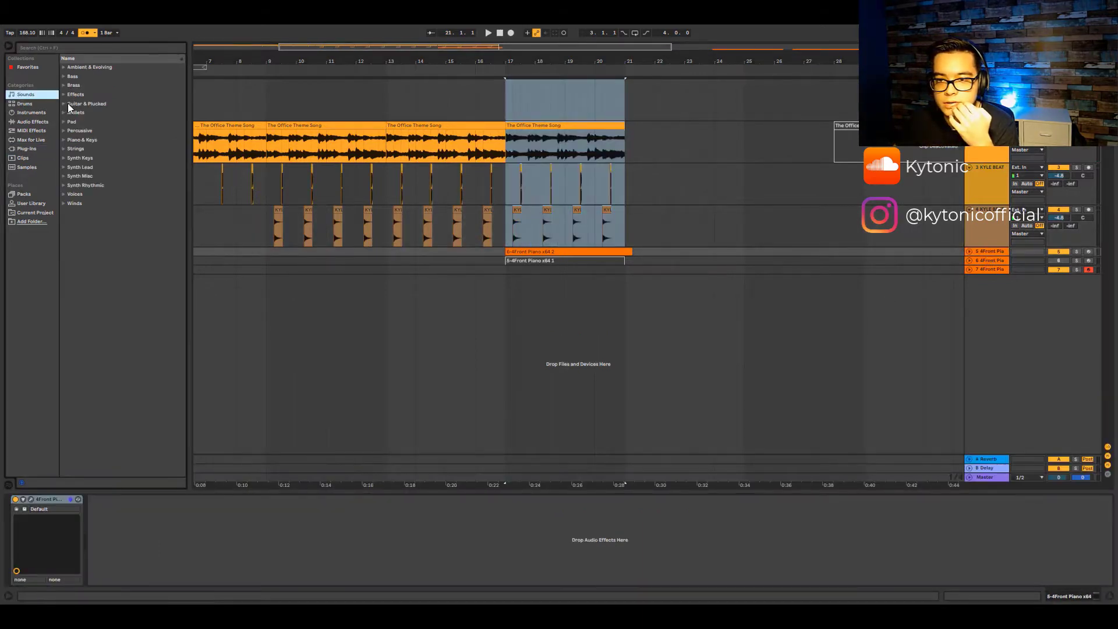
{"action": "left_click", "coordinate": [31, 204]}
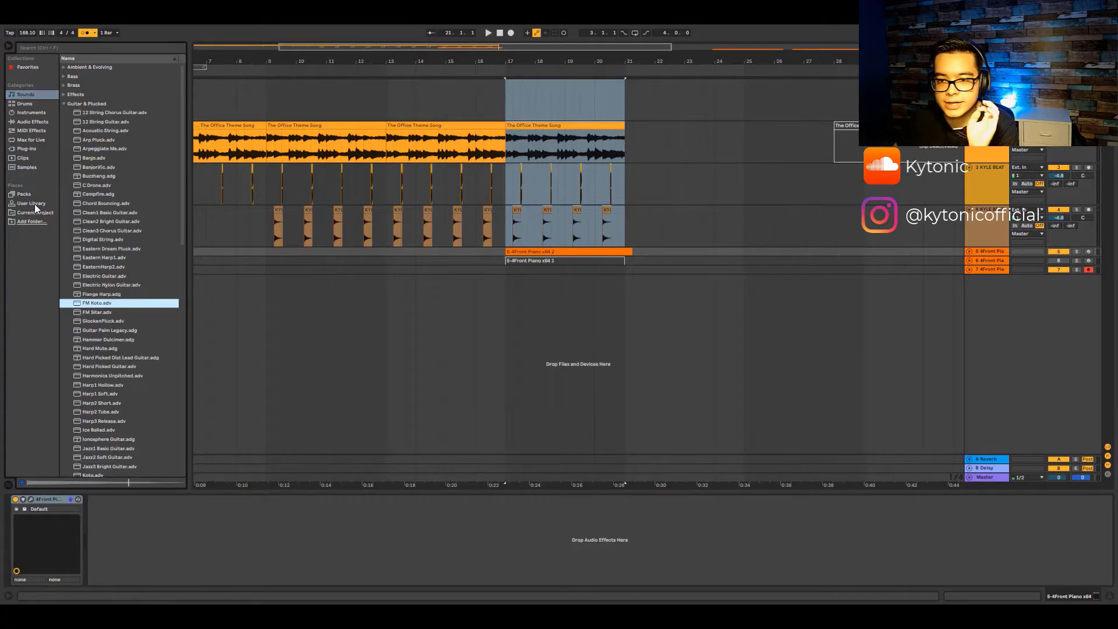
{"action": "left_click", "coordinate": [30, 149]}
{"action": "left_click", "coordinate": [100, 141]}
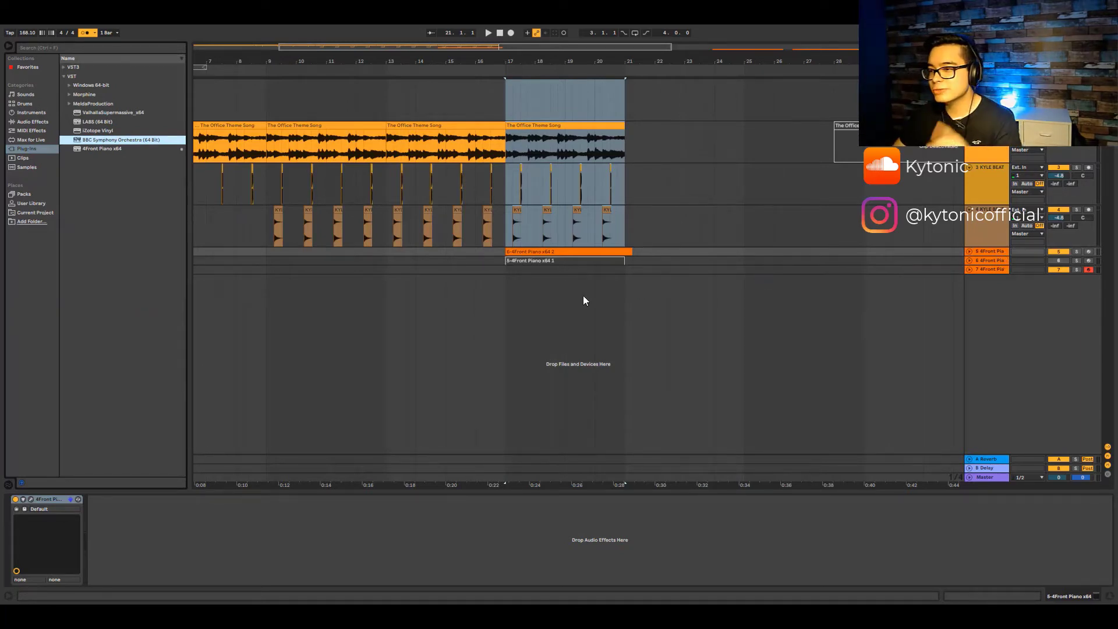
{"action": "key", "text": "Return"}
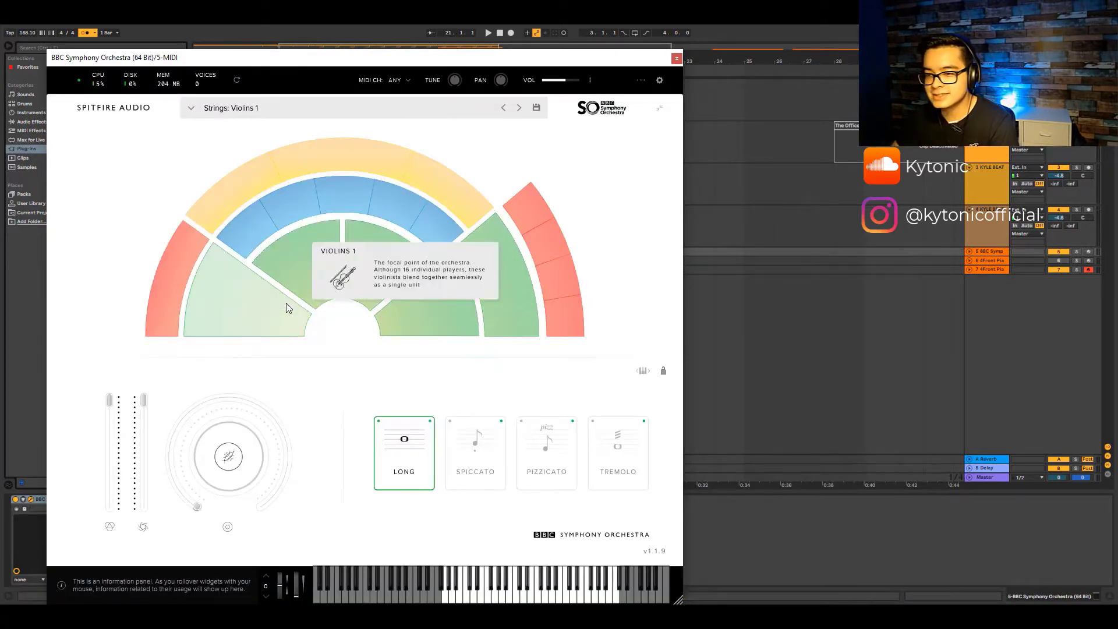
- Set BBC Symphony Orchestra to Violins 2 with the Spiccato articulation and close its window
{"action": "left_click", "coordinate": [297, 284]}
{"action": "left_click", "coordinate": [473, 459]}
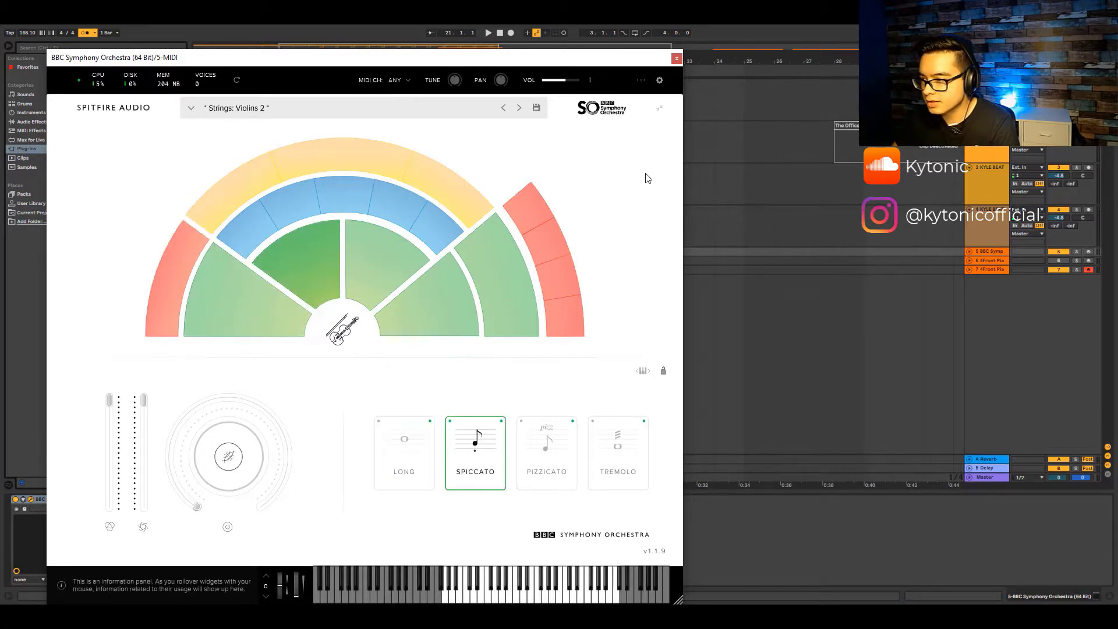
{"action": "left_click", "coordinate": [676, 59]}
- Play the arrangement from bar 17 and solo the string track to listen to the violins
{"action": "left_click", "coordinate": [511, 68]}
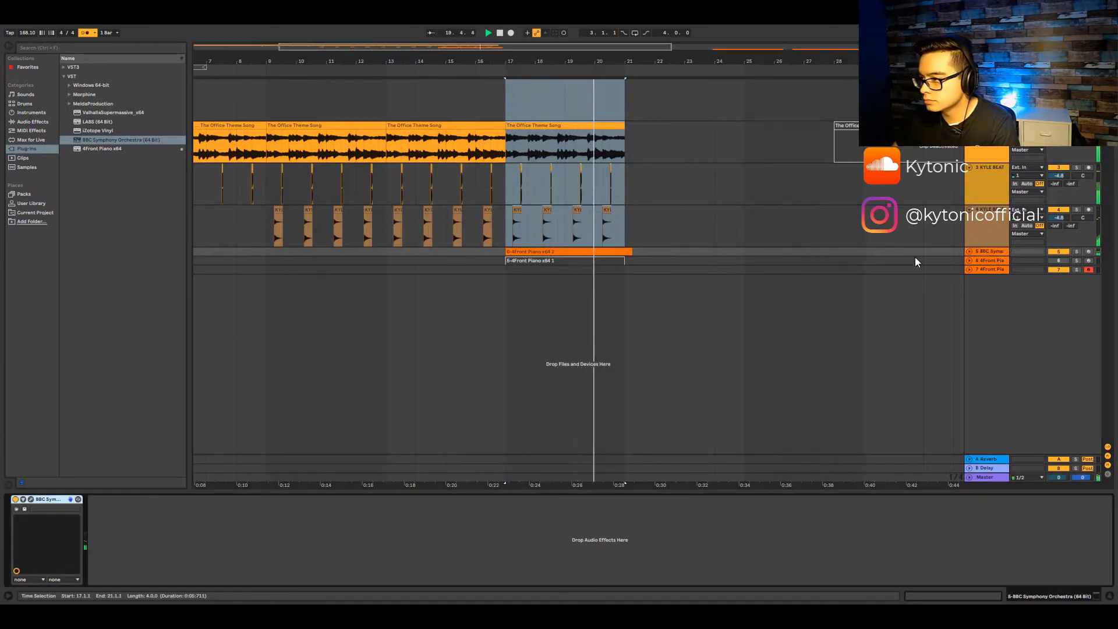
{"action": "left_click", "coordinate": [1077, 252]}
{"action": "key", "text": "space"}
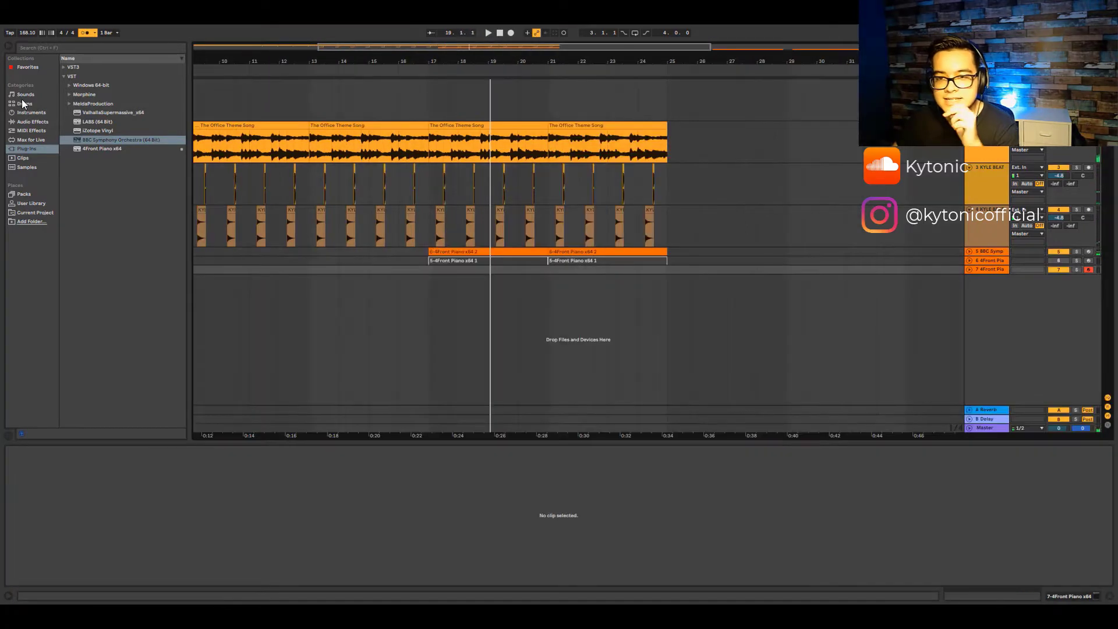
- Load KICK 2 from the ANDROMEDA sample pack into a new Drum Rack track and record a kick pattern from bar 17
{"action": "left_click", "coordinate": [27, 204]}
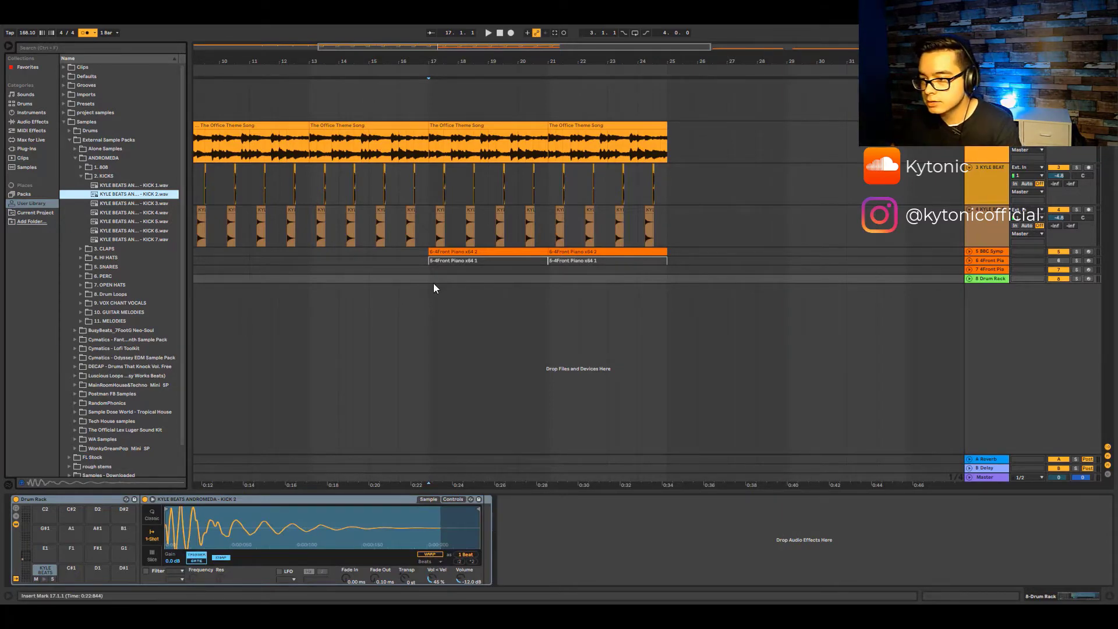
{"action": "left_click", "coordinate": [511, 34]}
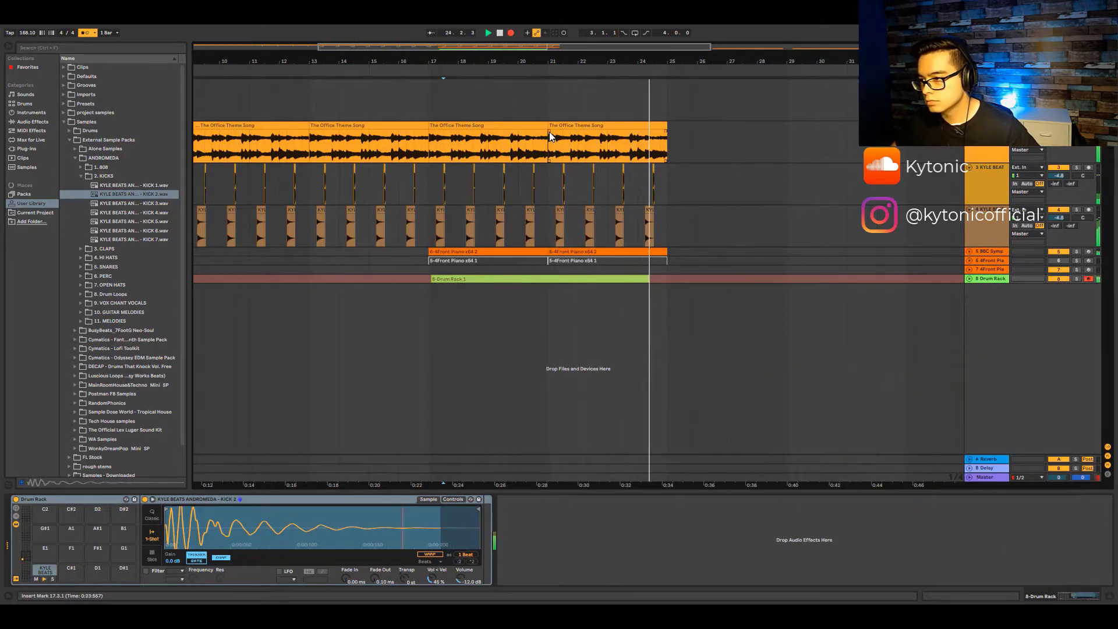
{"action": "key", "text": "space"}
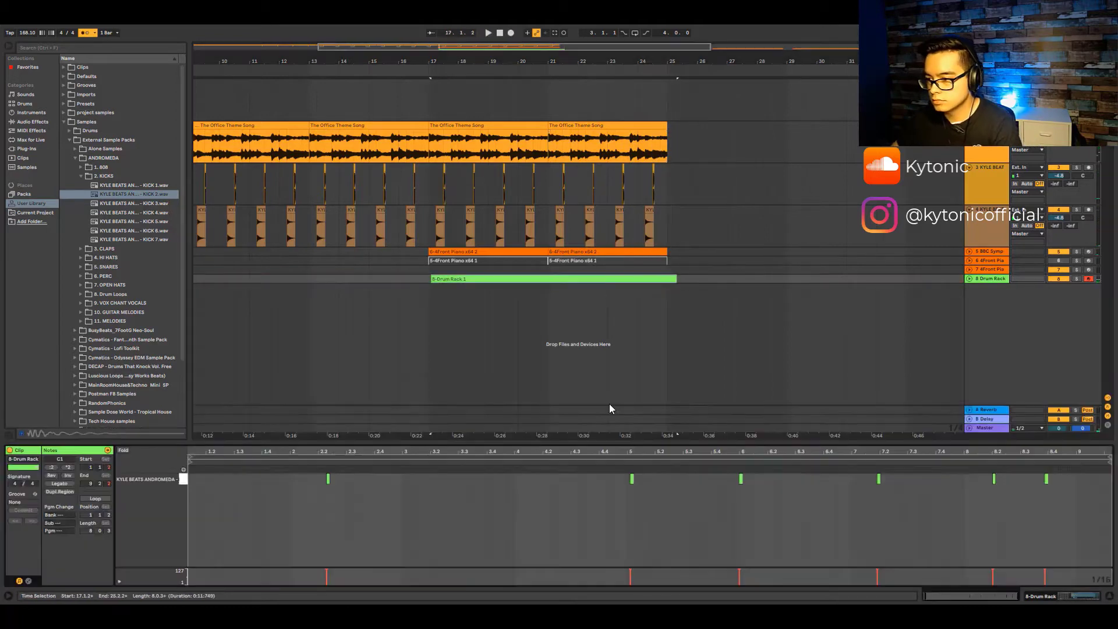
- Trim the kick clip to start at bar 21 and shift its last kick note slightly earlier
{"action": "left_click_drag", "start_coordinate": [431, 212], "coordinate": [550, 212]}
{"action": "key", "text": "space"}
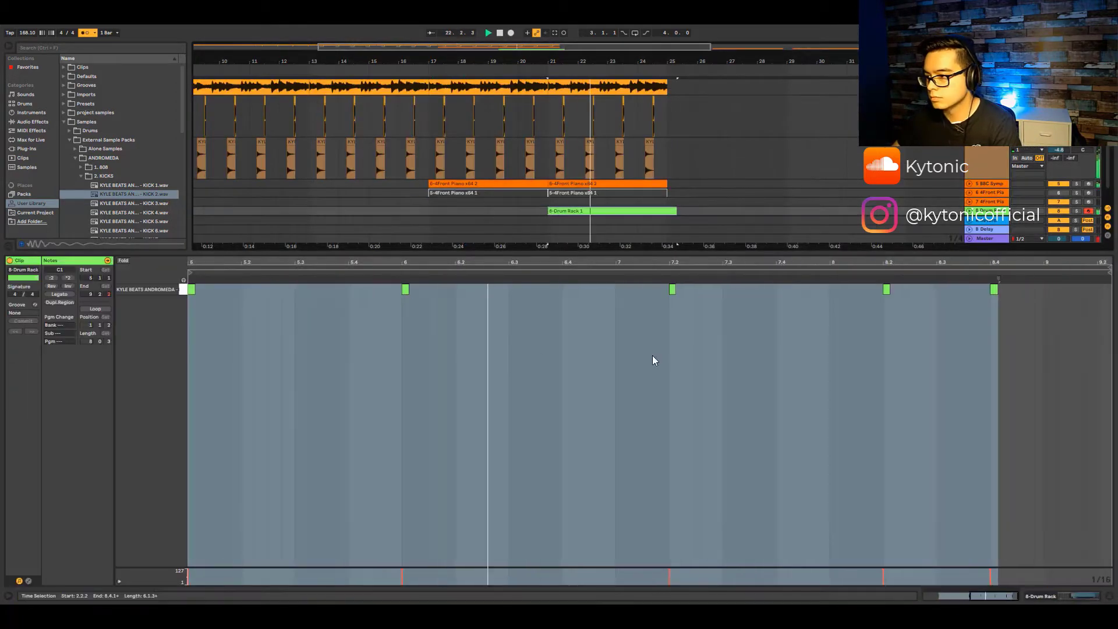
{"action": "left_click_drag", "start_coordinate": [994, 290], "coordinate": [967, 290]}
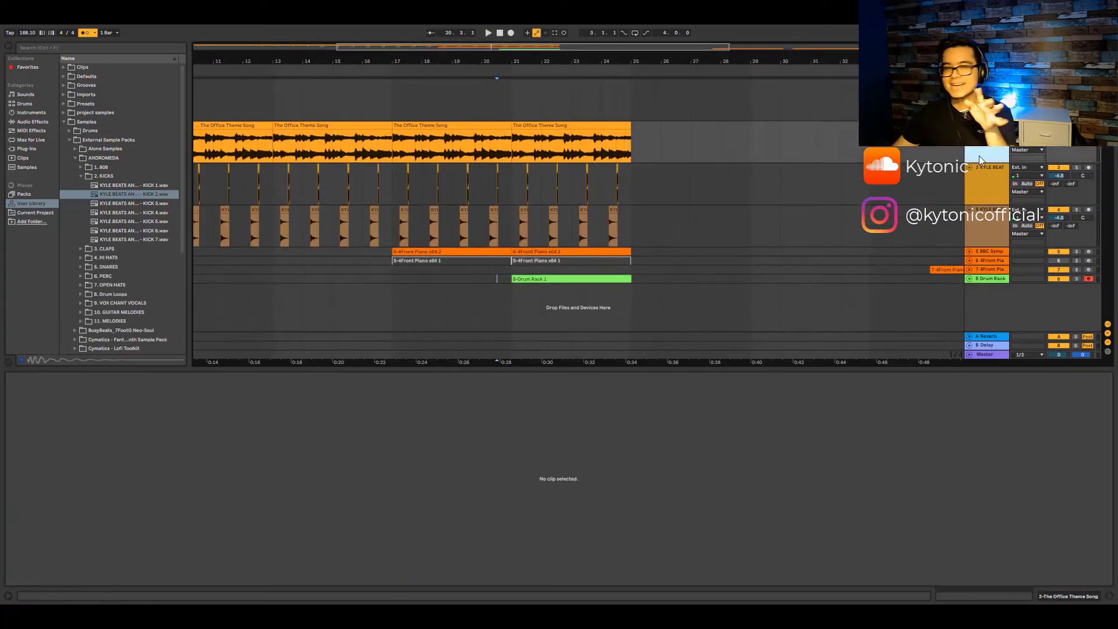
- Duplicate the Office theme song track and delete the duplicate's clips between bar 1 and bar 21
{"action": "key", "text": "ctrl+d"}
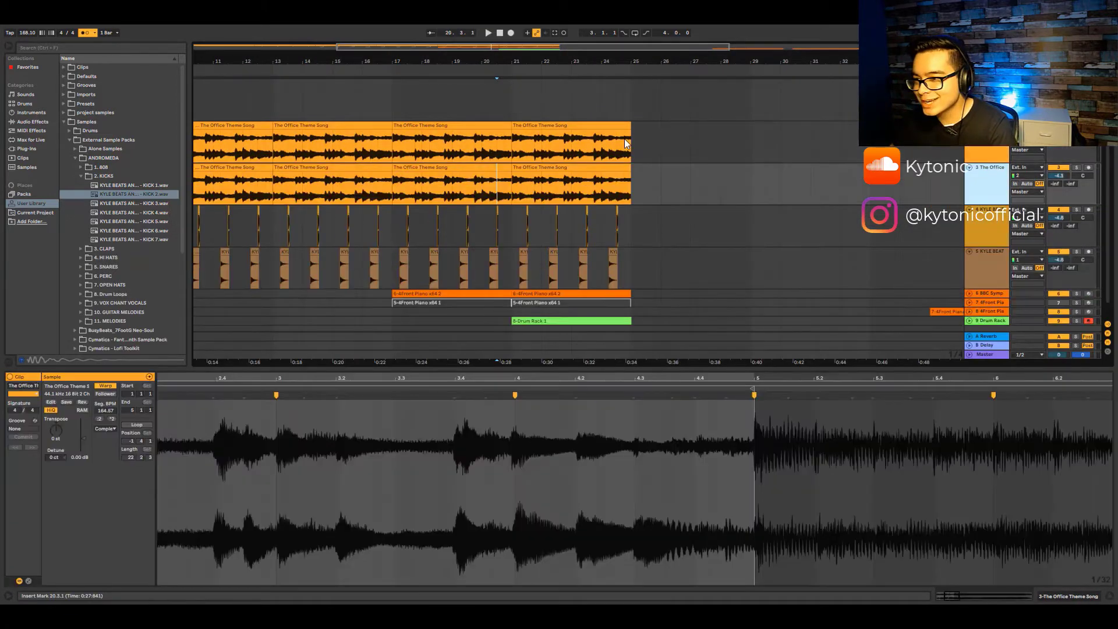
{"action": "scroll", "coordinate": [291, 156], "scroll_direction": "down", "scroll_amount": 5}
{"action": "left_click", "coordinate": [230, 167]}
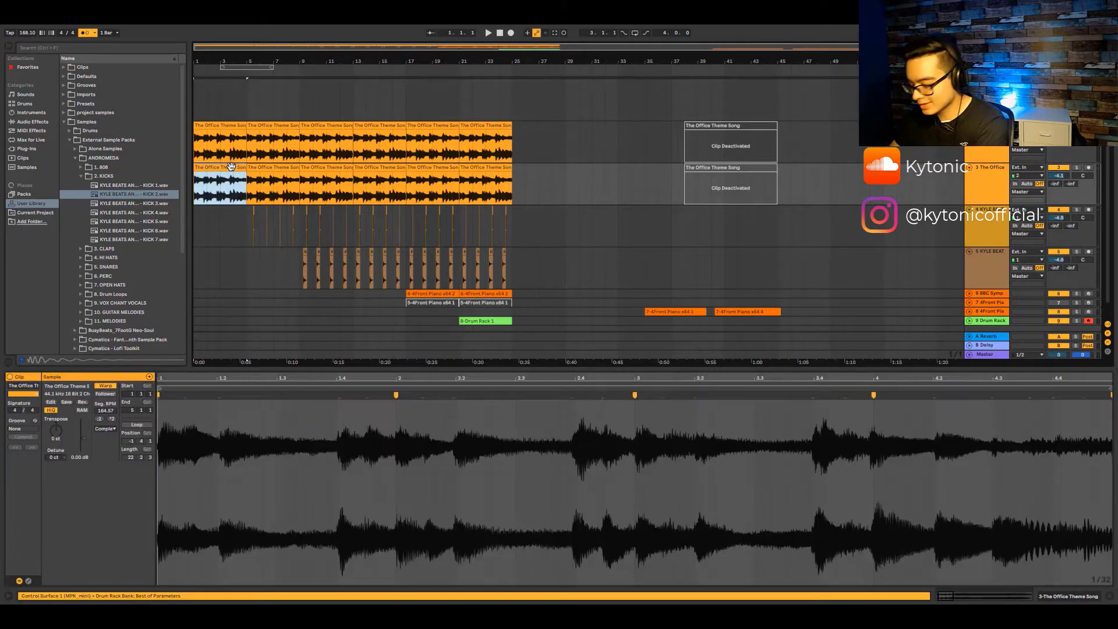
{"action": "key", "text": "Delete"}
{"action": "left_click", "coordinate": [274, 178]}
{"action": "key", "text": "Delete"}
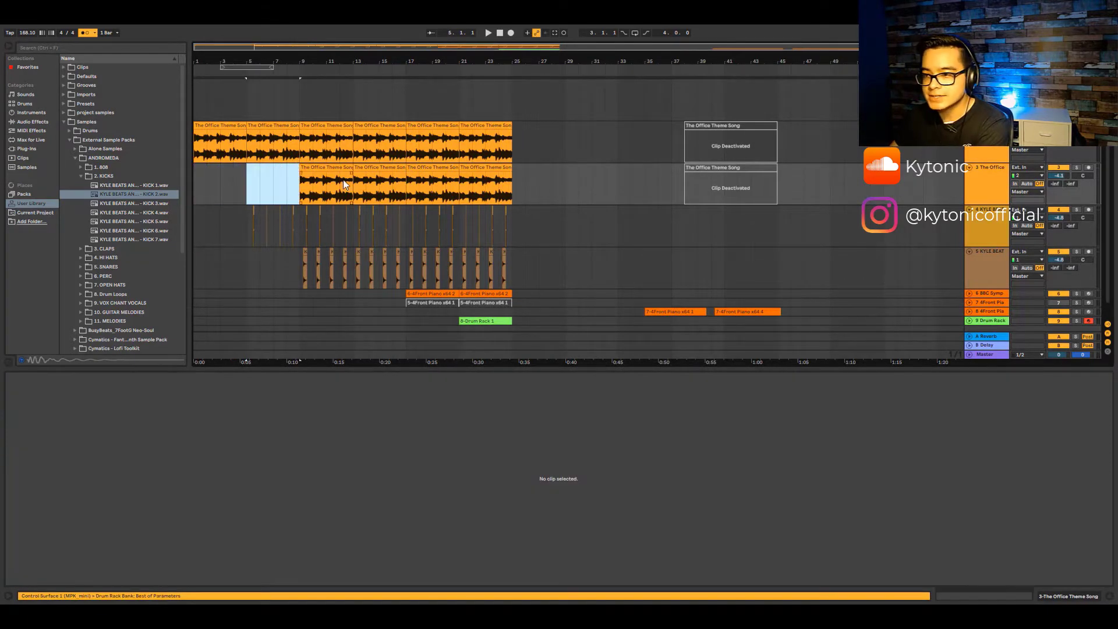
{"action": "left_click", "coordinate": [348, 171]}
{"action": "key", "text": "Delete"}
{"action": "left_click", "coordinate": [379, 172]}
{"action": "key", "text": "Delete"}
{"action": "left_click", "coordinate": [431, 171]}
{"action": "key", "text": "Delete"}
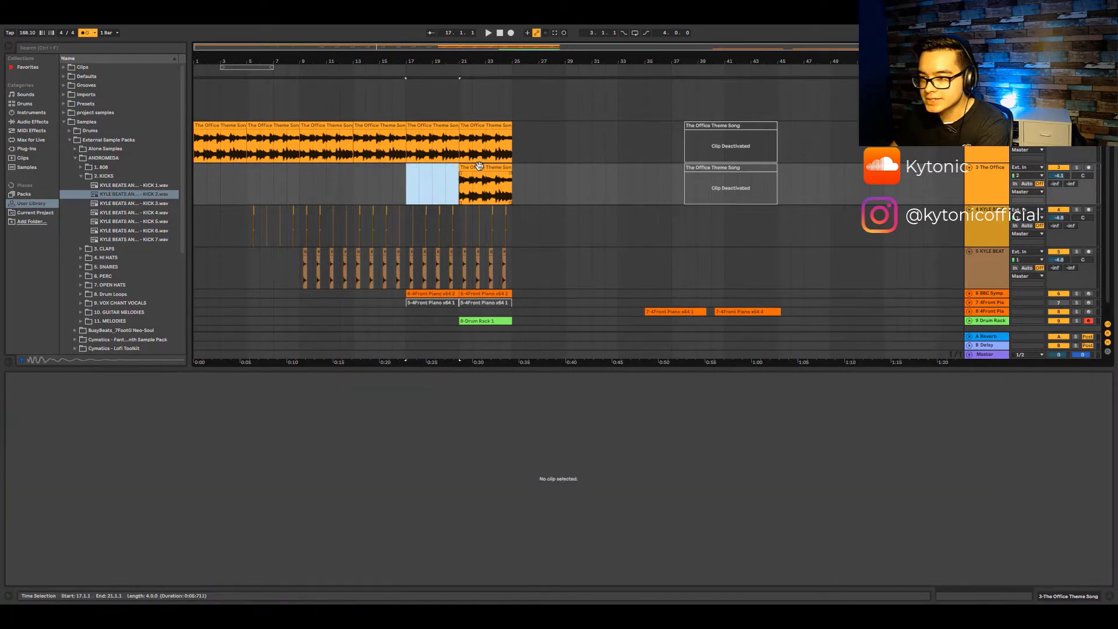
- Move the theme song clip on the duplicate track to bar 25 and slice it to a new MIDI track
{"action": "left_click", "coordinate": [491, 127]}
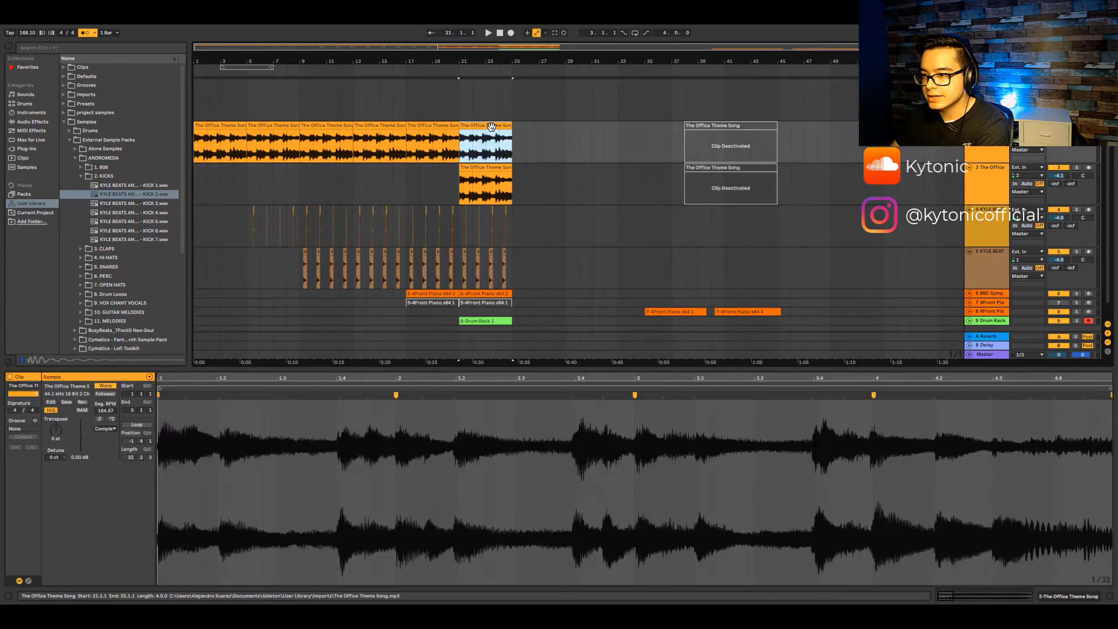
{"action": "left_click", "coordinate": [488, 183]}
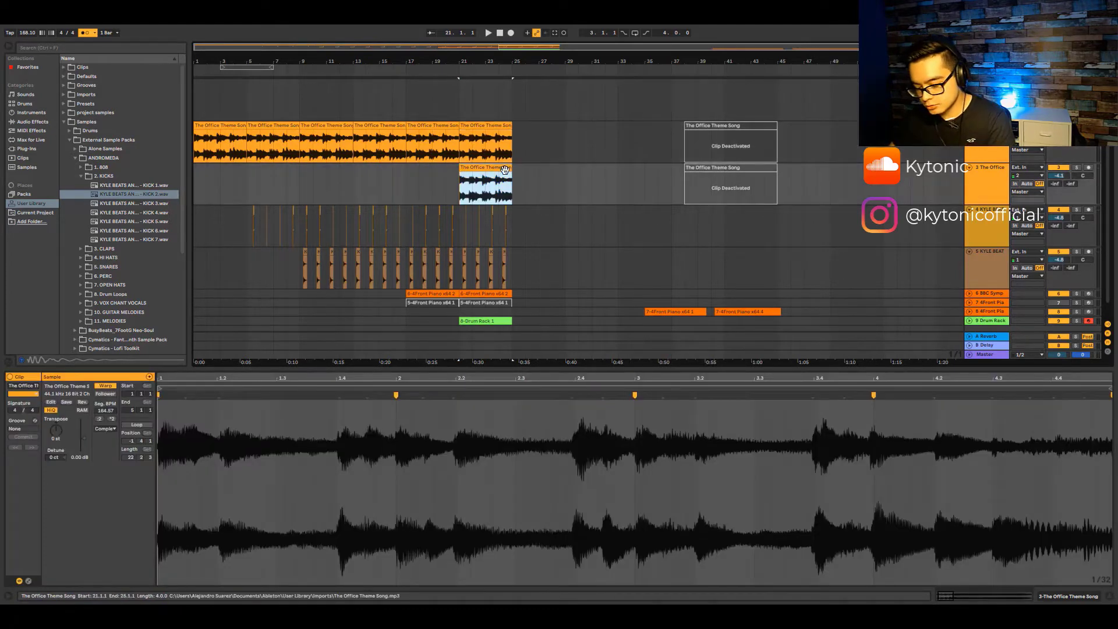
{"action": "key", "text": "ctrl+d"}
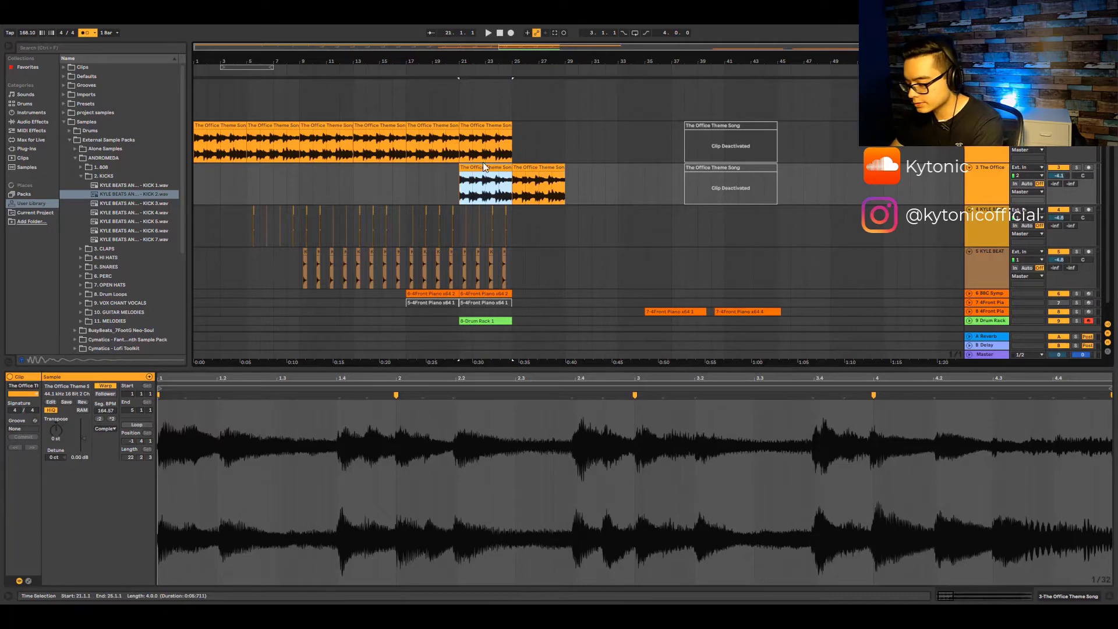
{"action": "right_click", "coordinate": [537, 170]}
{"action": "left_click", "coordinate": [617, 344]}
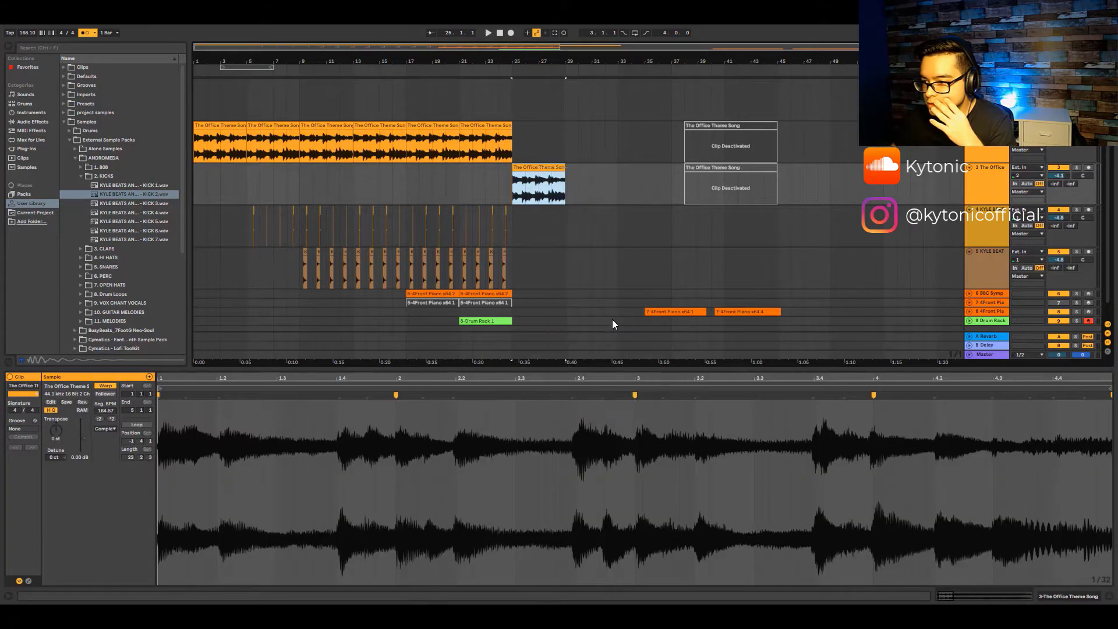
{"action": "left_click", "coordinate": [542, 344]}
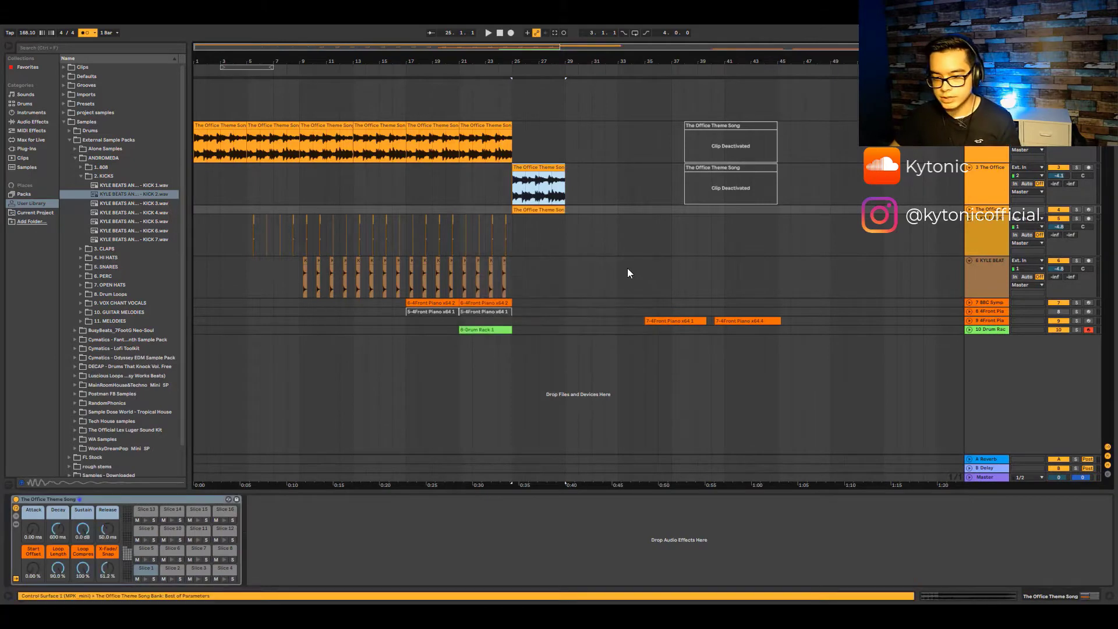
- Deactivate the sliced theme clip at bar 29 and record a new slice pattern on the copied slice track
{"action": "left_click", "coordinate": [983, 176]}
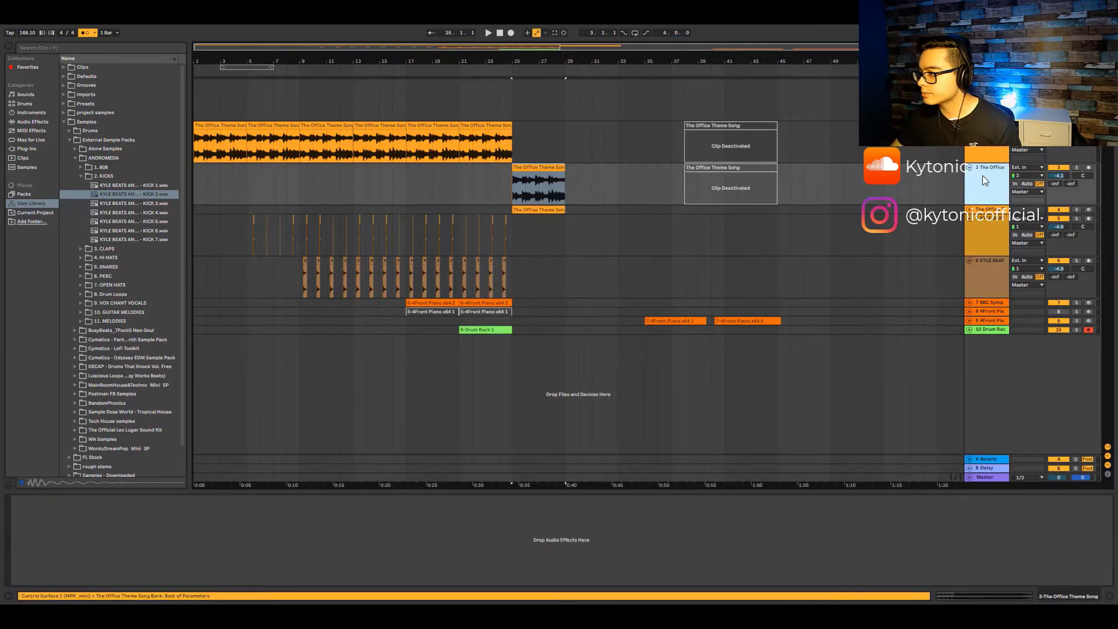
{"action": "left_click", "coordinate": [1076, 168]}
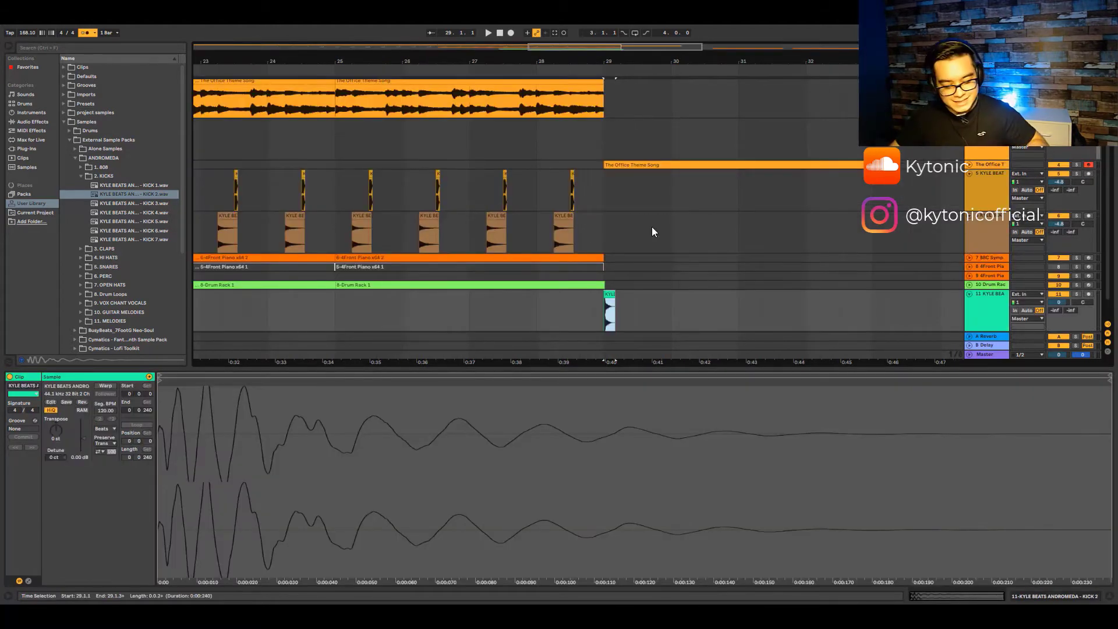
{"action": "left_click", "coordinate": [903, 169]}
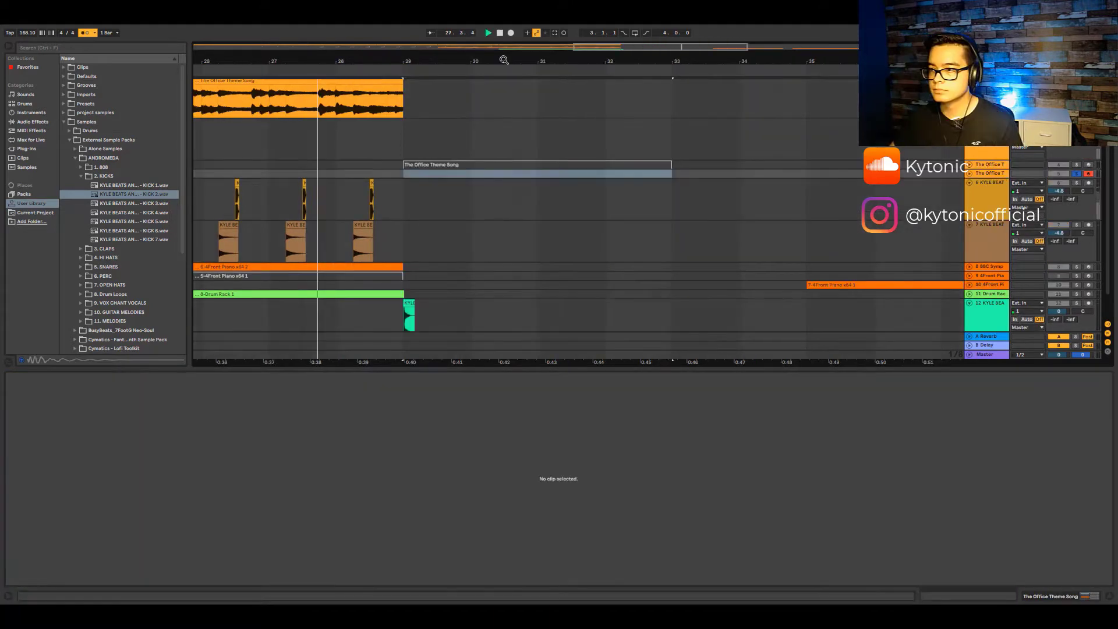
{"action": "left_click", "coordinate": [510, 33]}
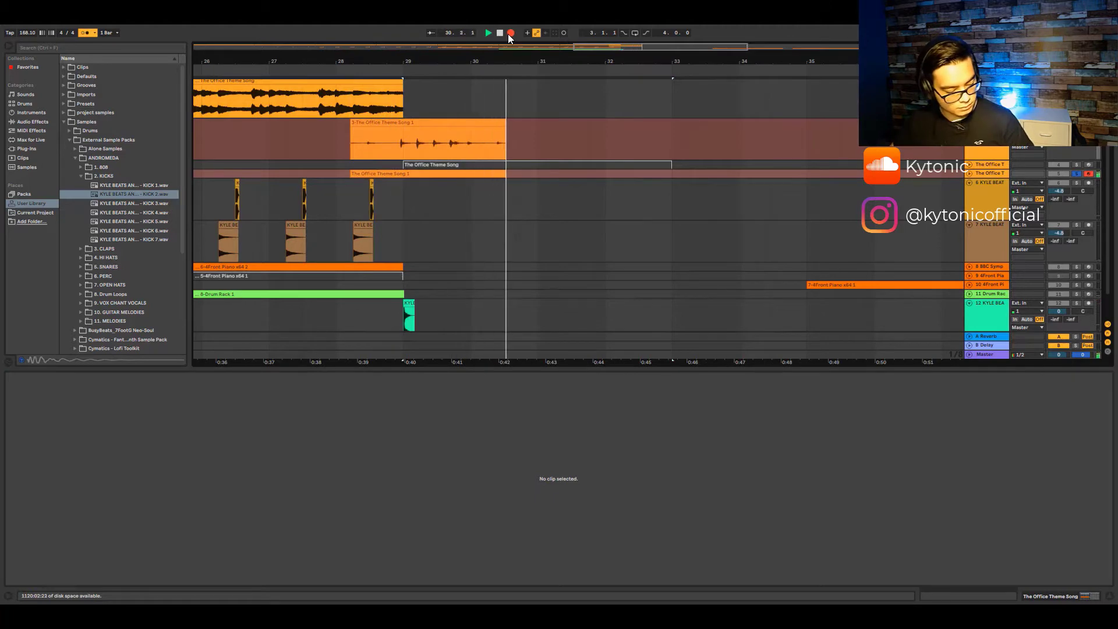
{"action": "key", "text": "space"}
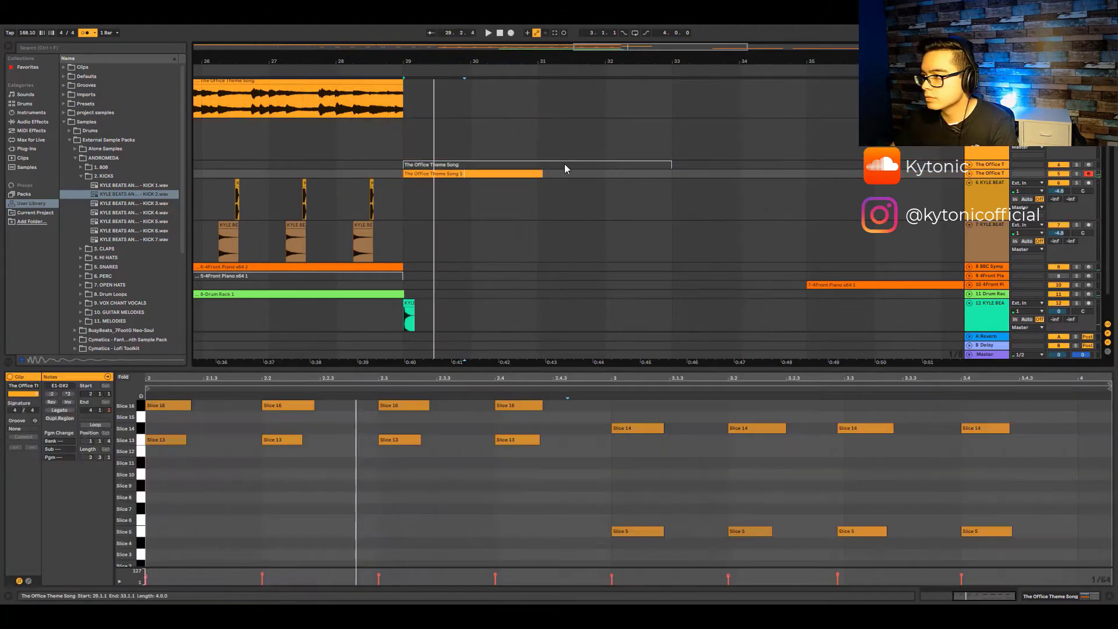
- Play the section leading into bar 29 to check the slice pattern in context
{"action": "scroll", "coordinate": [422, 140], "scroll_direction": "down", "scroll_amount": 2}
{"action": "left_click_drag", "start_coordinate": [455, 62], "coordinate": [455, 69]}
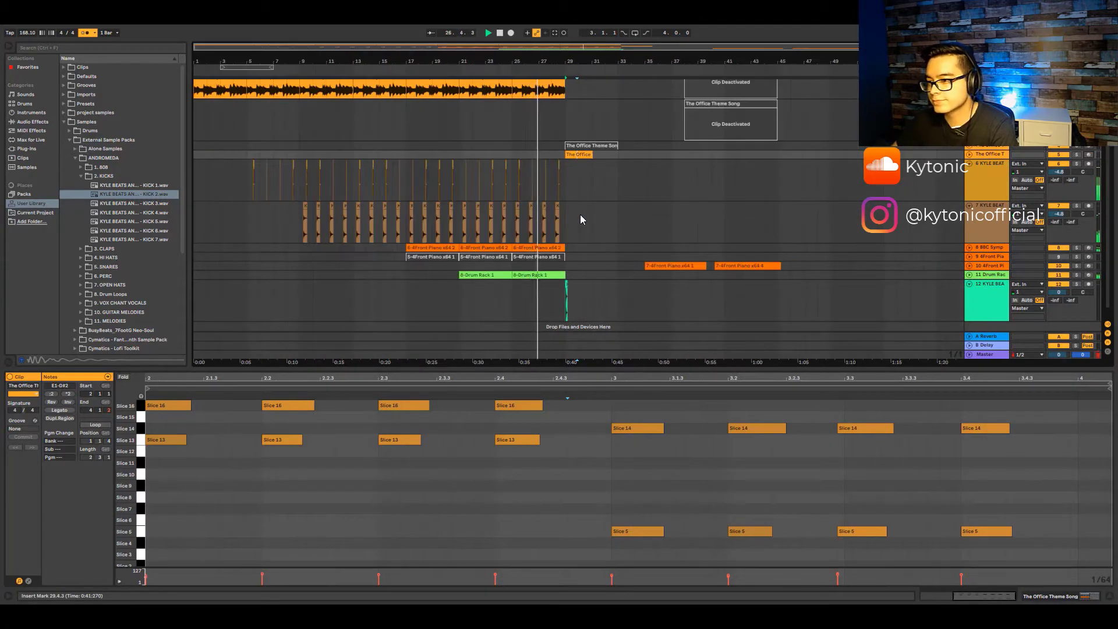
{"action": "scroll", "coordinate": [576, 223], "scroll_direction": "up", "scroll_amount": 5}
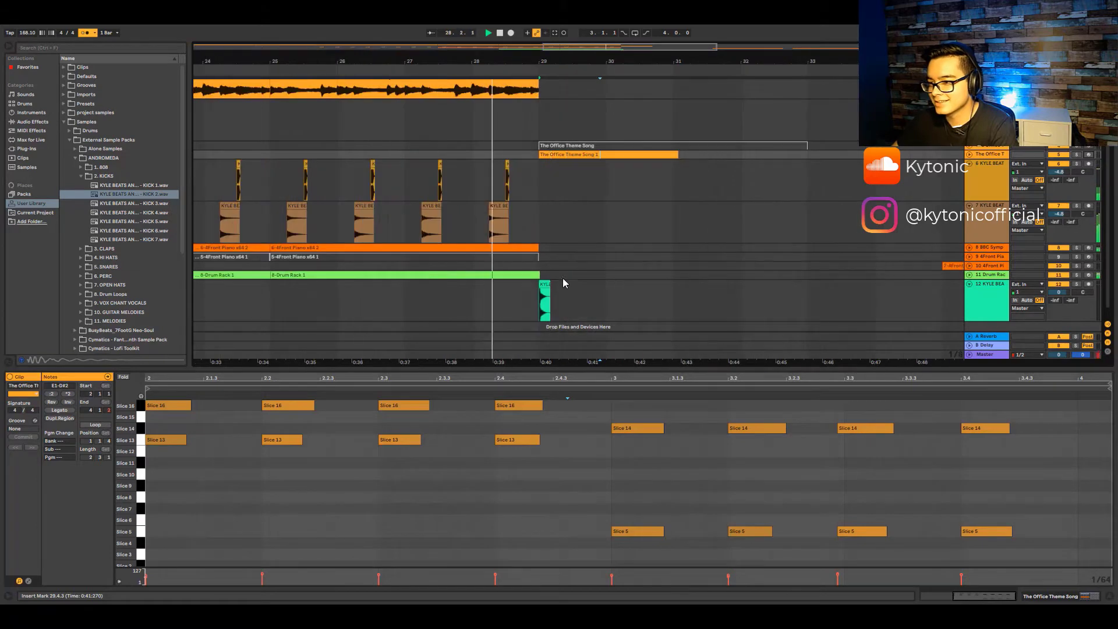
{"action": "scroll", "coordinate": [563, 283], "scroll_direction": "up", "scroll_amount": 3}
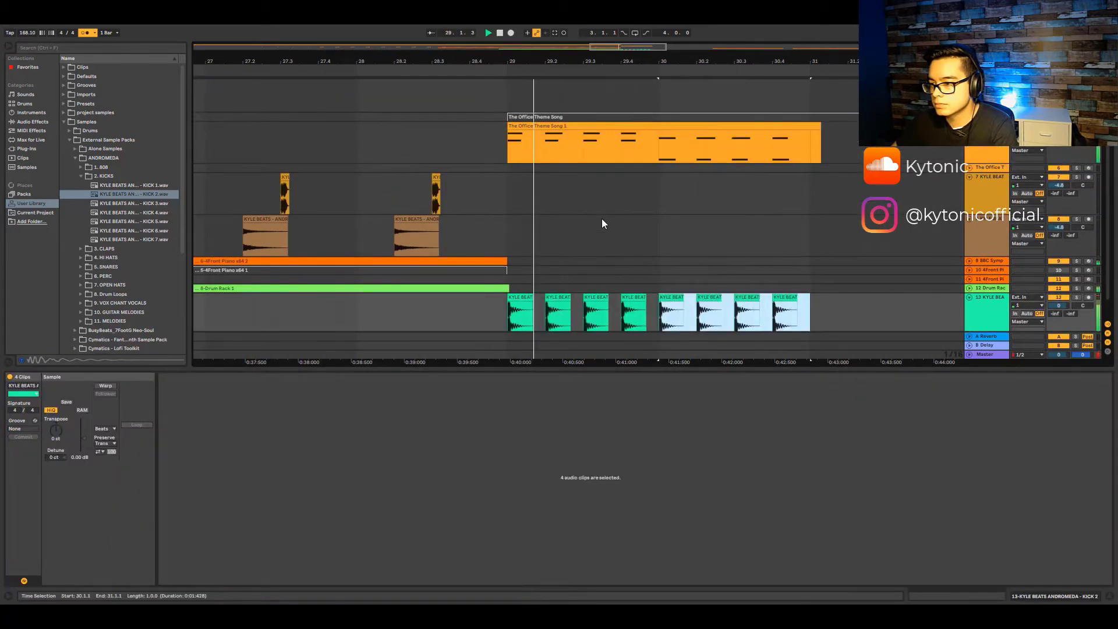
- Continue the KICK 2 clips through bar 31, placing the last two back to back and ending the final one at bar 32
{"action": "left_click", "coordinate": [667, 298]}
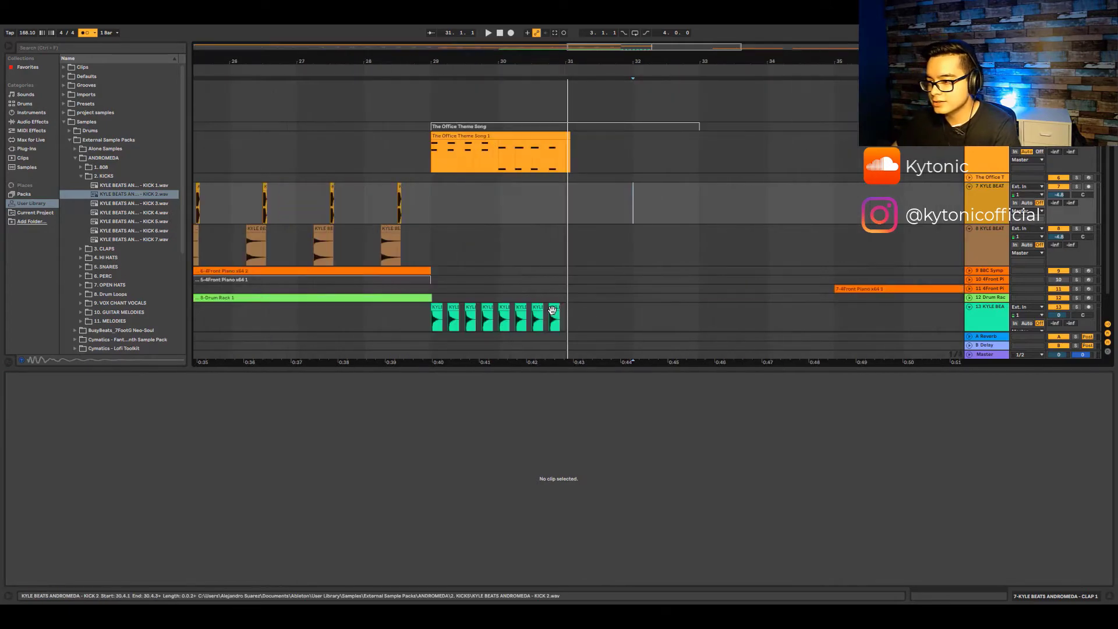
{"action": "key", "text": "ctrl+v"}
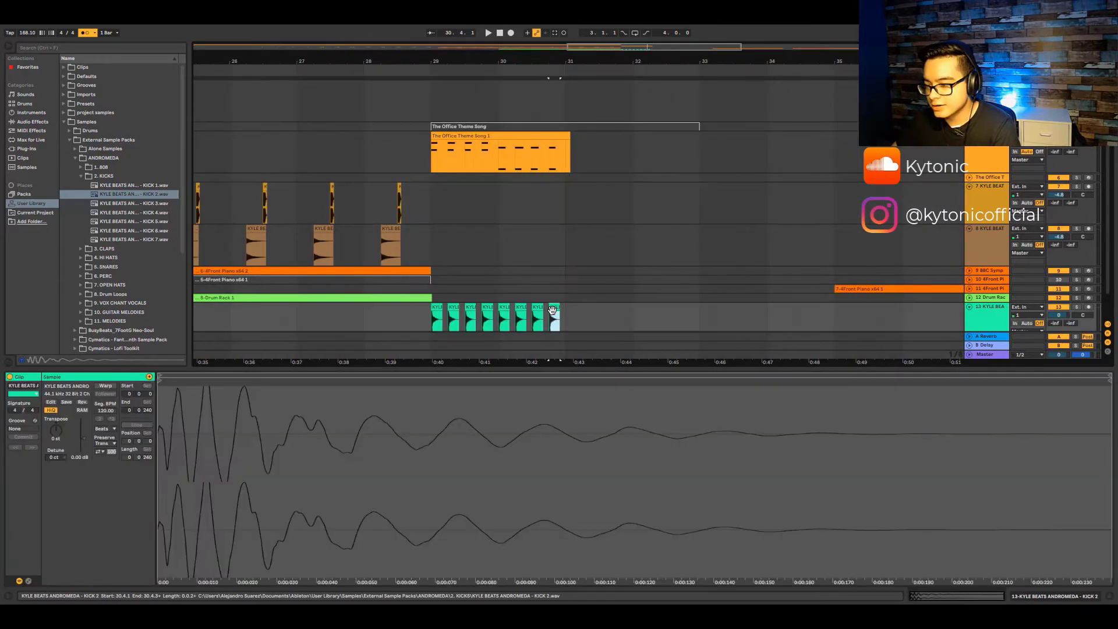
{"action": "left_click_drag", "start_coordinate": [566, 307], "coordinate": [572, 307]}
{"action": "key", "text": "ctrl+v"}
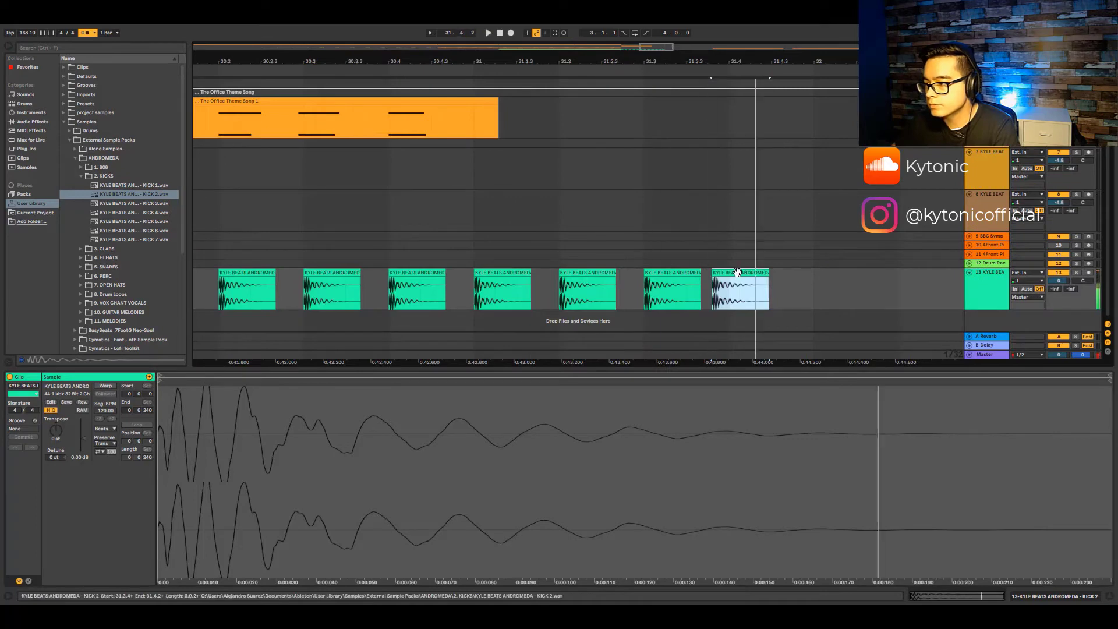
{"action": "left_click_drag", "start_coordinate": [739, 273], "coordinate": [821, 278]}
{"action": "key", "text": "space"}
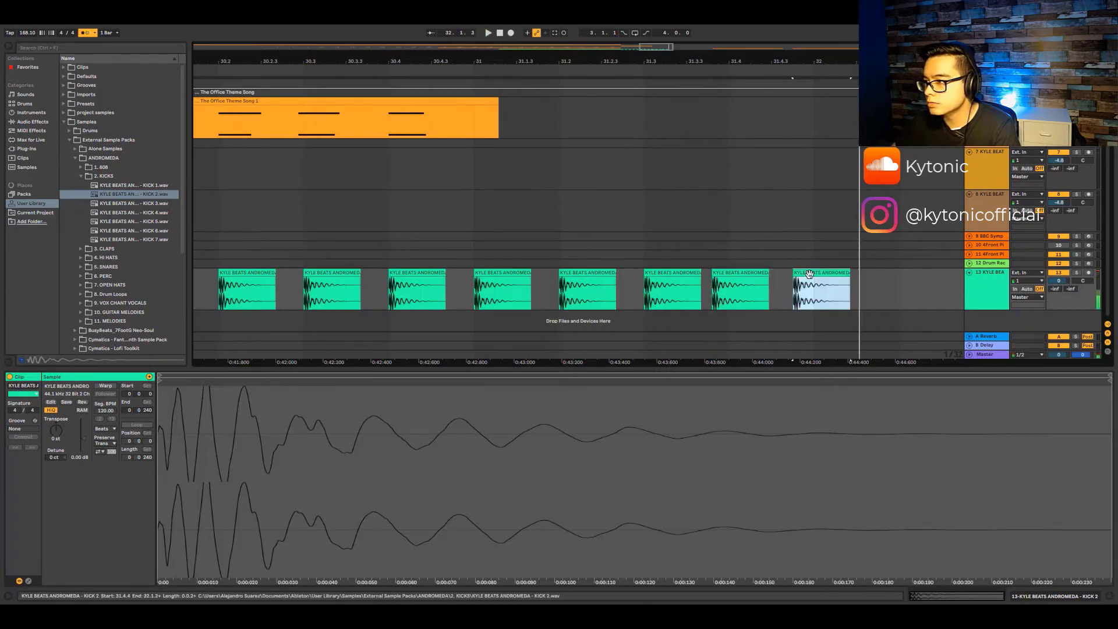
{"action": "key", "text": "Left"}
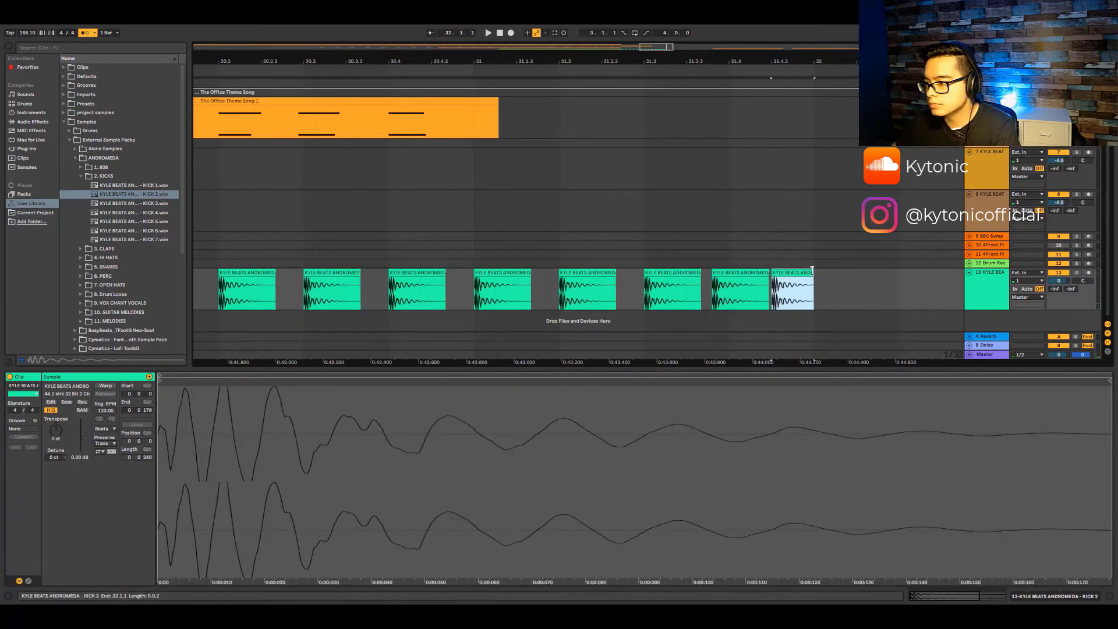
- Duplicate the bar 31 kick pattern until the kicks reach bar 35
{"action": "left_click", "coordinate": [464, 266], "text": "shift"}
{"action": "key", "text": "ctrl+d"}
{"action": "scroll", "coordinate": [464, 266], "scroll_direction": "down", "scroll_amount": 8}
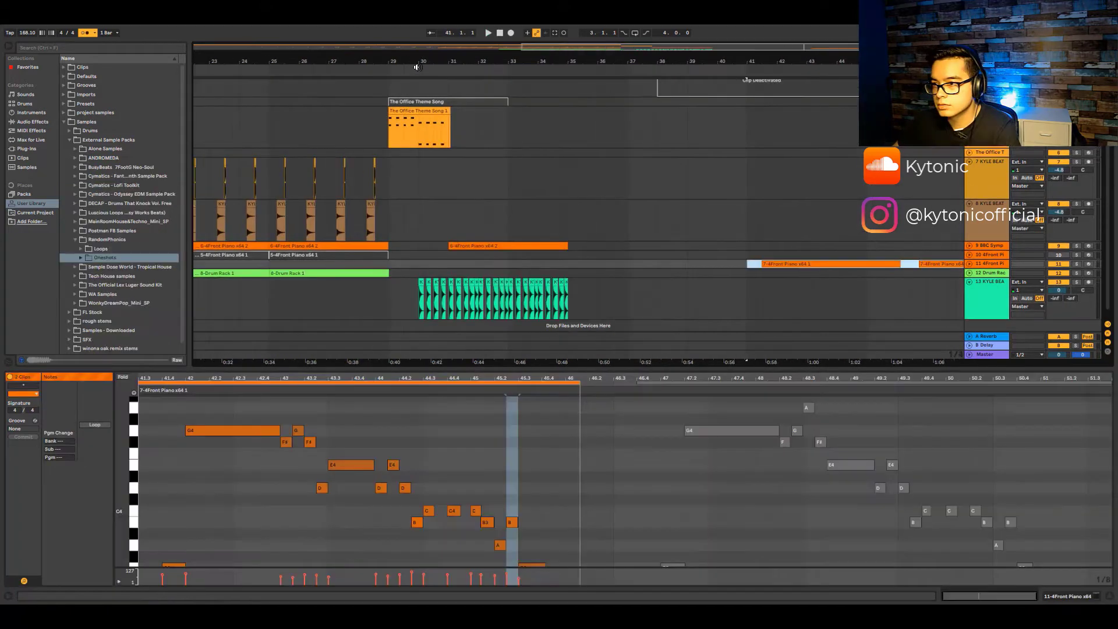
- Play from bar 31 and duplicate the string clip and kick clips of bars 31 to 35 so they reach bar 39
{"action": "left_click", "coordinate": [452, 264]}
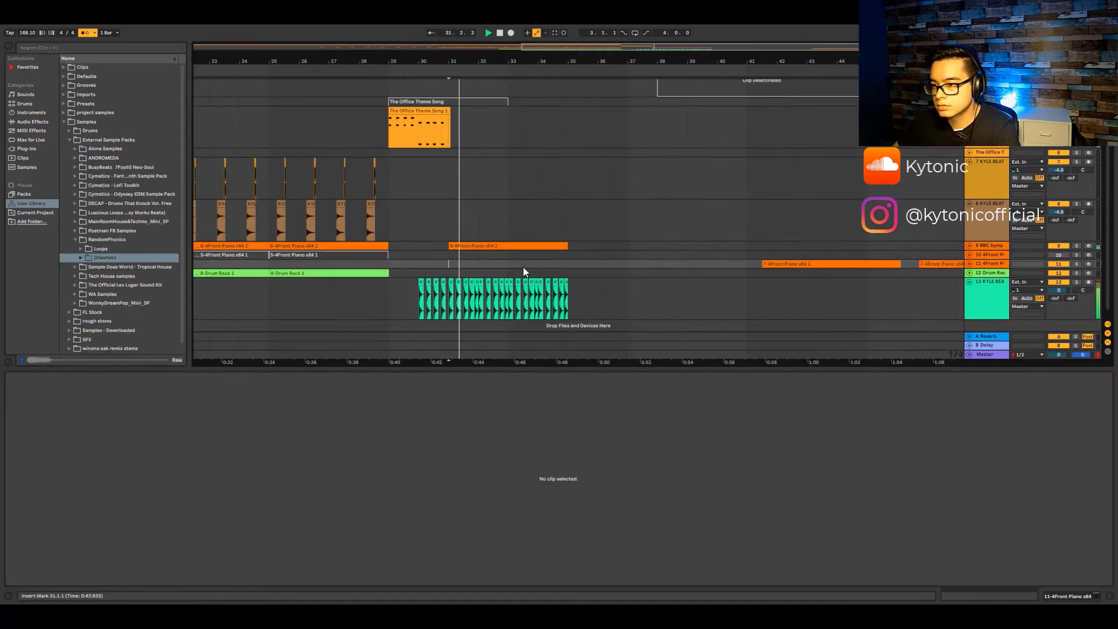
{"action": "left_click", "coordinate": [542, 245]}
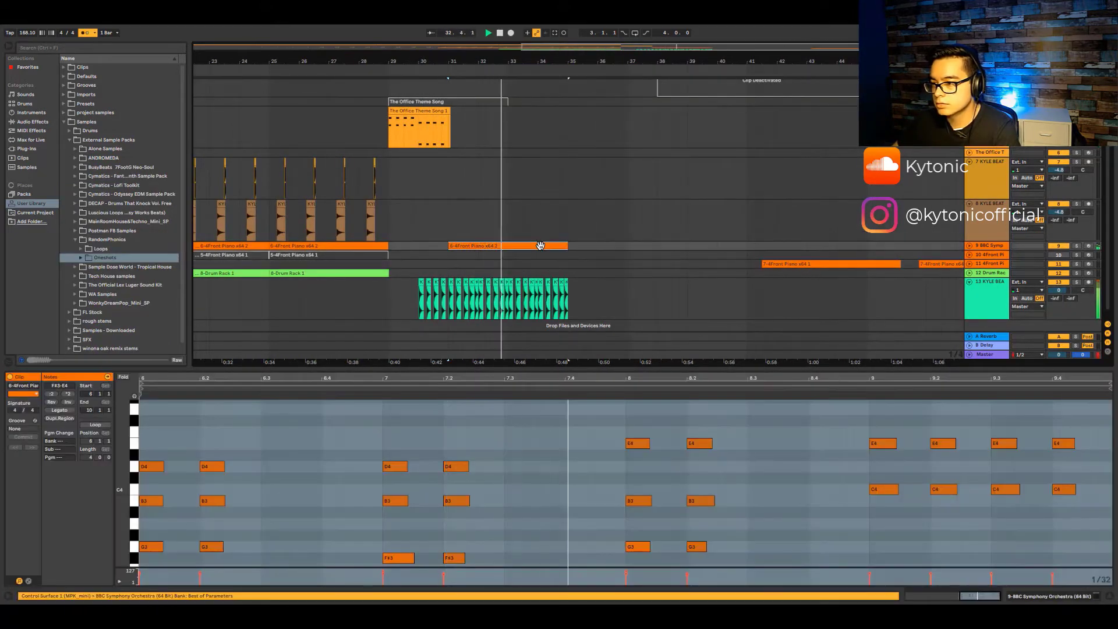
{"action": "key", "text": "ctrl+d"}
{"action": "left_click_drag", "start_coordinate": [569, 282], "coordinate": [446, 281]}
{"action": "key", "text": "ctrl+d"}
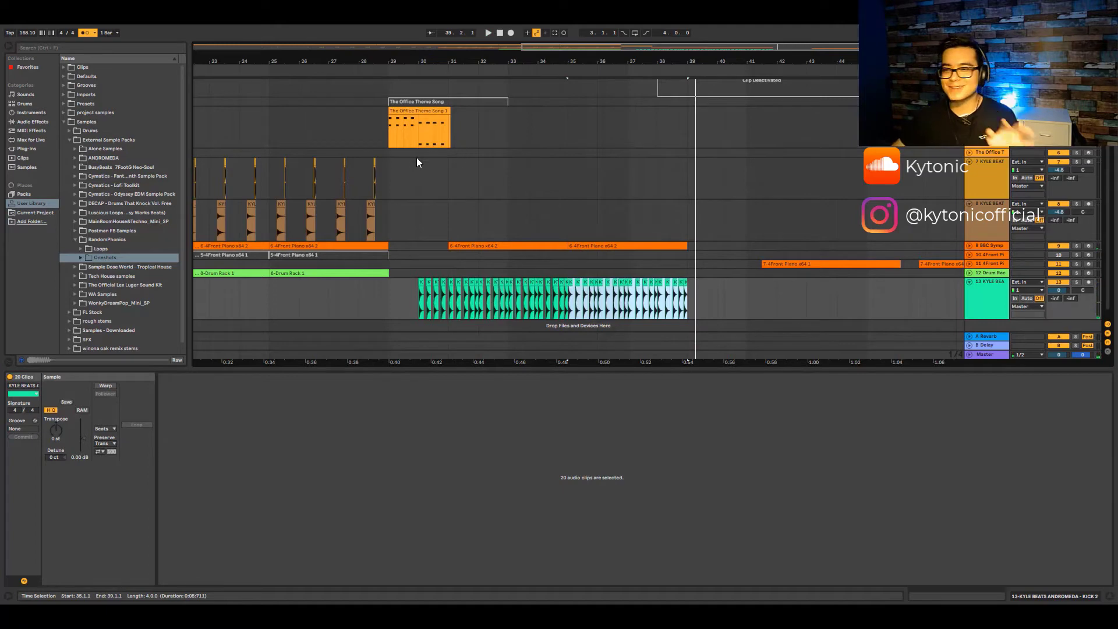
- Trim the end of the recorded slice pattern clip back to bar 31
{"action": "scroll", "coordinate": [442, 122], "scroll_direction": "up", "scroll_amount": 5}
{"action": "left_click_drag", "start_coordinate": [484, 110], "coordinate": [475, 110]}
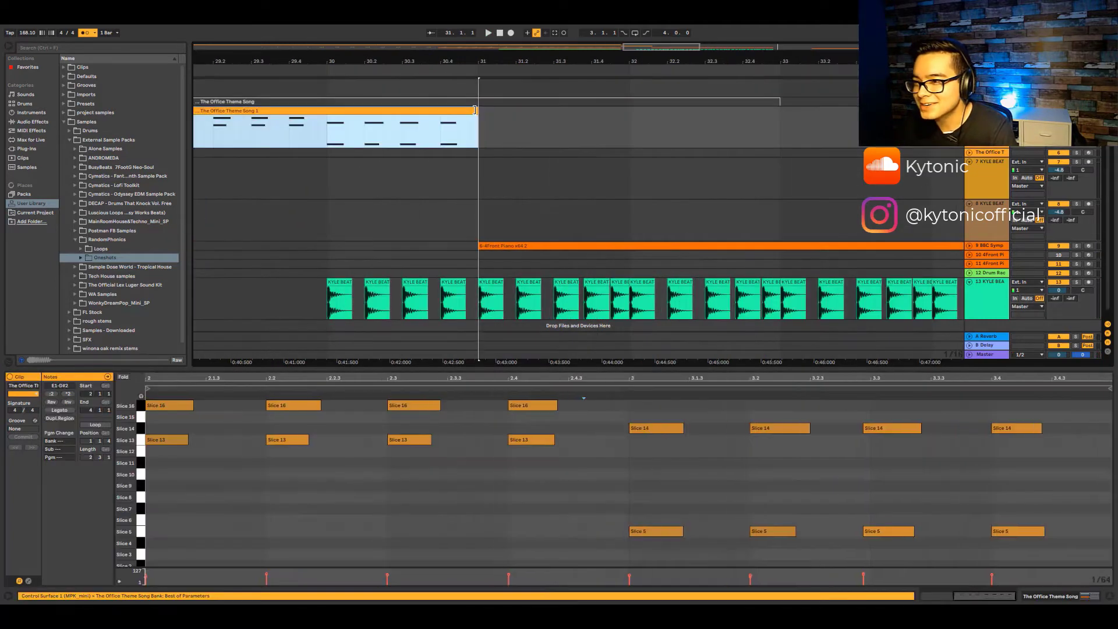
{"action": "scroll", "coordinate": [475, 177], "scroll_direction": "down", "scroll_amount": 3}
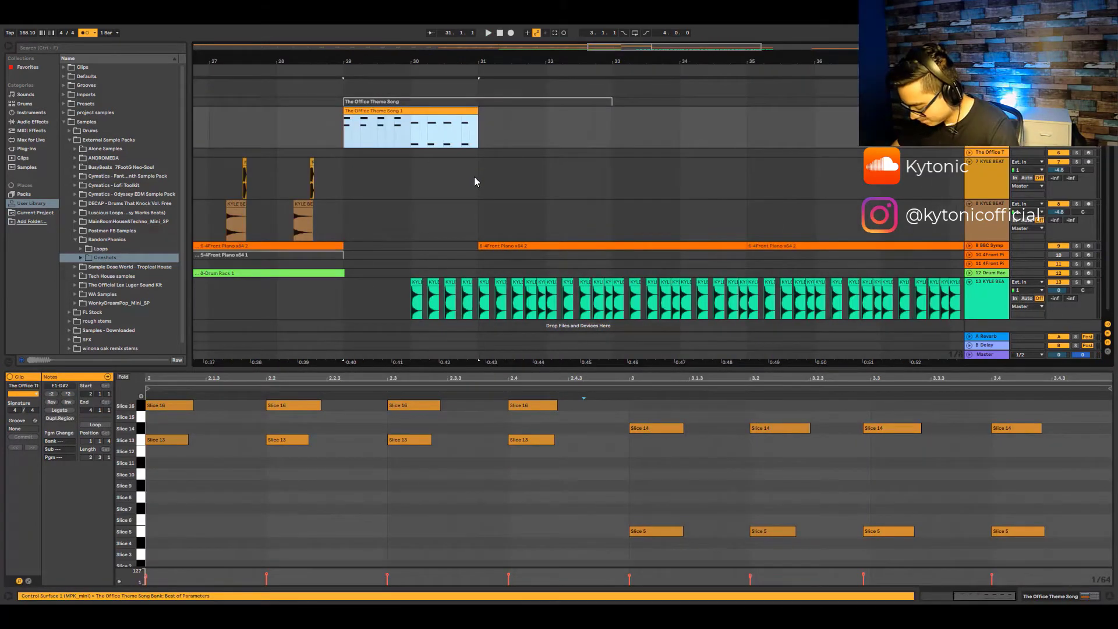
- Open the notes of the lettuce 808 clip at bar 31 and transpose them up an octave
{"action": "scroll", "coordinate": [464, 193], "scroll_direction": "down", "scroll_amount": 3}
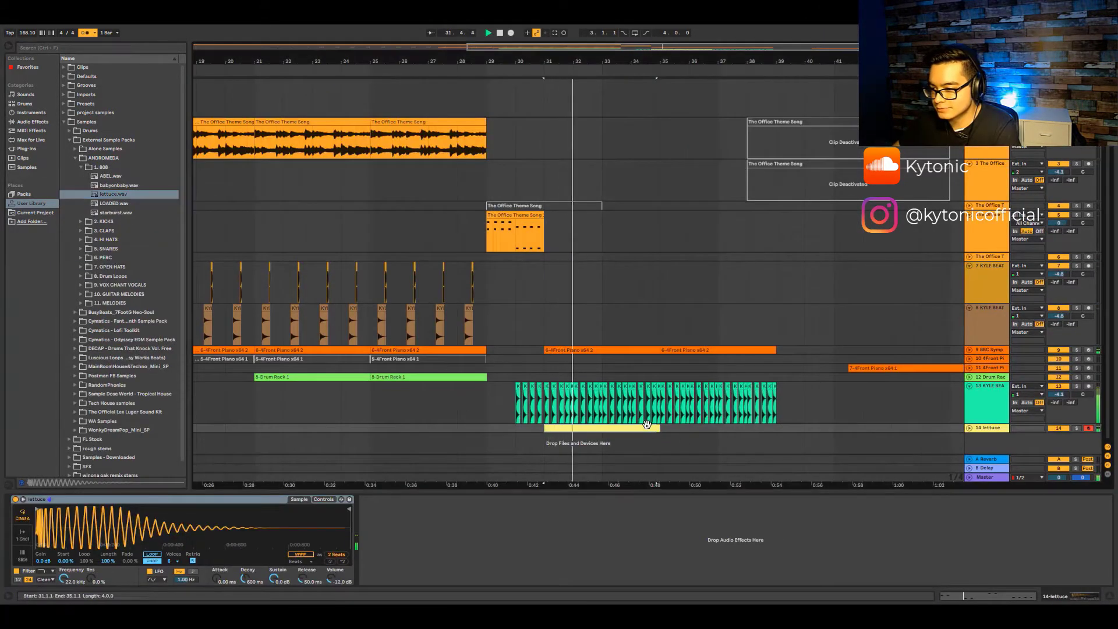
{"action": "key", "text": "shift+Tab"}
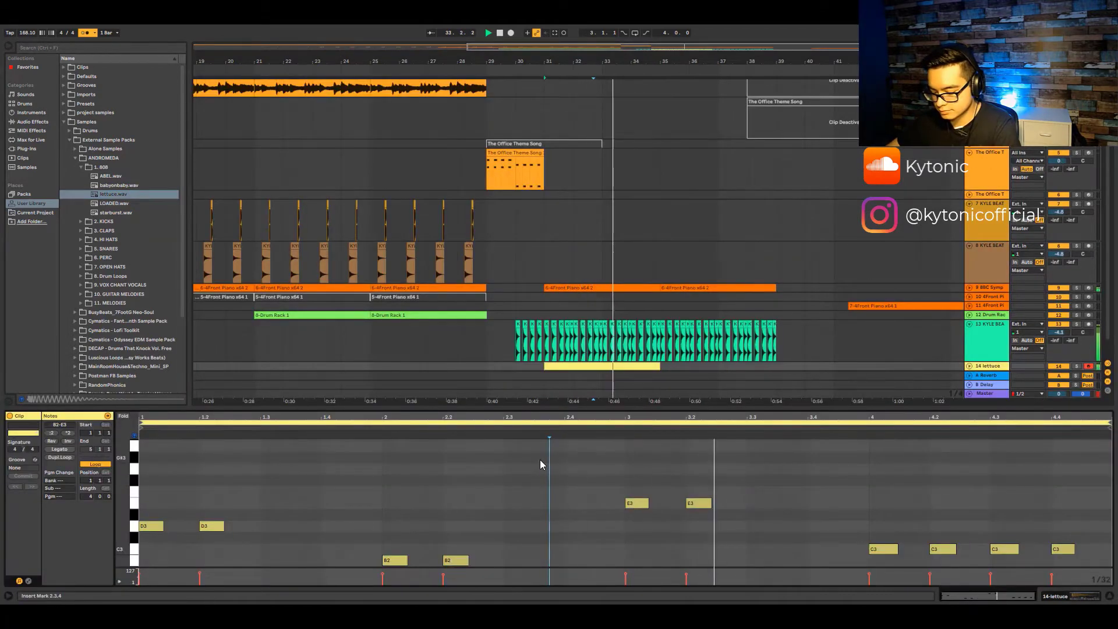
{"action": "key", "text": "shift+Up"}
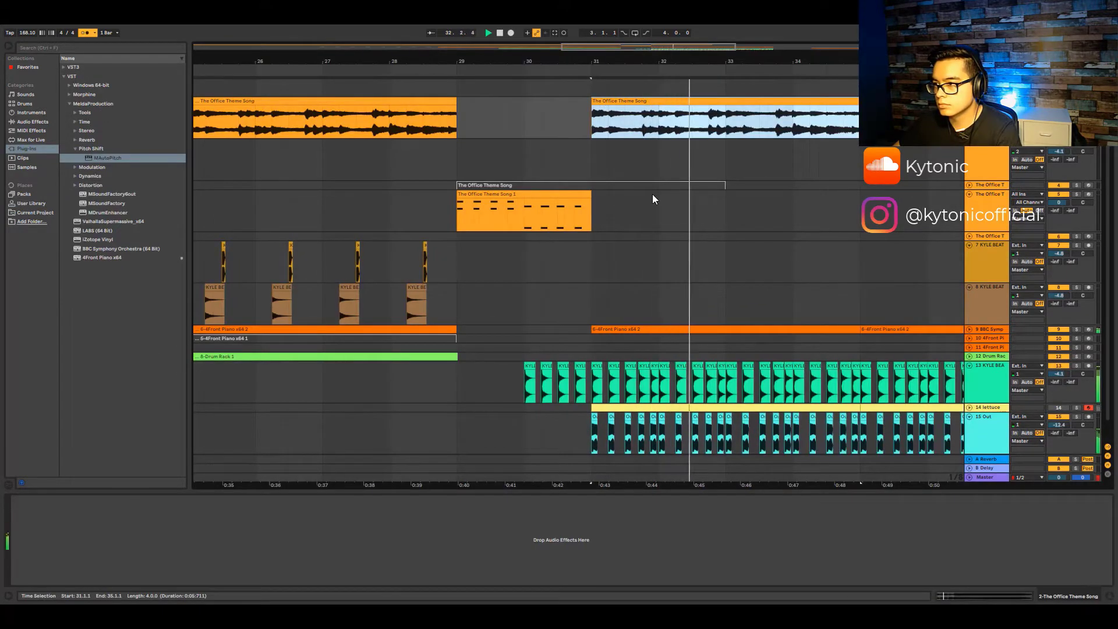
- Open the theme song clip at bar 31 and listen to it along with the drums and 808
{"action": "double_click", "coordinate": [724, 121]}
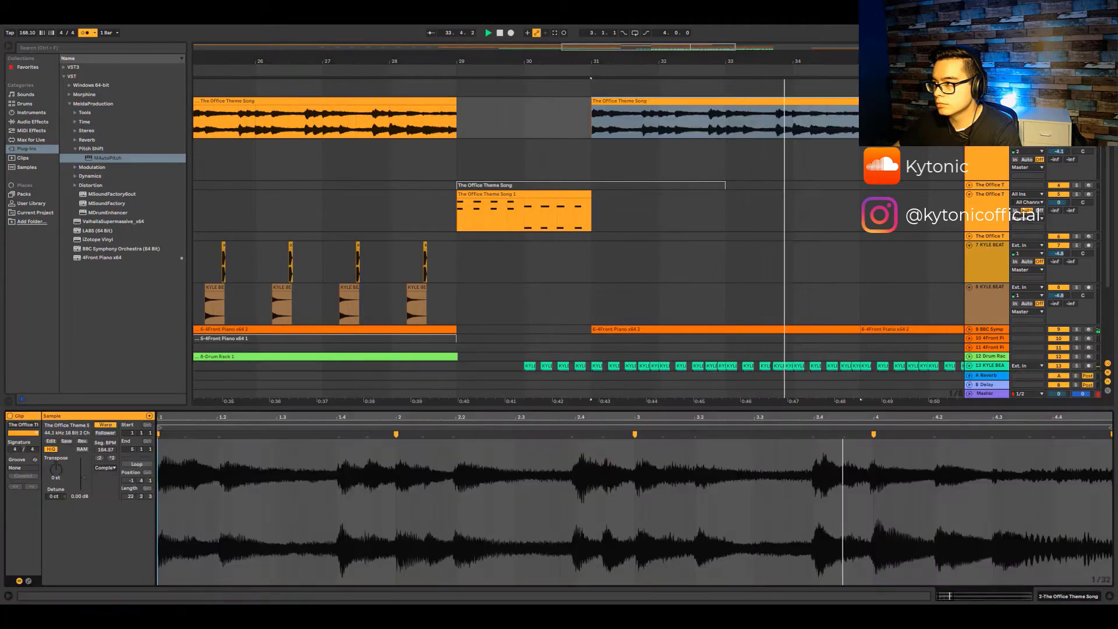
{"action": "key", "text": "space"}
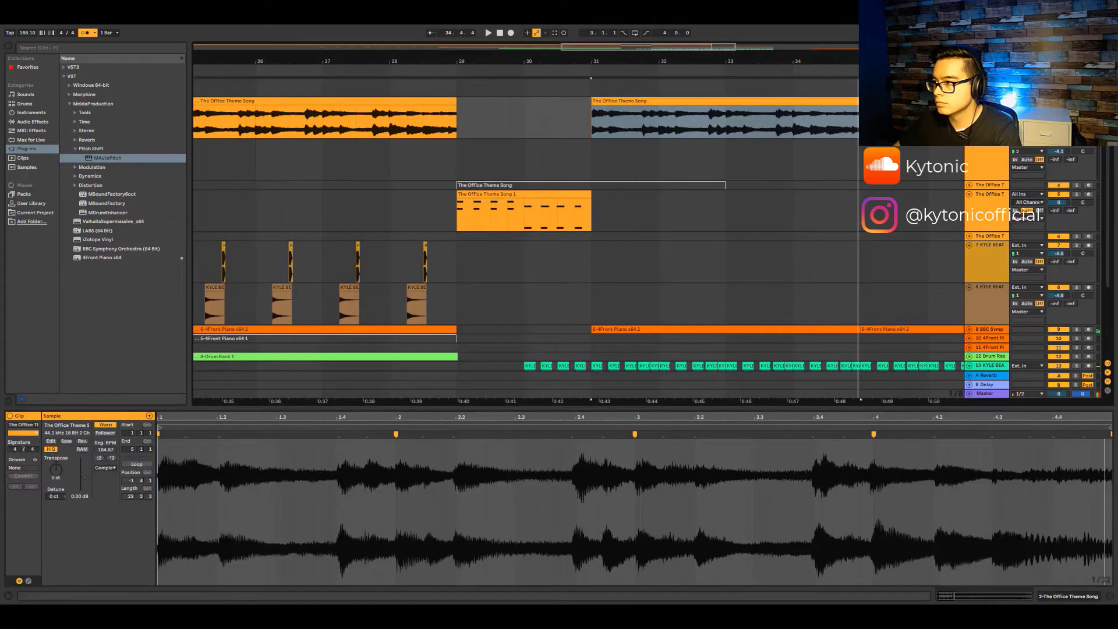
{"action": "key", "text": "shift+Tab"}
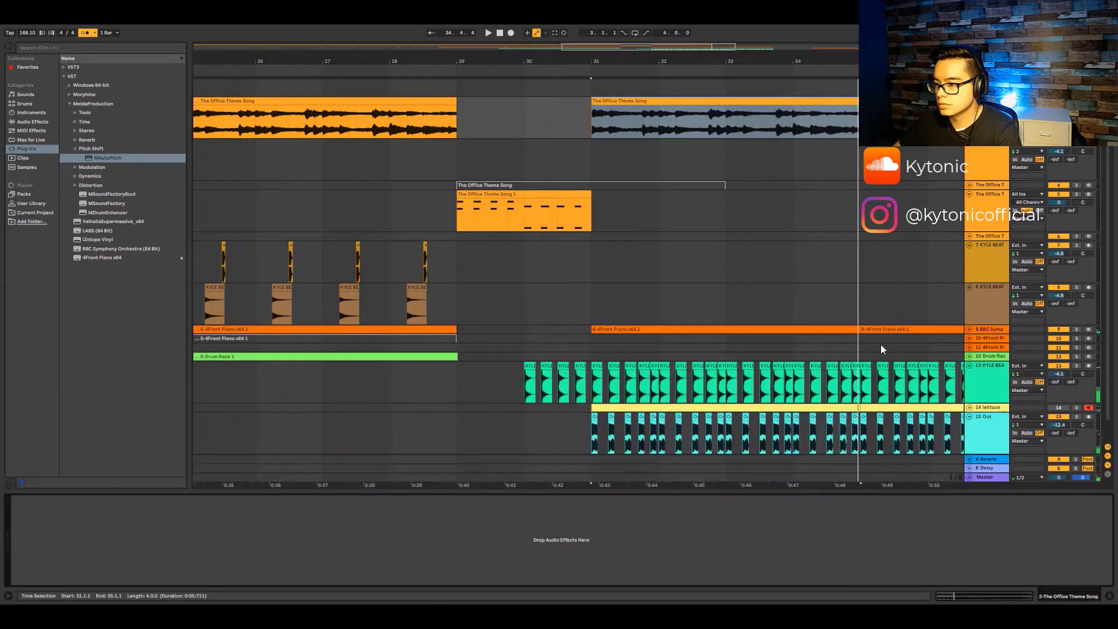
- Add a Compressor audio effect to the sliced theme song track
{"action": "left_click", "coordinate": [31, 121]}
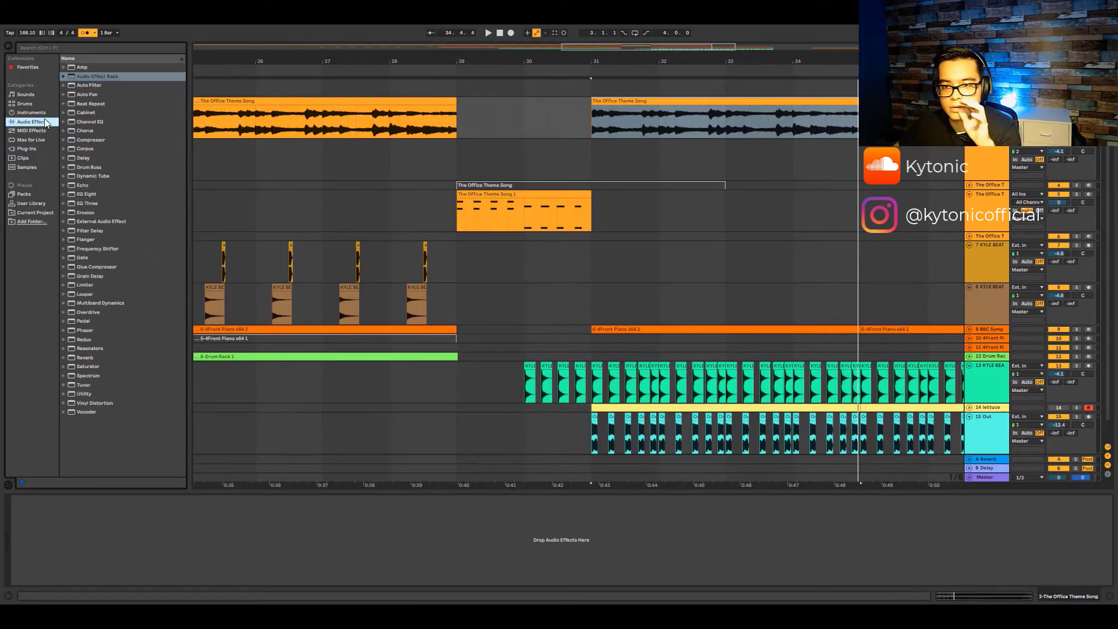
{"action": "left_click", "coordinate": [88, 140]}
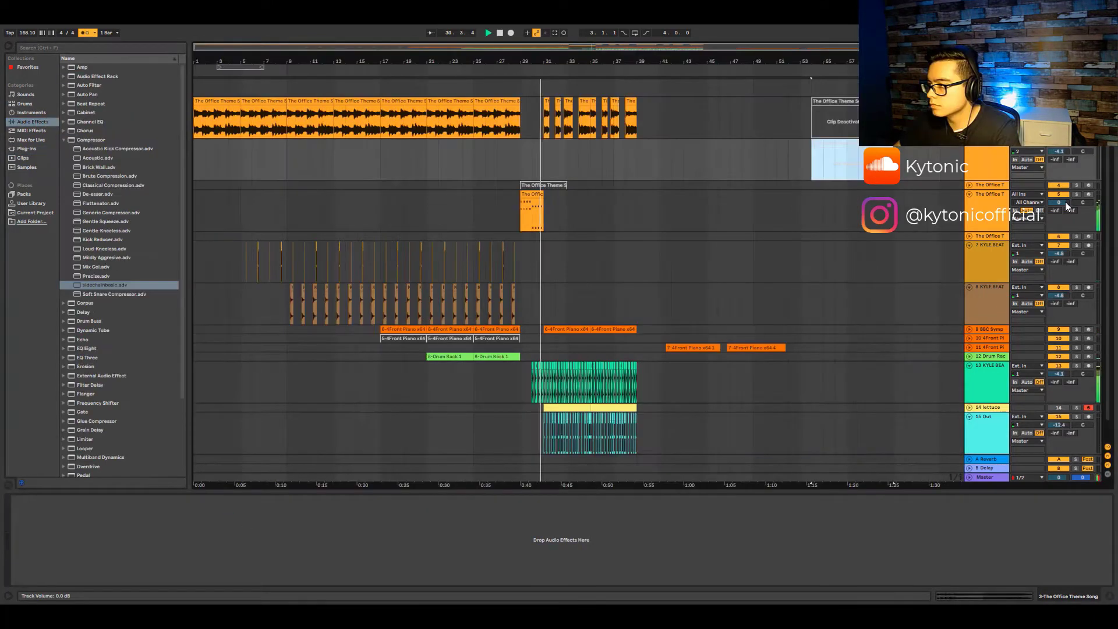
{"action": "left_click", "coordinate": [984, 202]}
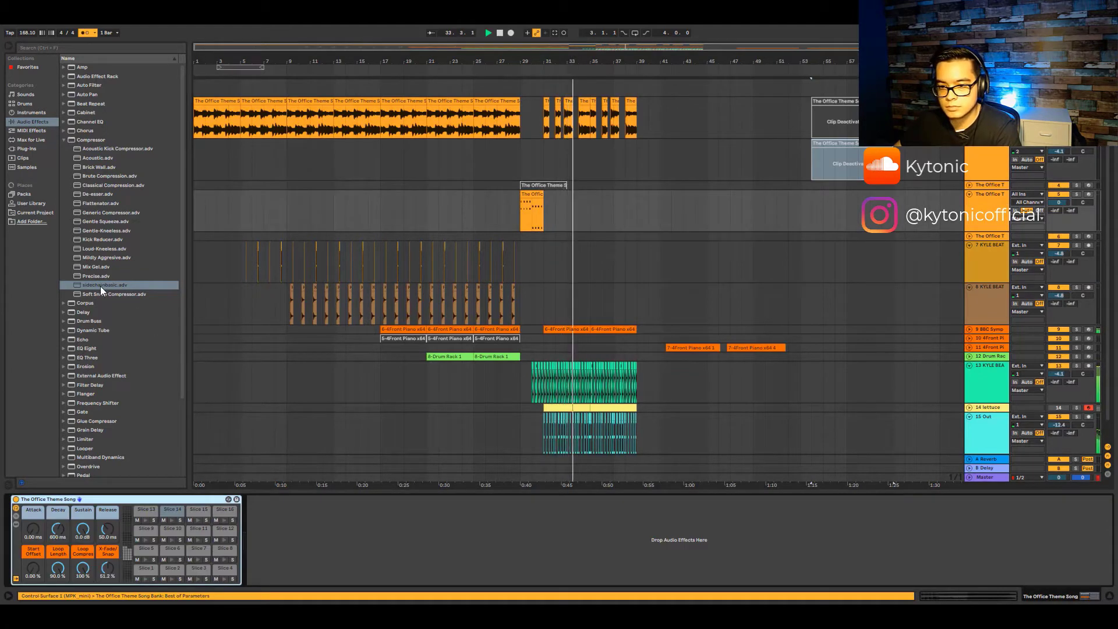
{"action": "left_click_drag", "start_coordinate": [93, 141], "coordinate": [286, 502]}
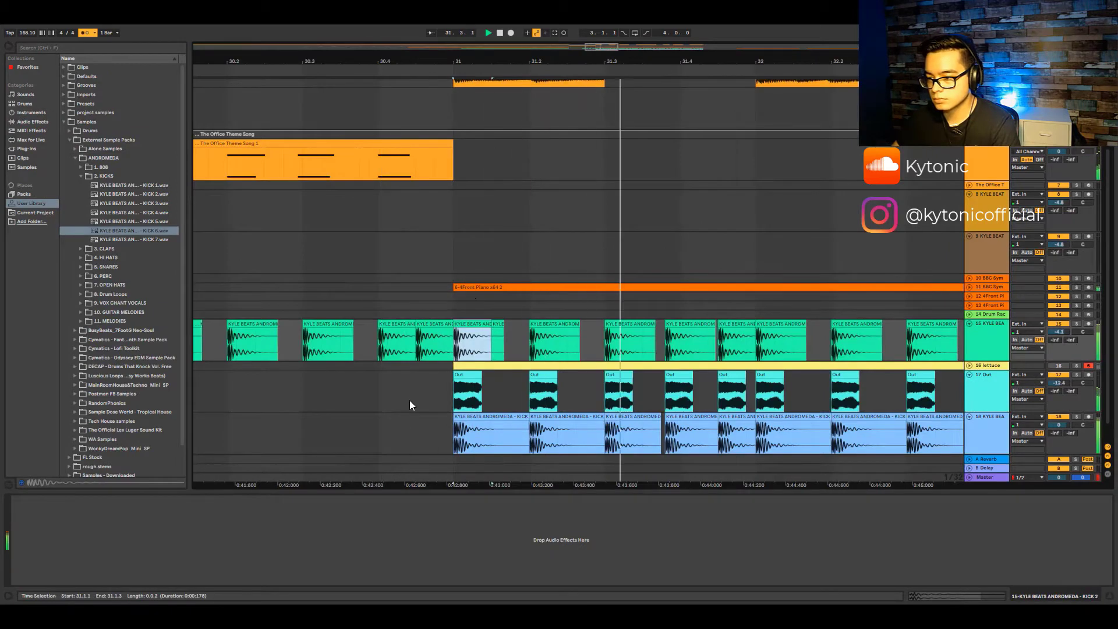
- Set the volume of the layered kick track below the Out track to -4.7 dB
{"action": "scroll", "coordinate": [410, 400], "scroll_direction": "down", "scroll_amount": 5}
{"action": "mouse_move", "coordinate": [1060, 425]}
{"action": "left_mouse_down"}
{"action": "mouse_move", "coordinate": [1060, 443]}
{"action": "mouse_move", "coordinate": [1062, 429]}
{"action": "left_mouse_up"}
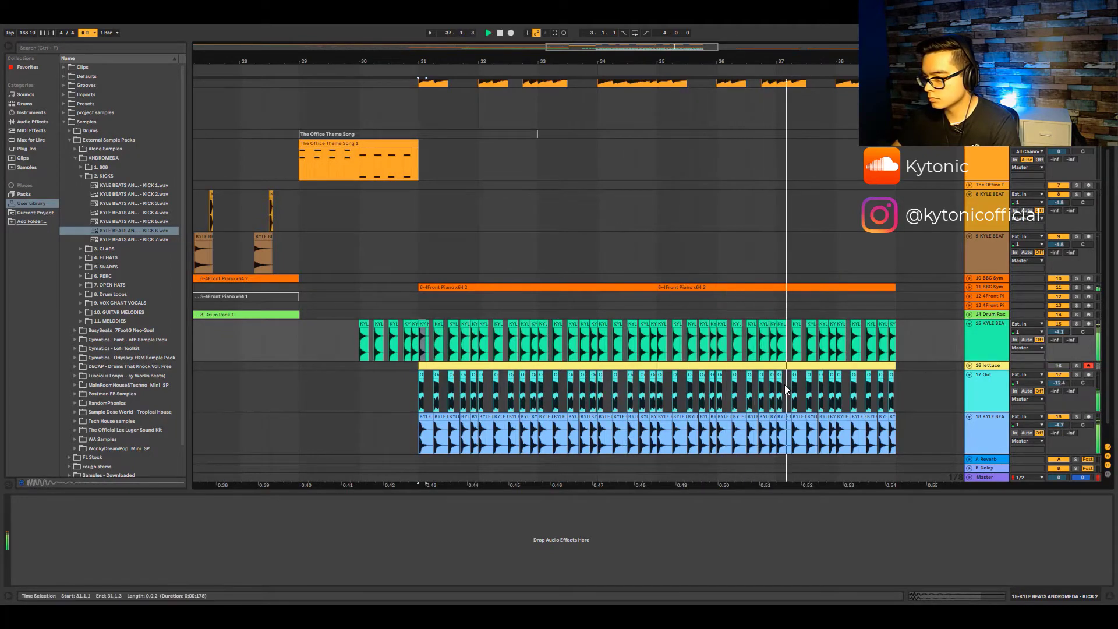
- Play the drop through to its end at bar 39 and close the Morphine synth window
{"action": "scroll", "coordinate": [558, 374], "scroll_direction": "down", "scroll_amount": 2}
{"action": "left_click", "coordinate": [716, 324]}
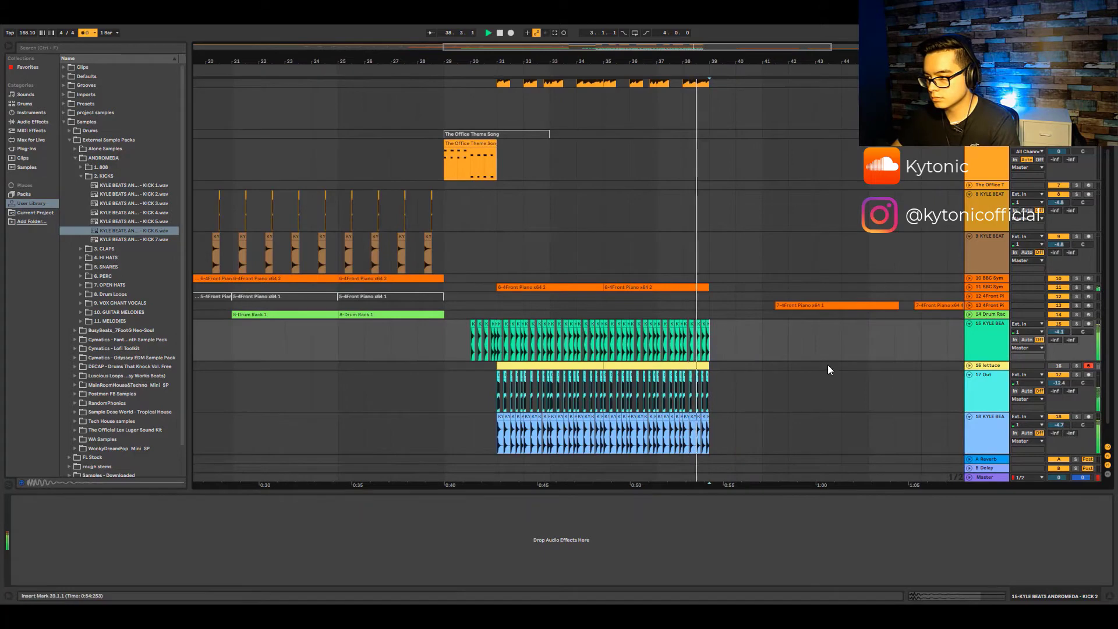
{"action": "scroll", "coordinate": [830, 369], "scroll_direction": "up", "scroll_amount": 2}
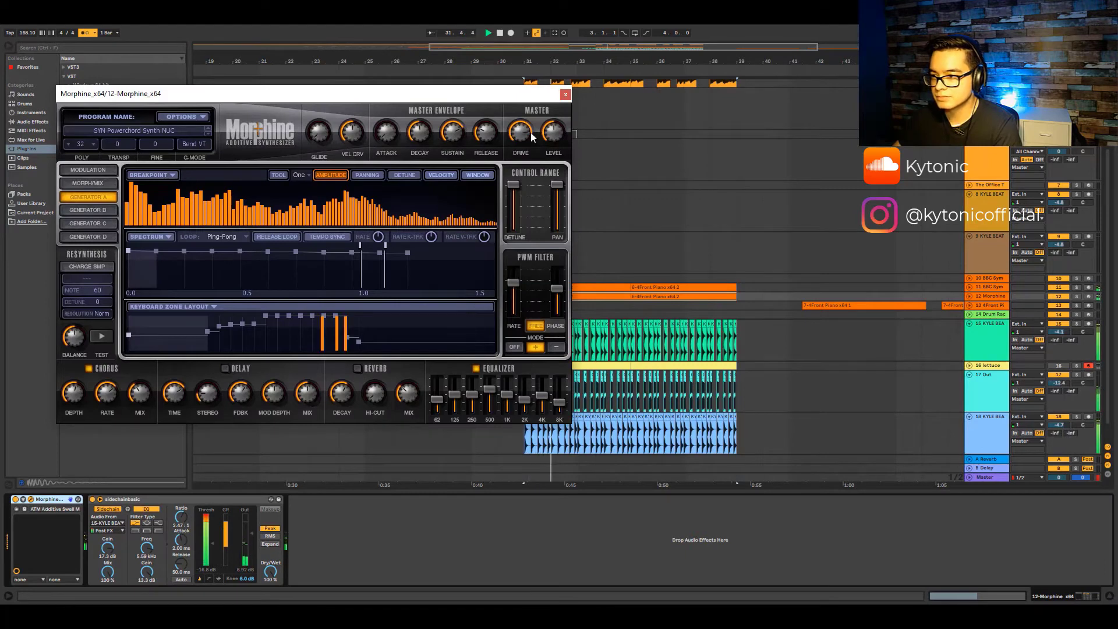
{"action": "left_click", "coordinate": [565, 94]}
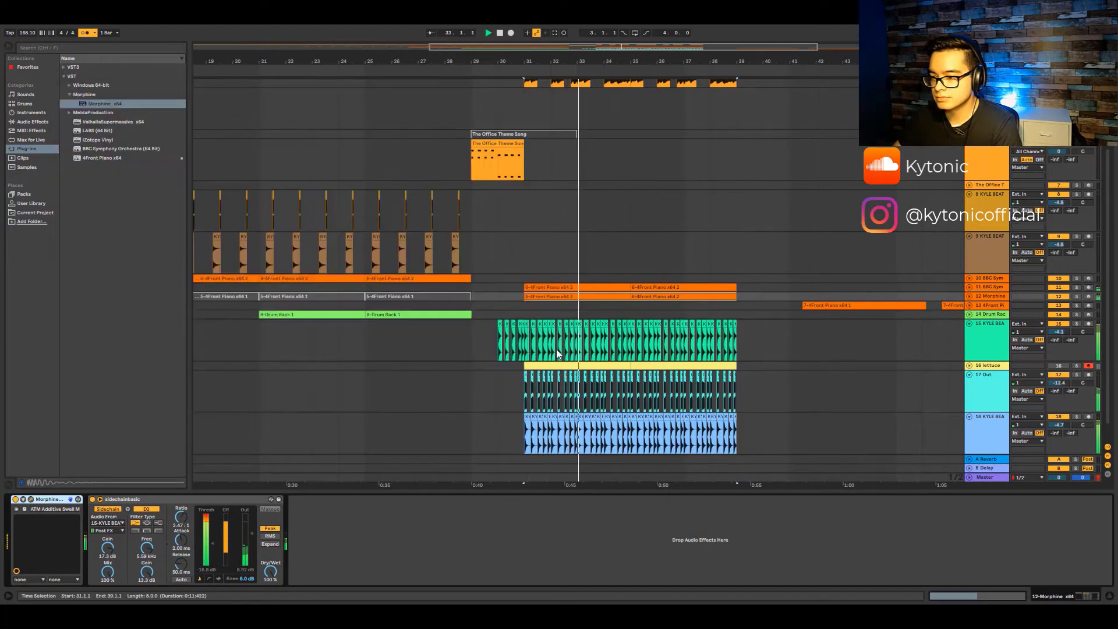
- Open the lettuce 808 clip's notes, stop playback and save the project
{"action": "left_click", "coordinate": [585, 366]}
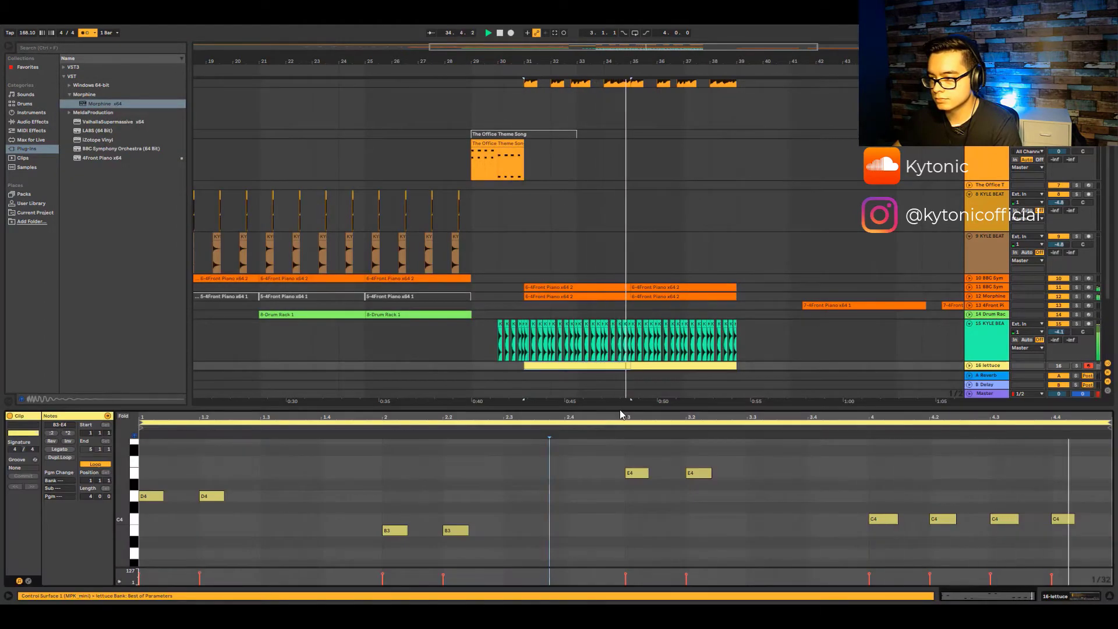
{"action": "key", "text": "space"}
{"action": "key", "text": "ctrl+s"}
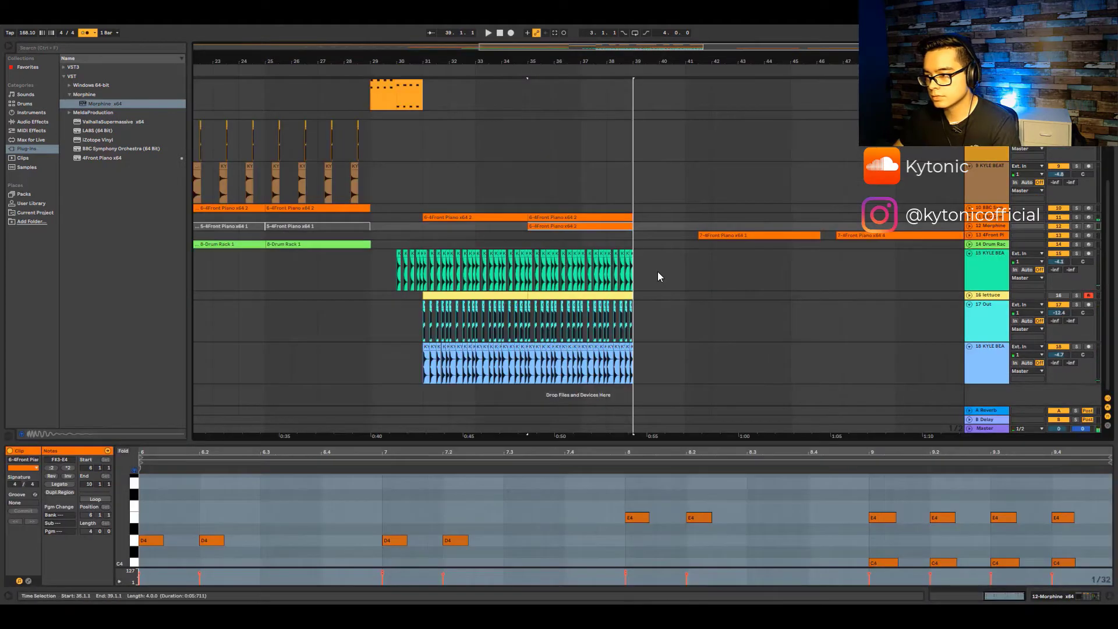
- Browse the sample folders and installed plug-ins to find Tru-Urban Synthetik under the Windows 64-bit VSTs
{"action": "left_click", "coordinate": [29, 112]}
{"action": "left_click", "coordinate": [26, 105]}
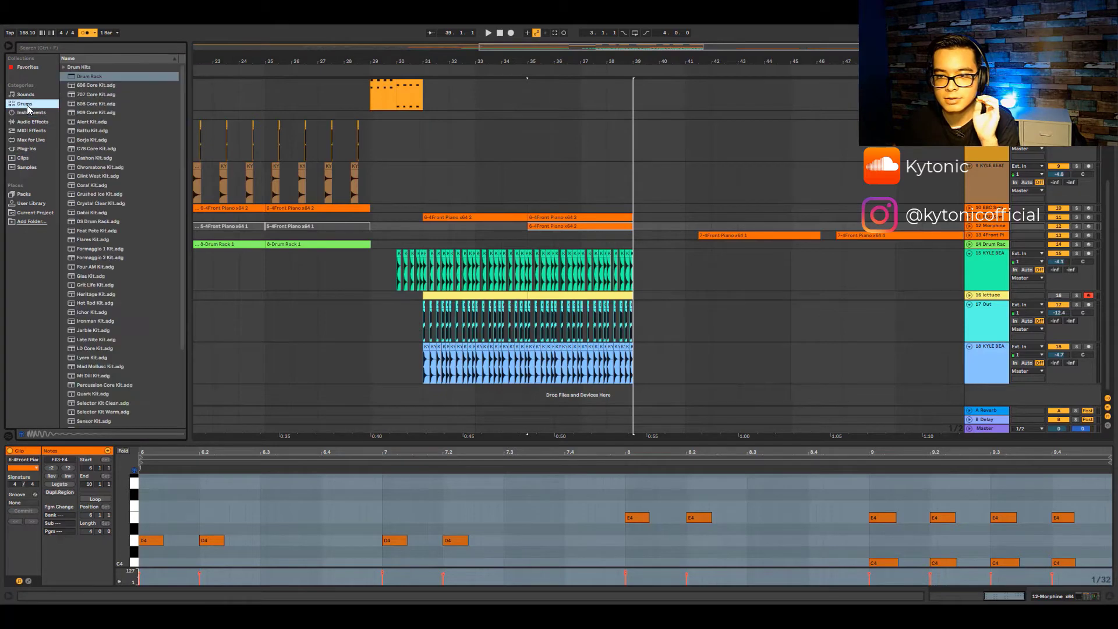
{"action": "left_click", "coordinate": [23, 203]}
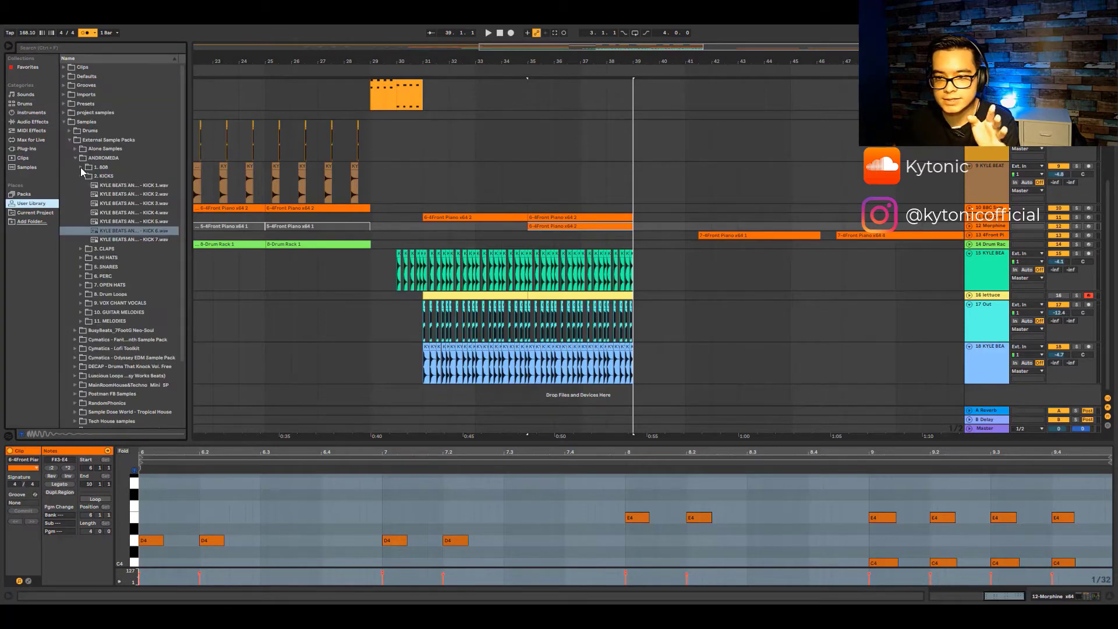
{"action": "left_click", "coordinate": [81, 176]}
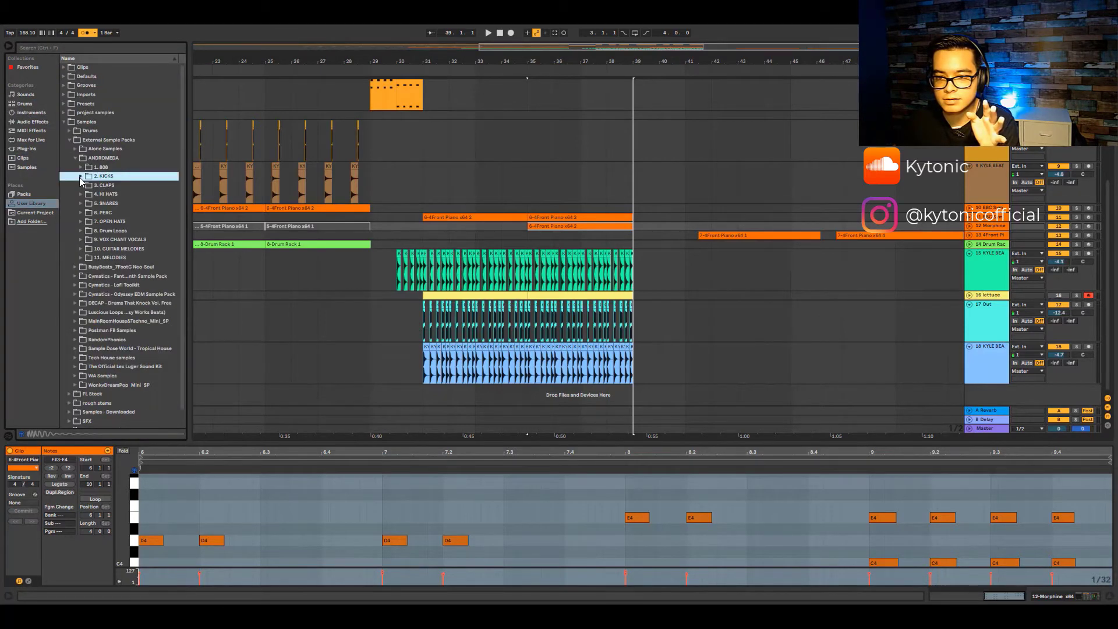
{"action": "left_click", "coordinate": [26, 149]}
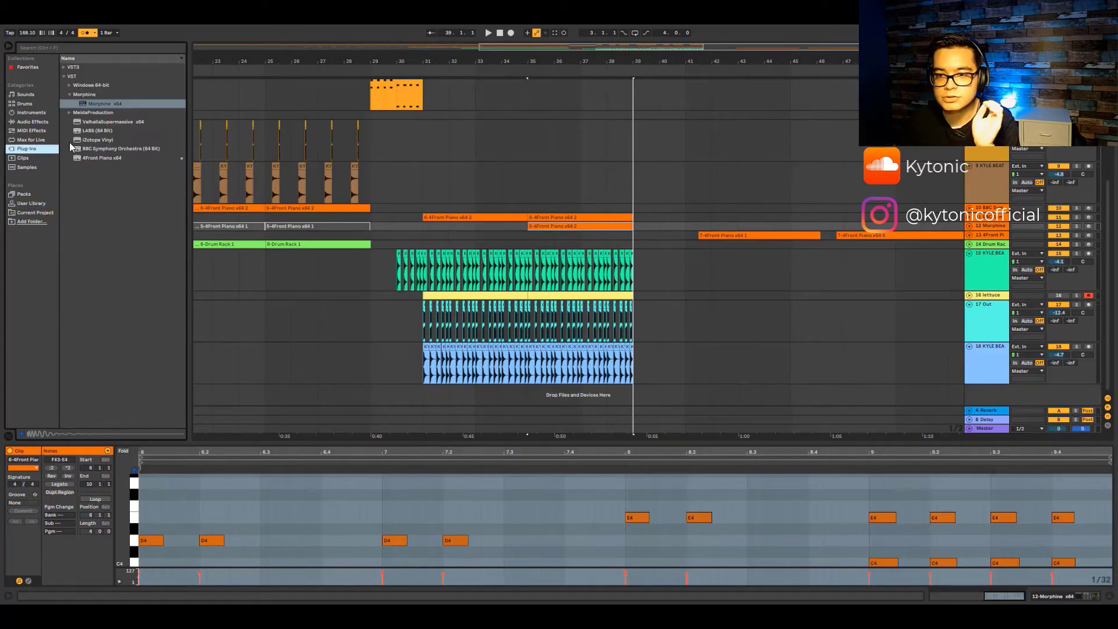
{"action": "left_click", "coordinate": [68, 94]}
{"action": "left_click", "coordinate": [69, 85]}
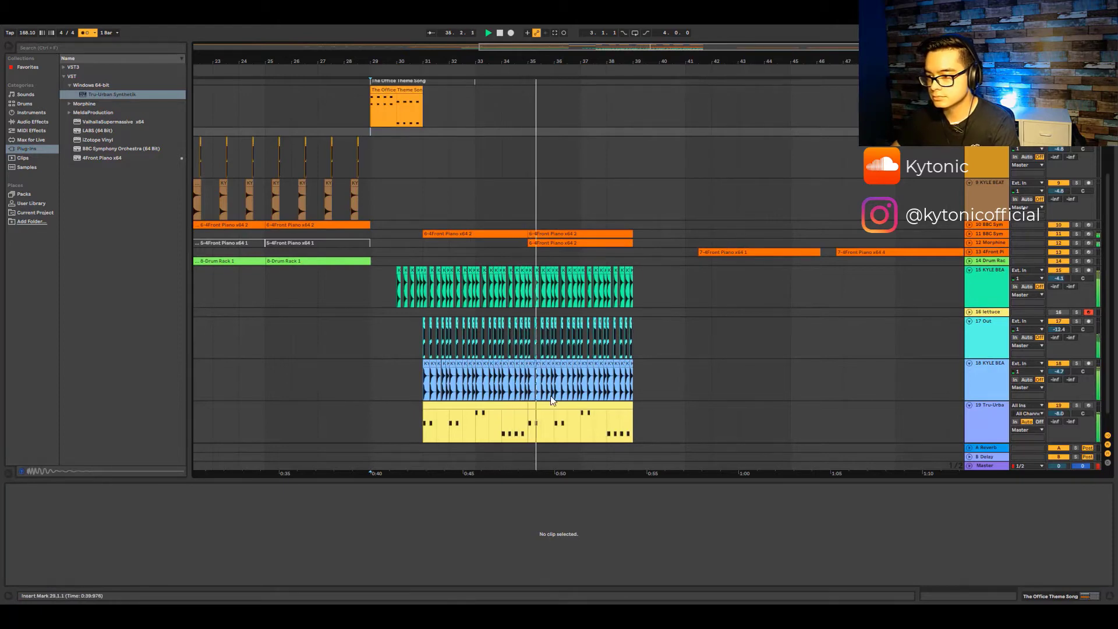
- Open the 4Front Piano melody clip at bar 41 and play the arrangement from there
{"action": "left_click", "coordinate": [590, 244]}
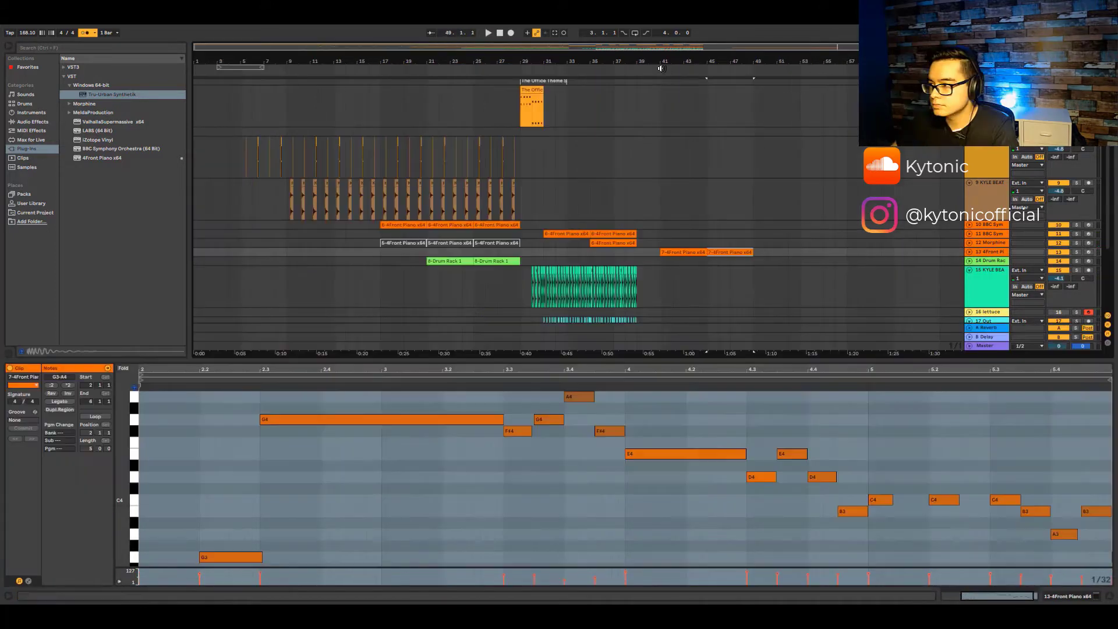
{"action": "left_click", "coordinate": [660, 69]}
{"action": "scroll", "coordinate": [763, 264], "scroll_direction": "up", "scroll_amount": 3}
{"action": "scroll", "coordinate": [664, 269], "scroll_direction": "down", "scroll_amount": 4}
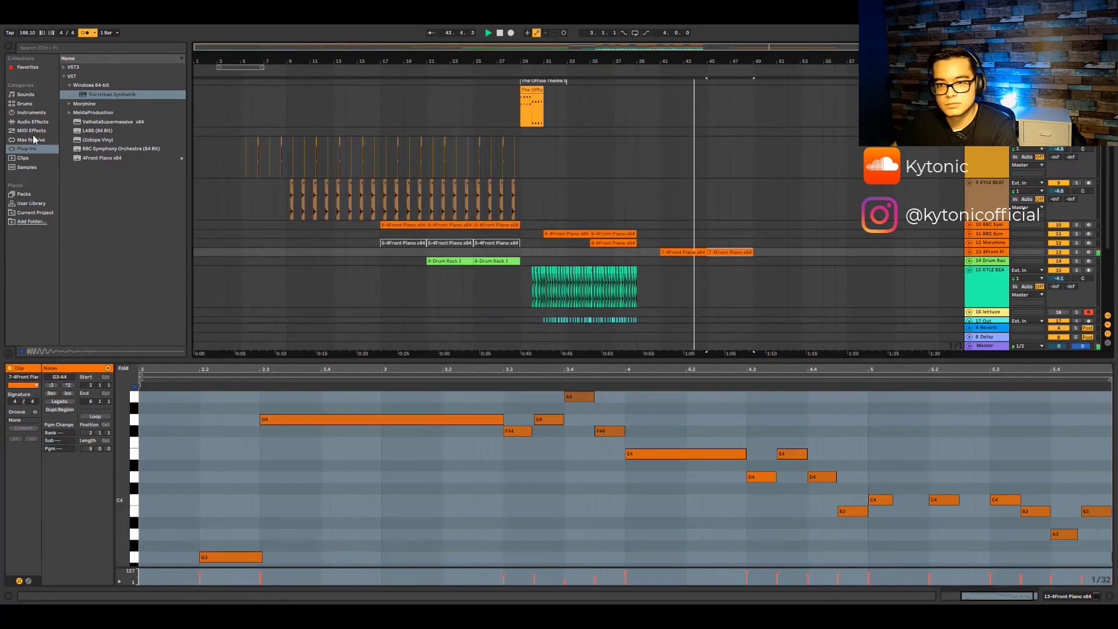
- Replace the piano on the bar 41 melody track with the Arp Poly Lead synth lead sound and listen to it
{"action": "left_click", "coordinate": [25, 94]}
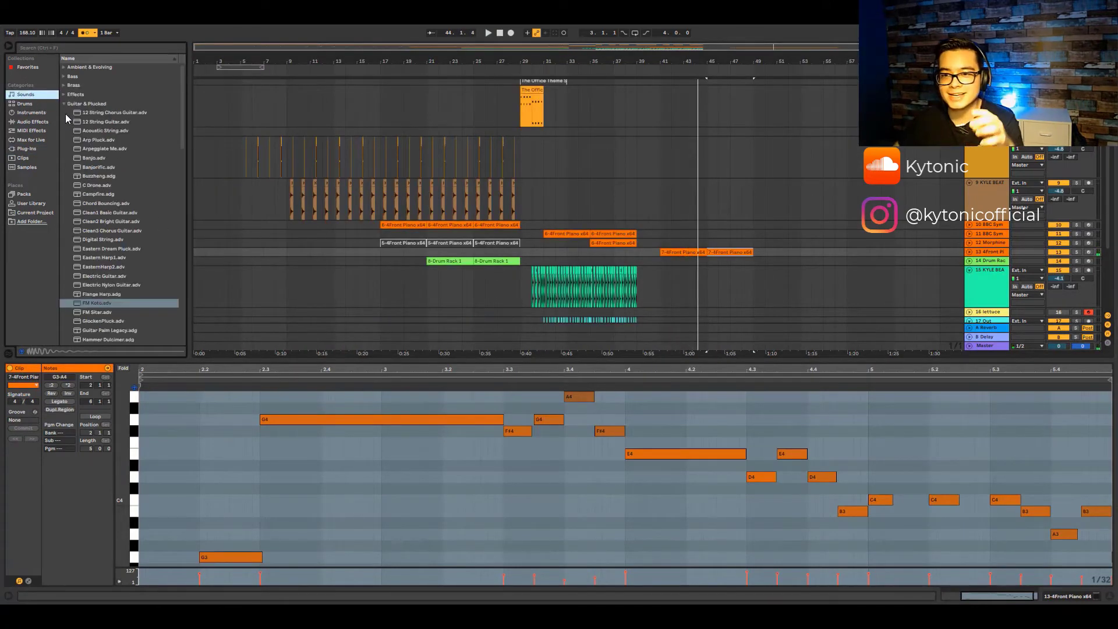
{"action": "left_click", "coordinate": [63, 104]}
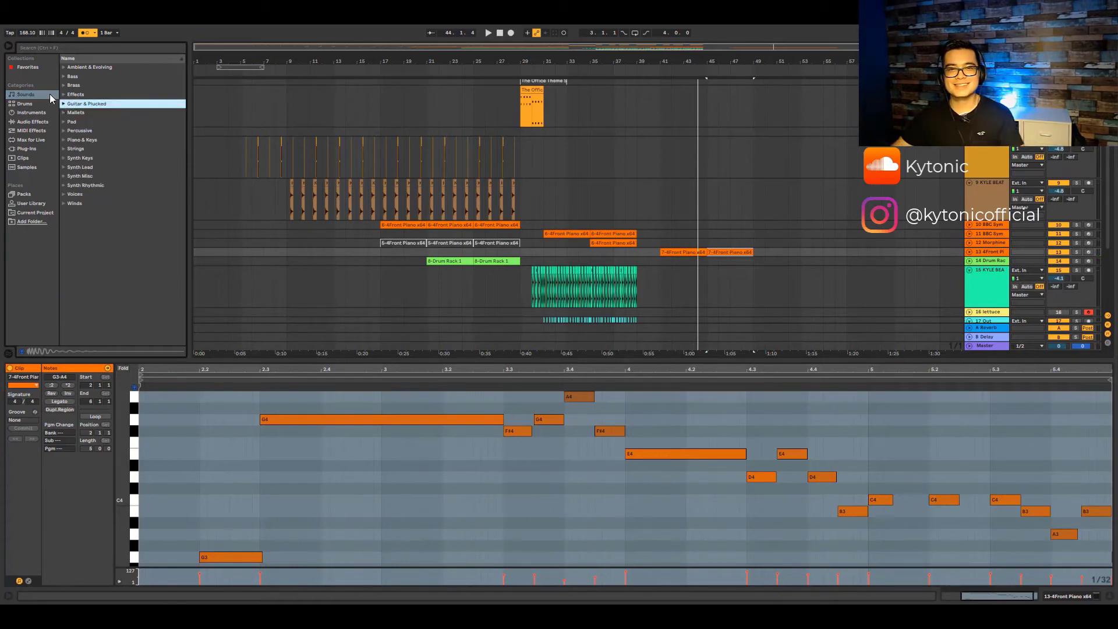
{"action": "left_click", "coordinate": [64, 158]}
{"action": "left_click", "coordinate": [83, 168]}
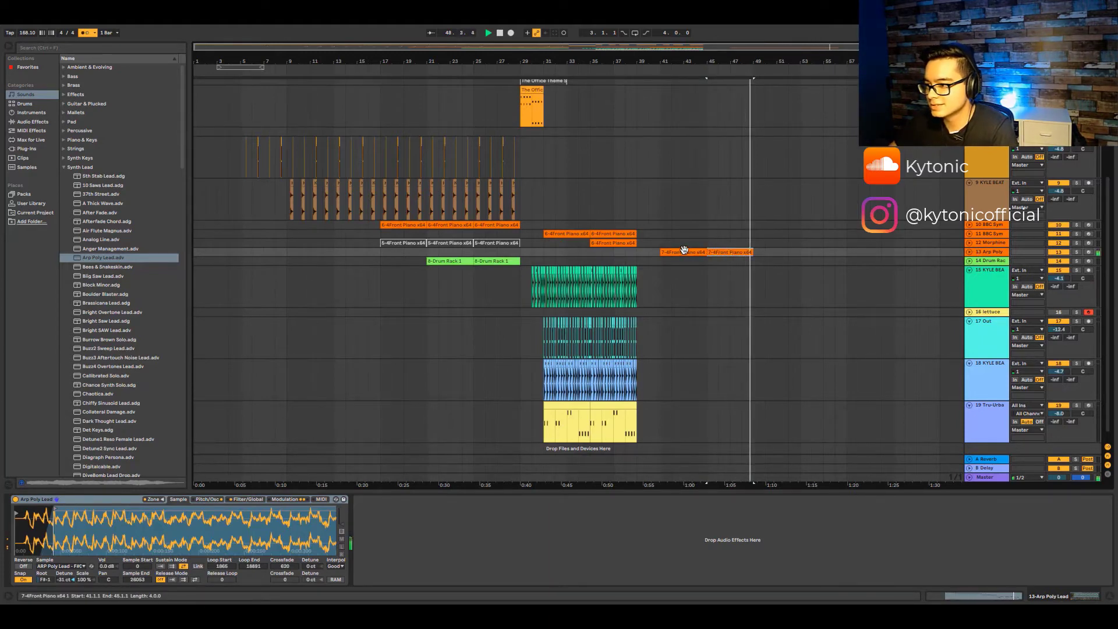
{"action": "key", "text": "space"}
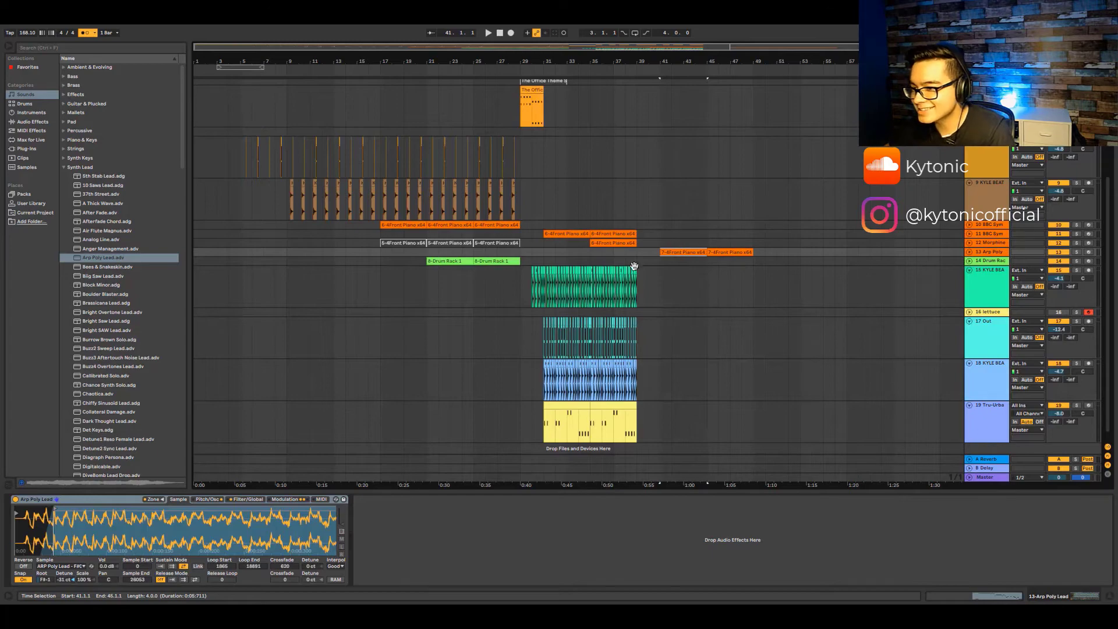
- Load the slip snare and another ANDROMEDA sample onto empty pads of the Drum Rack track
{"action": "left_click", "coordinate": [670, 267]}
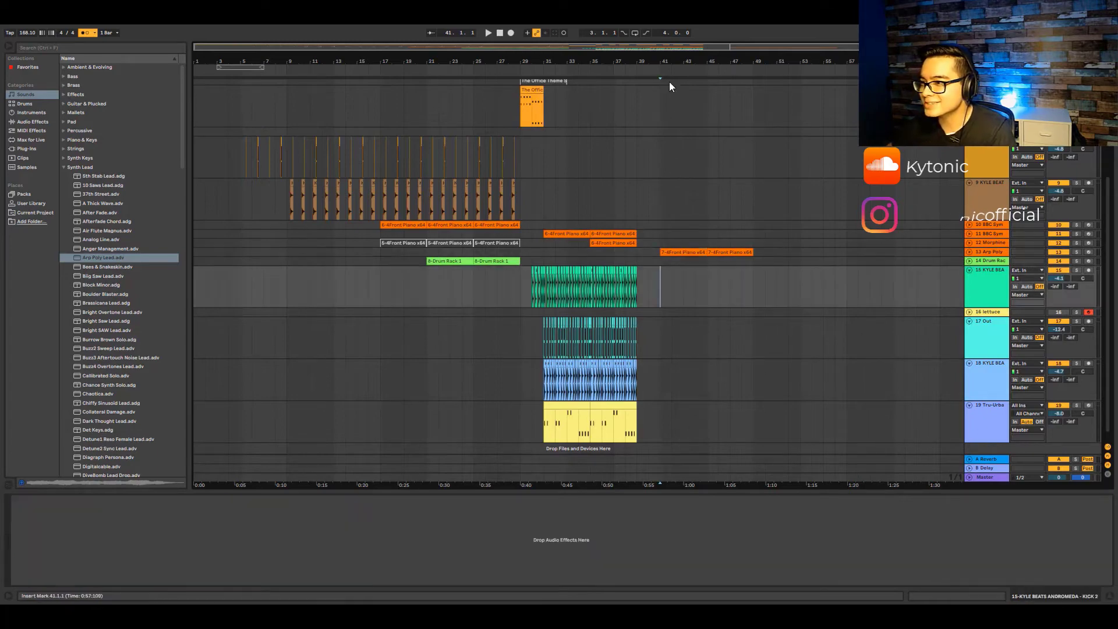
{"action": "left_click", "coordinate": [994, 260]}
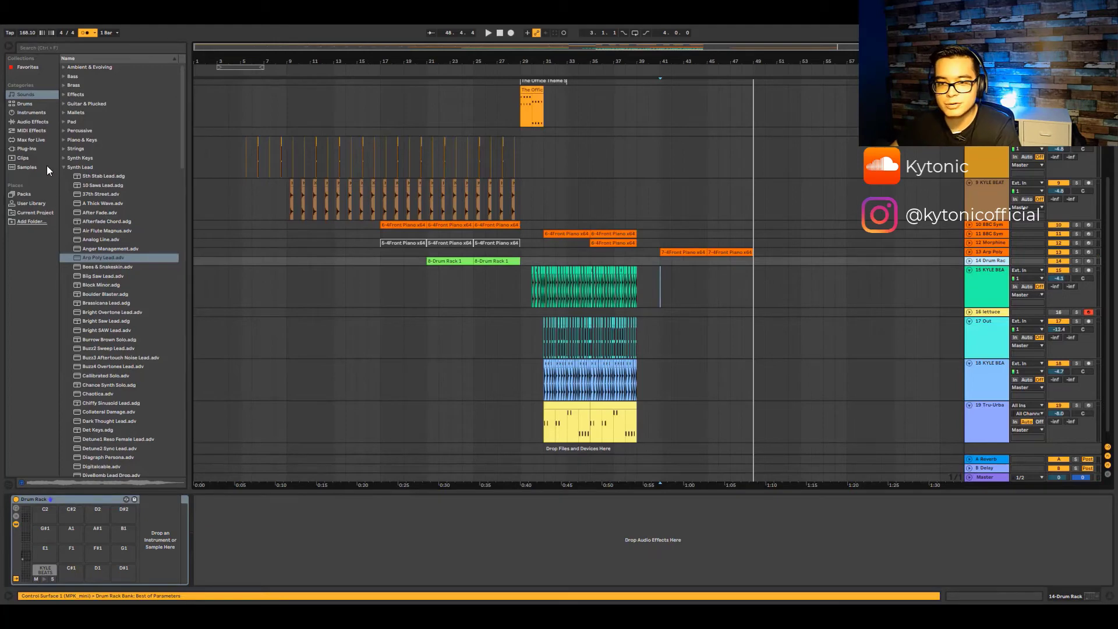
{"action": "left_click", "coordinate": [30, 203]}
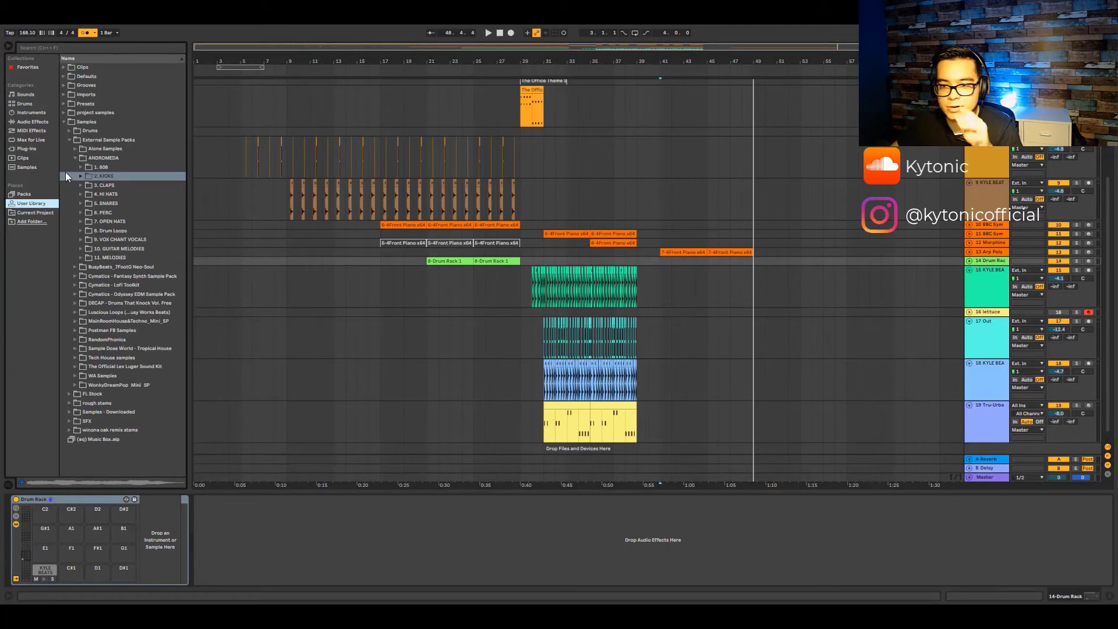
{"action": "left_click", "coordinate": [87, 186]}
{"action": "left_click", "coordinate": [80, 186]}
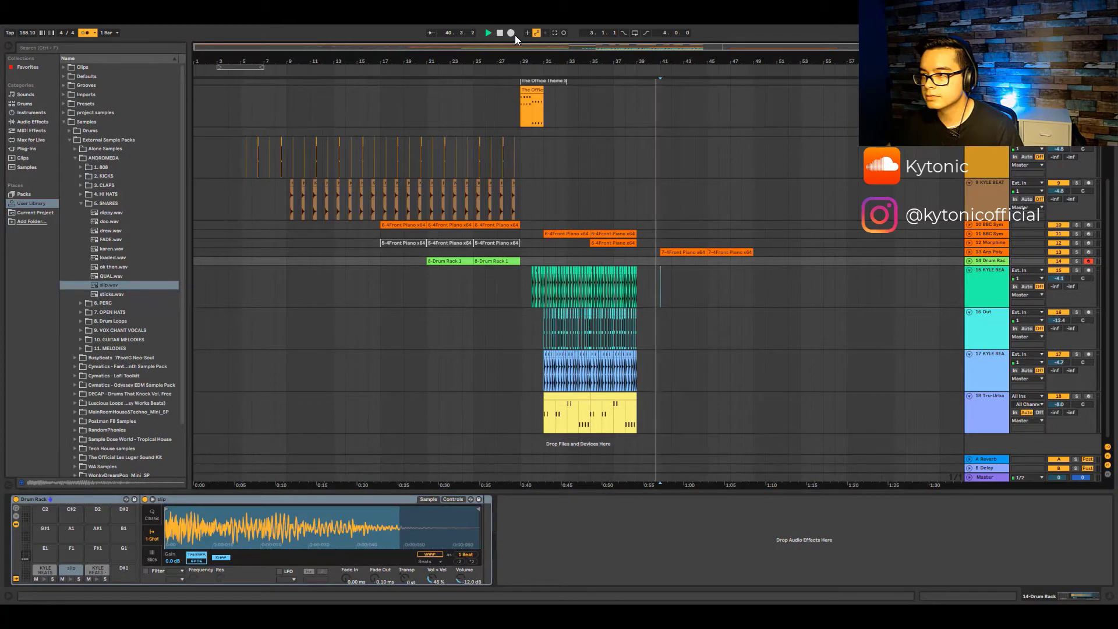
- Record a kick and snare pattern on the Drum Rack track under the melody from bar 41 to bar 49
{"action": "left_click", "coordinate": [513, 34]}
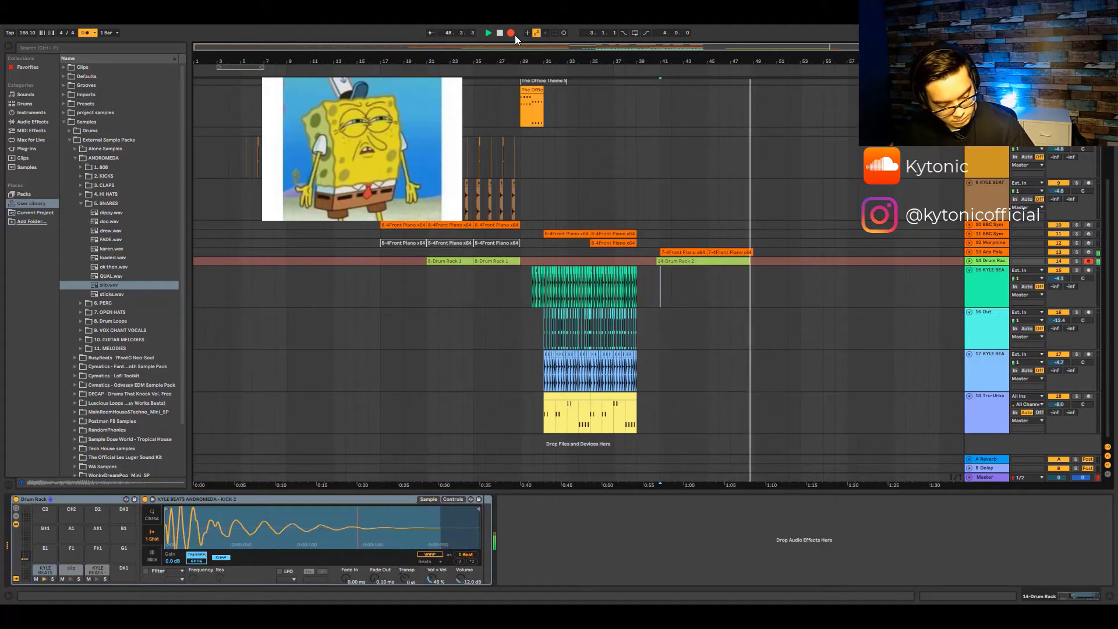
{"action": "key", "text": "space"}
{"action": "left_click", "coordinate": [722, 261]}
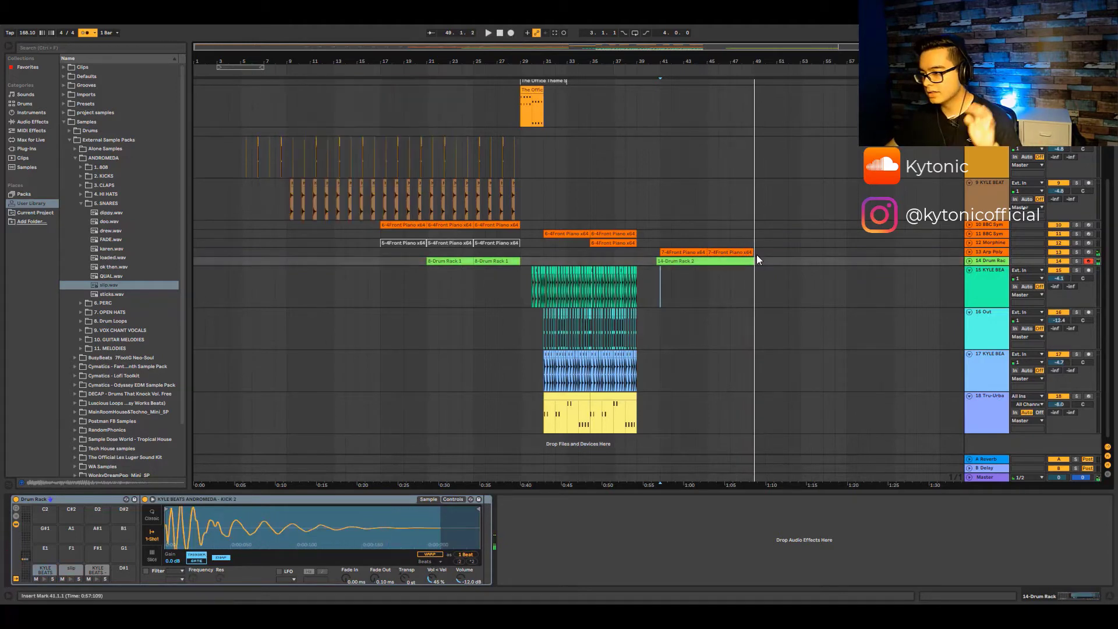
- Open the recorded Drum Rack clip, select all its notes to align them to the grid, and play the pattern
{"action": "double_click", "coordinate": [721, 262]}
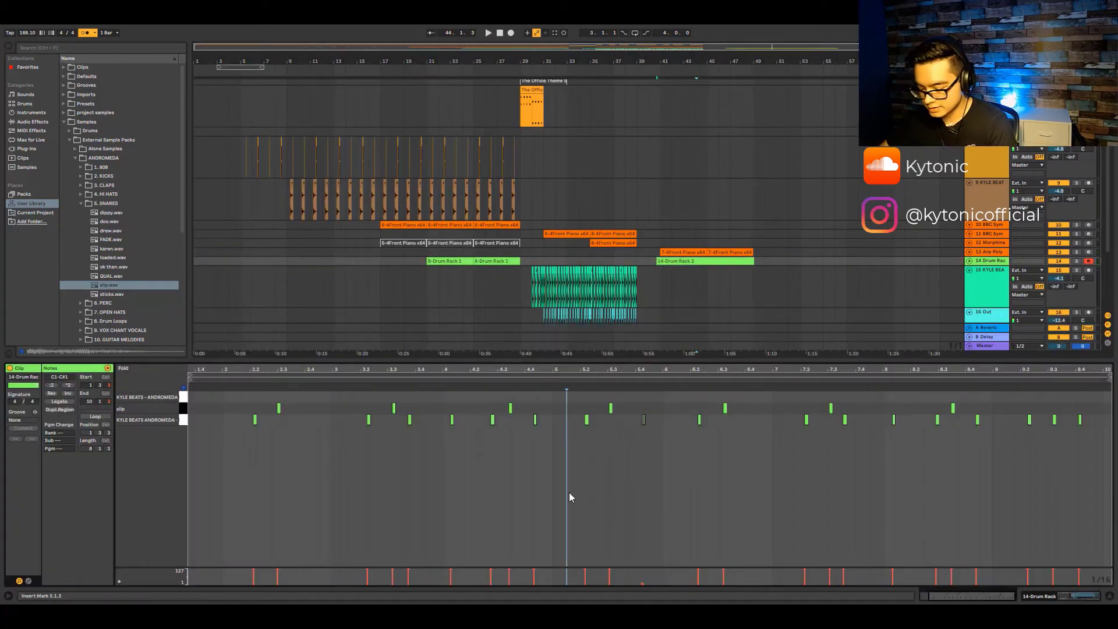
{"action": "key", "text": "ctrl+a"}
{"action": "key", "text": "space"}
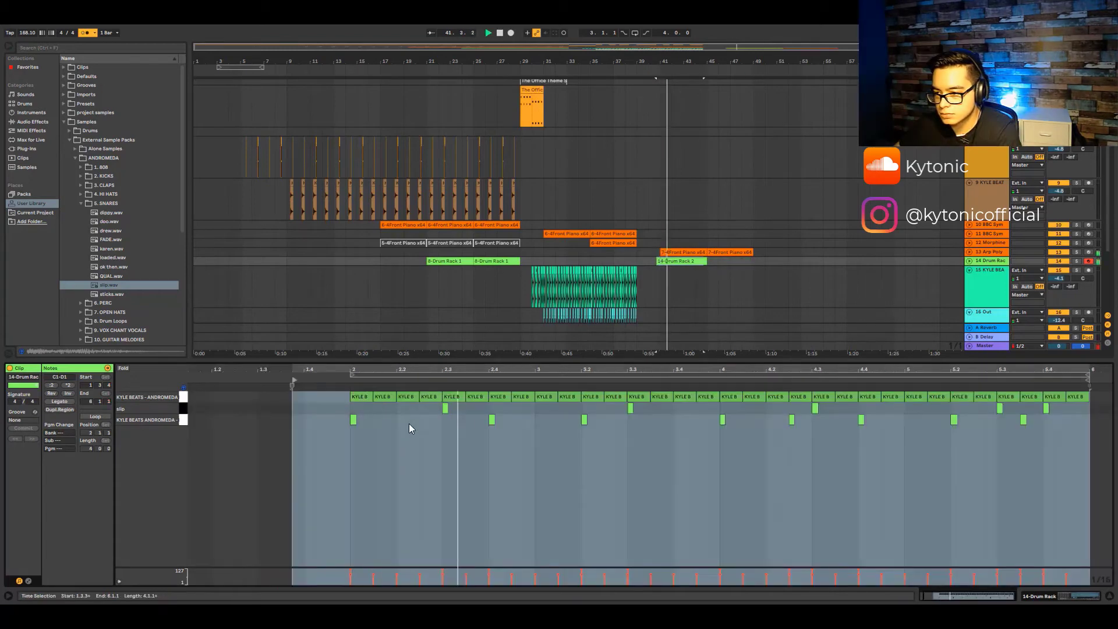
- Select the first kick note of the drum clip and listen to the pattern
{"action": "left_click", "coordinate": [353, 419]}
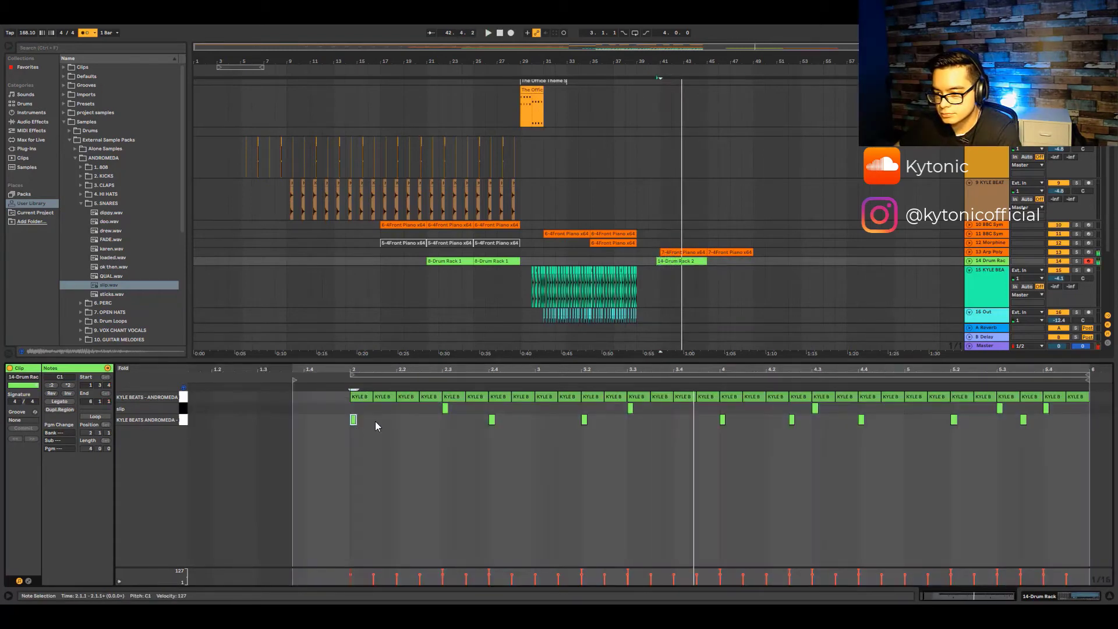
{"action": "key", "text": "space"}
{"action": "key", "text": "space"}
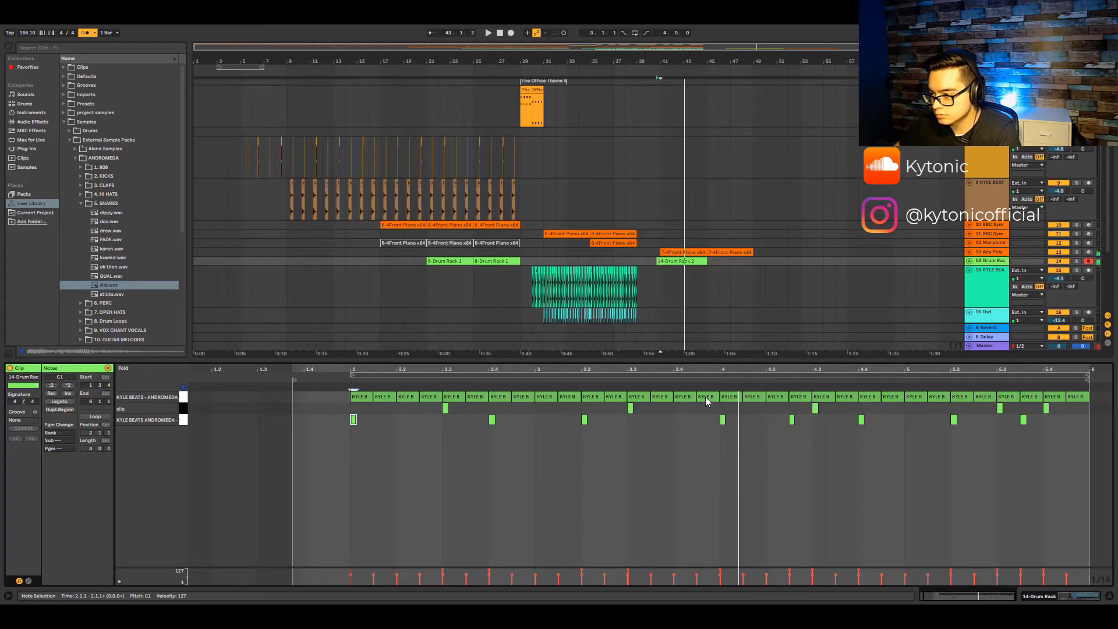
- Add a 1/32-note hi-hat roll at the start of bar 4 in the drum clip
{"action": "left_click", "coordinate": [757, 399]}
{"action": "scroll", "coordinate": [763, 408], "scroll_direction": "up", "scroll_amount": 3}
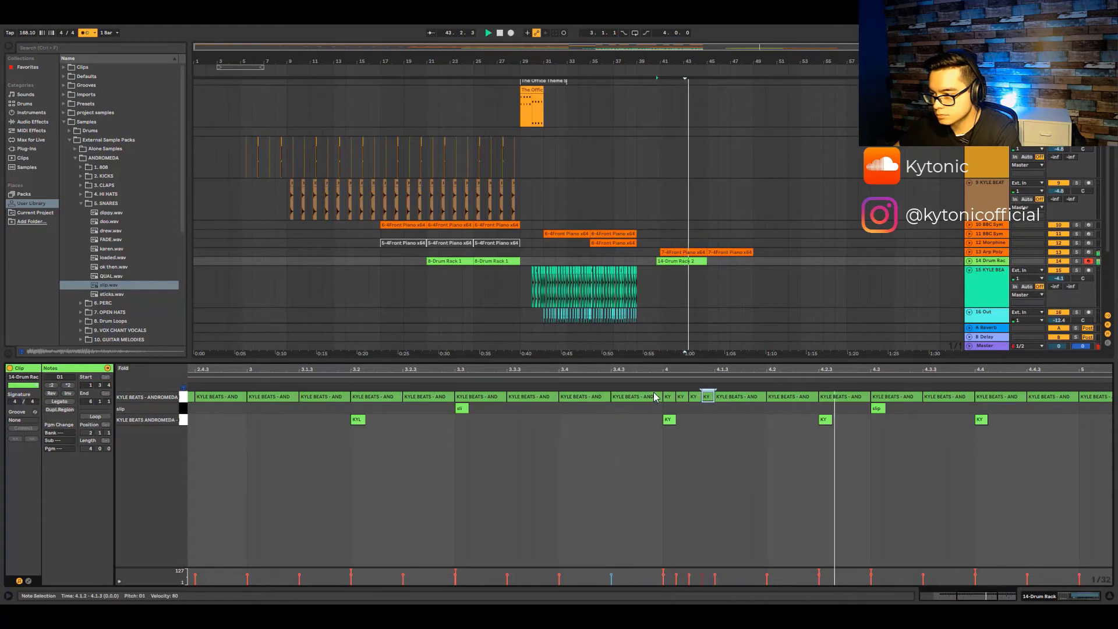
{"action": "scroll", "coordinate": [638, 407], "scroll_direction": "down", "scroll_amount": 3}
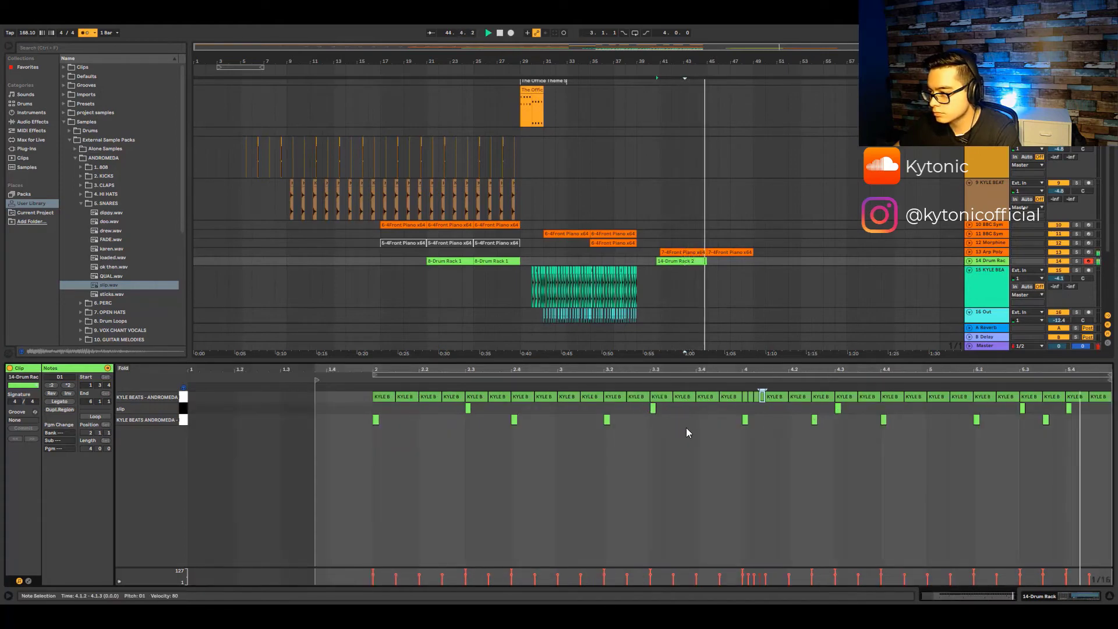
- Trim the start of the new Drum Rack clip to bar 41 and play it together with the melody
{"action": "scroll", "coordinate": [685, 326], "scroll_direction": "up", "scroll_amount": 3}
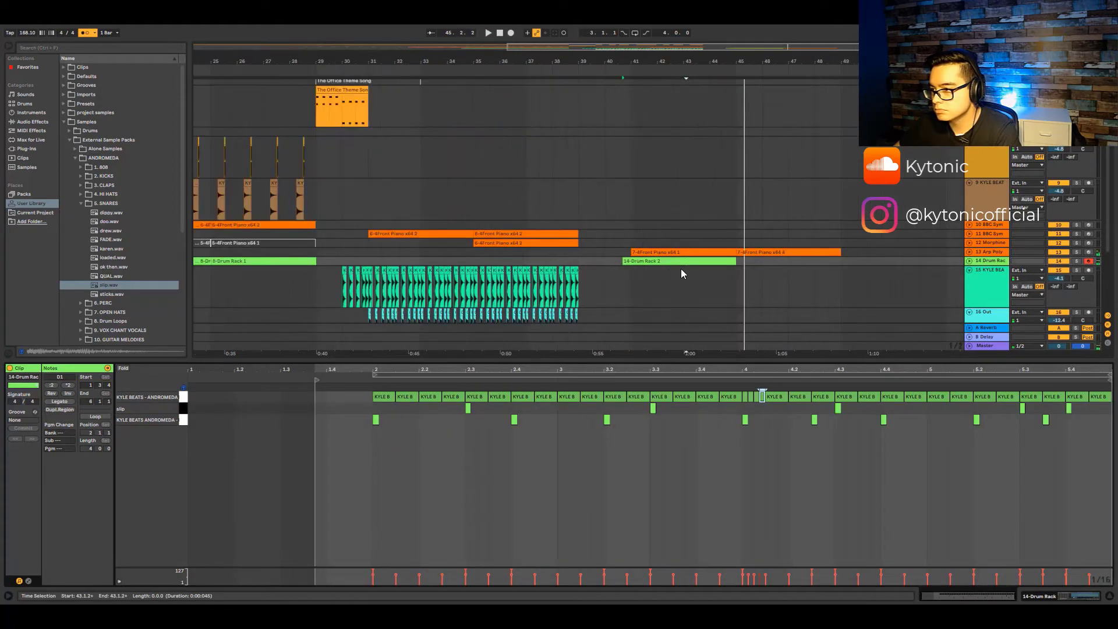
{"action": "scroll", "coordinate": [627, 263], "scroll_direction": "up", "scroll_amount": 3}
{"action": "left_click", "coordinate": [641, 262]}
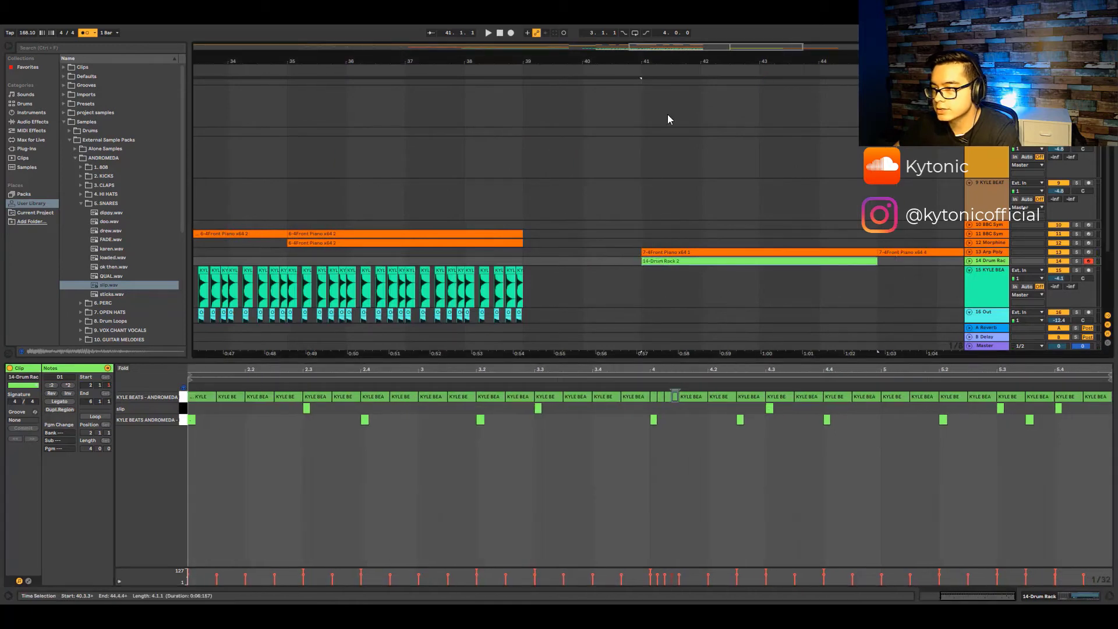
{"action": "left_click", "coordinate": [640, 73]}
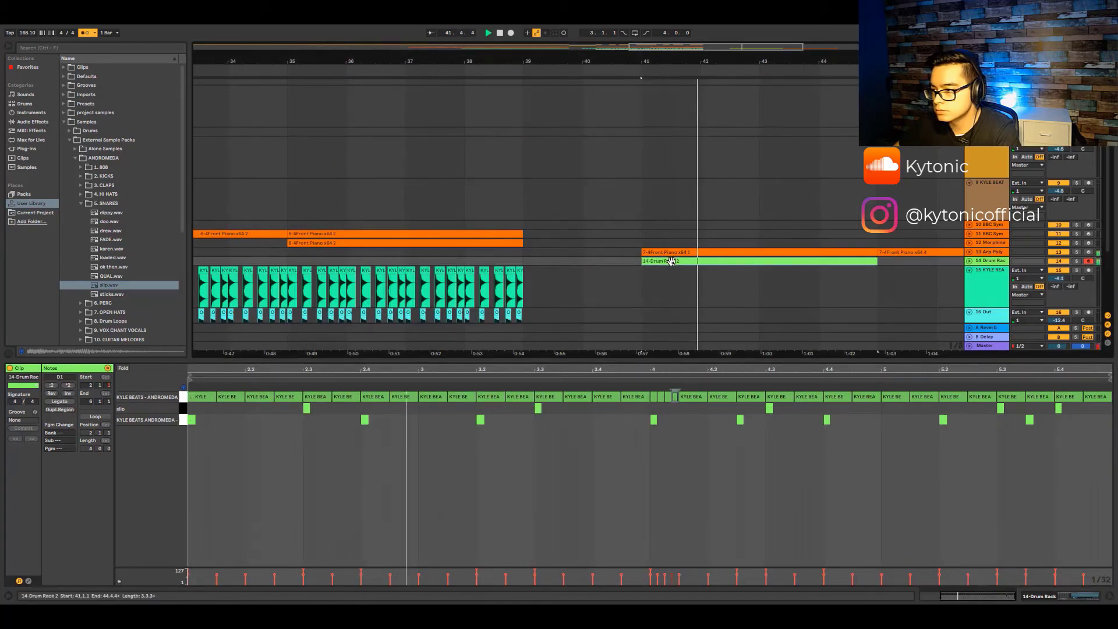
{"action": "scroll", "coordinate": [540, 417], "scroll_direction": "down", "scroll_amount": 3}
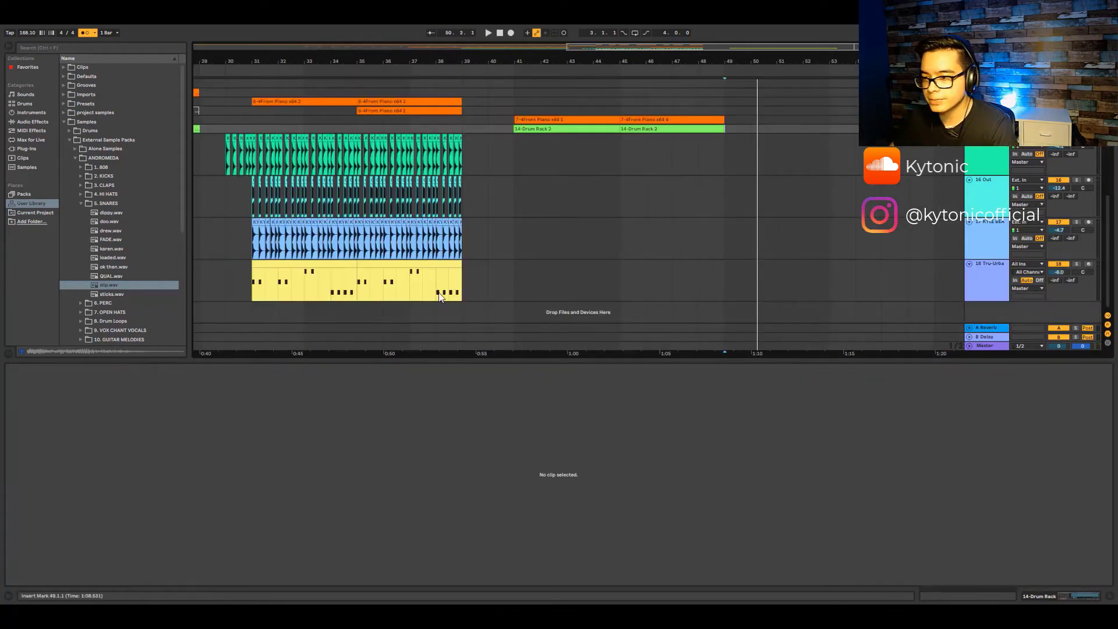
- Duplicate the last Tru-Urban Synthetik 808 clip and move the copy to bar 41
{"action": "left_click", "coordinate": [424, 271]}
{"action": "key", "text": "ctrl+d"}
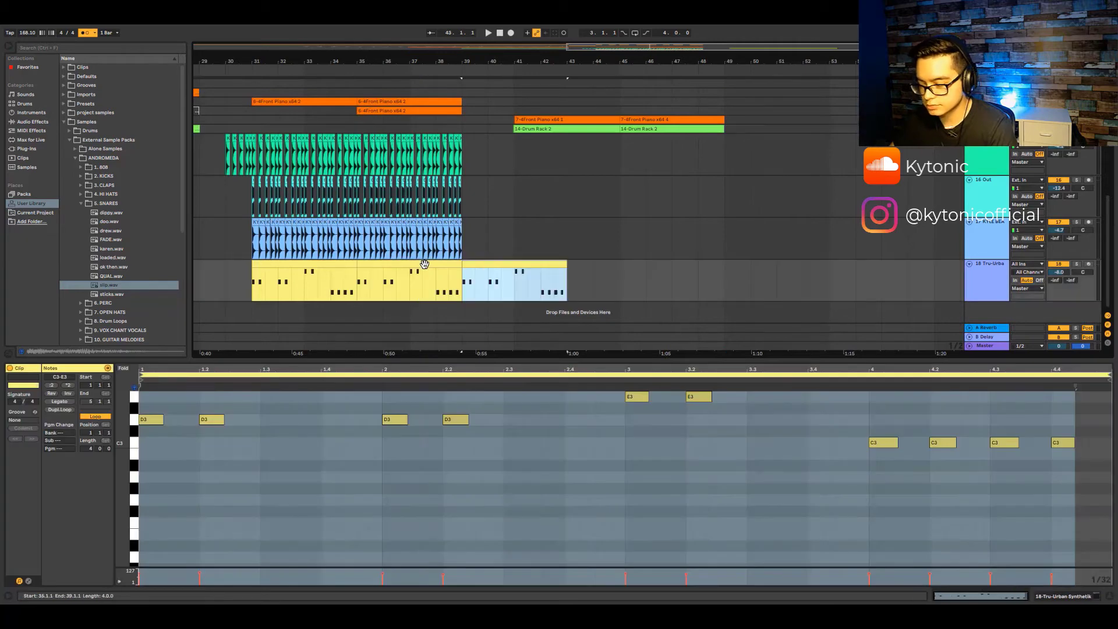
{"action": "left_click_drag", "start_coordinate": [485, 266], "coordinate": [542, 264]}
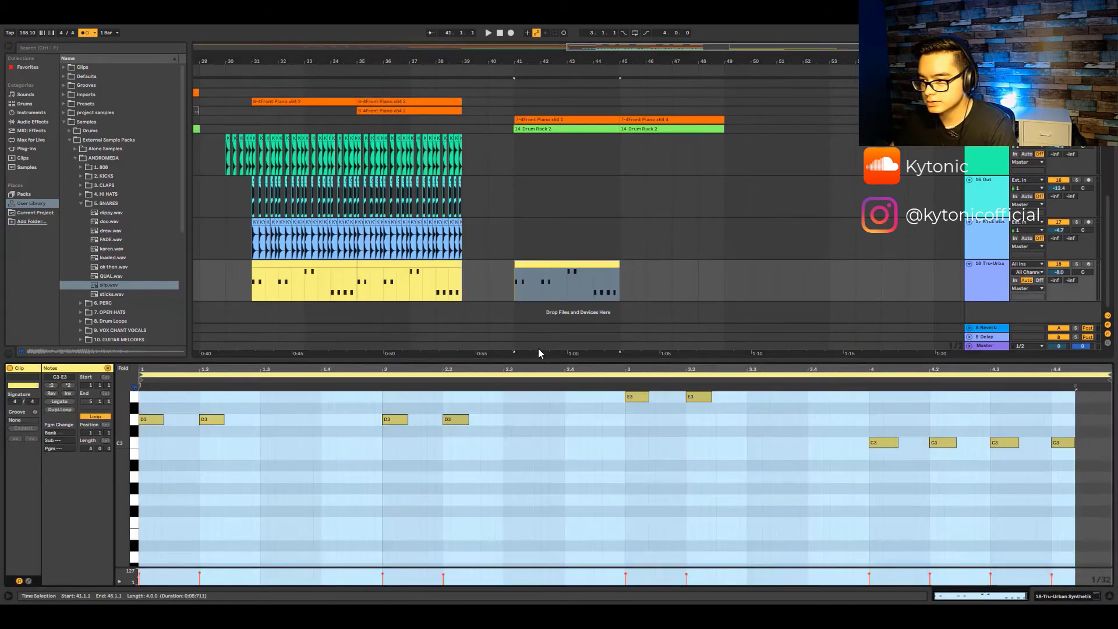
- Rework the 808 clip at bar 41 into sustained notes: G2 at beats 1.2 and 2.2, E3 across bar 3 and C3 across bar 4
{"action": "left_click_drag", "start_coordinate": [533, 336], "coordinate": [534, 292]}
{"action": "left_click", "coordinate": [233, 396]}
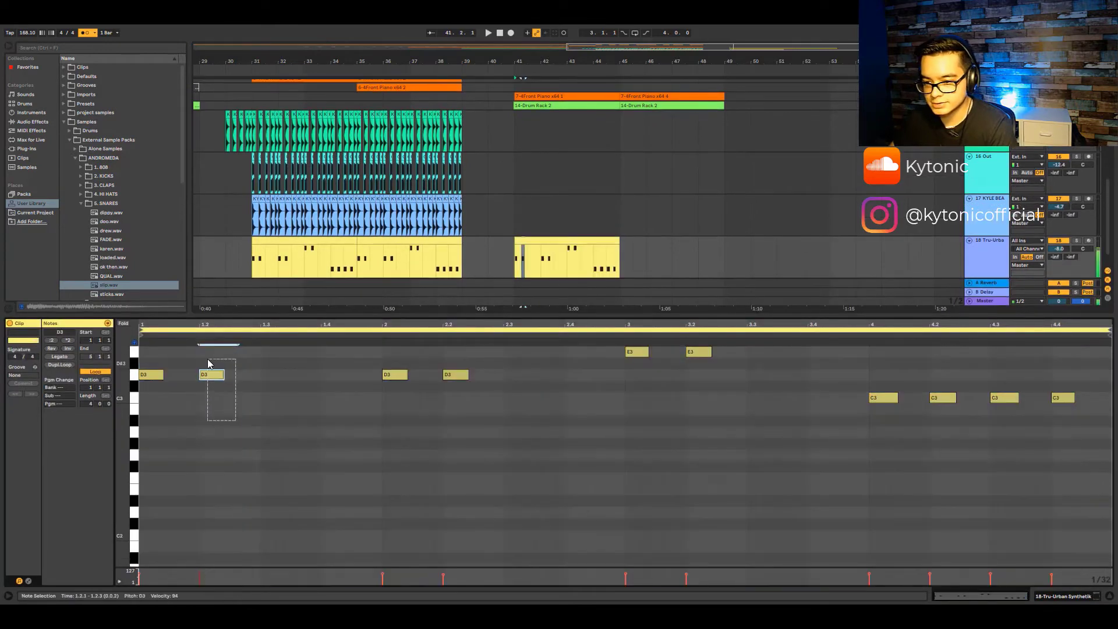
{"action": "key", "text": "Delete"}
{"action": "left_click_drag", "start_coordinate": [549, 404], "coordinate": [141, 354]}
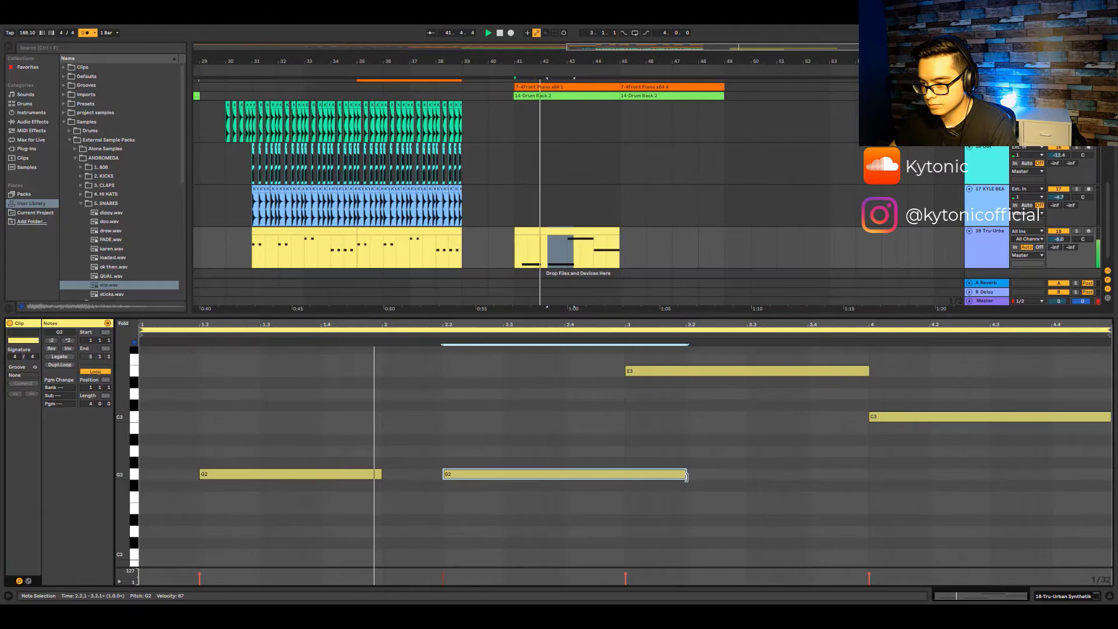
- Shorten the second G2 to end at 2.4 and the E3 to end at 3.3, and add another short E3 before bar 4
{"action": "left_click_drag", "start_coordinate": [686, 477], "coordinate": [561, 495]}
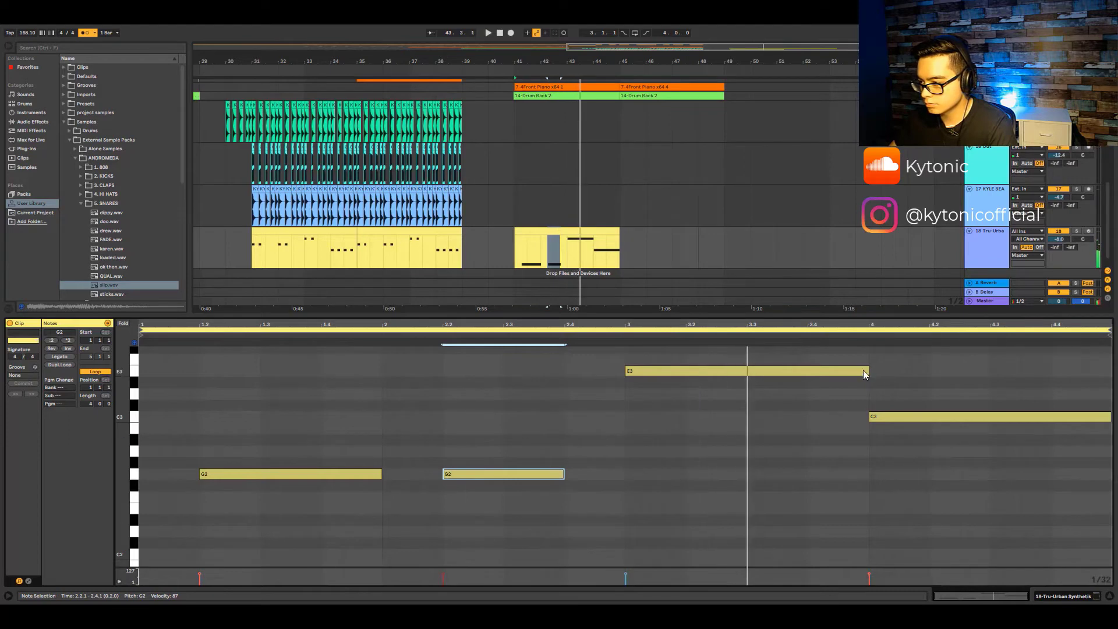
{"action": "left_click_drag", "start_coordinate": [864, 374], "coordinate": [748, 392]}
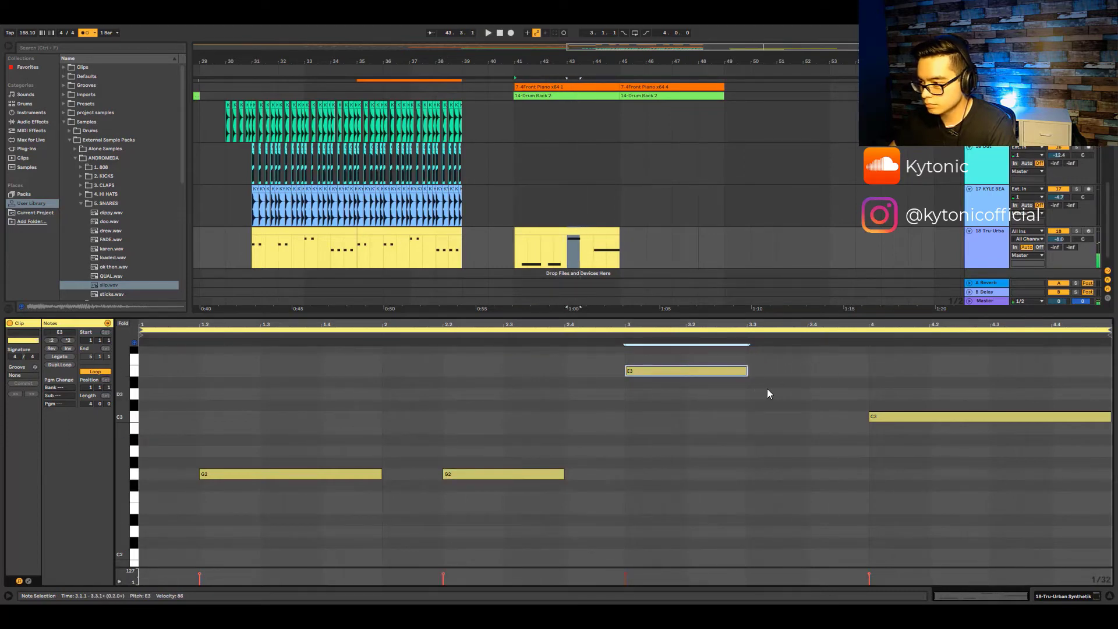
{"action": "double_click", "coordinate": [839, 372]}
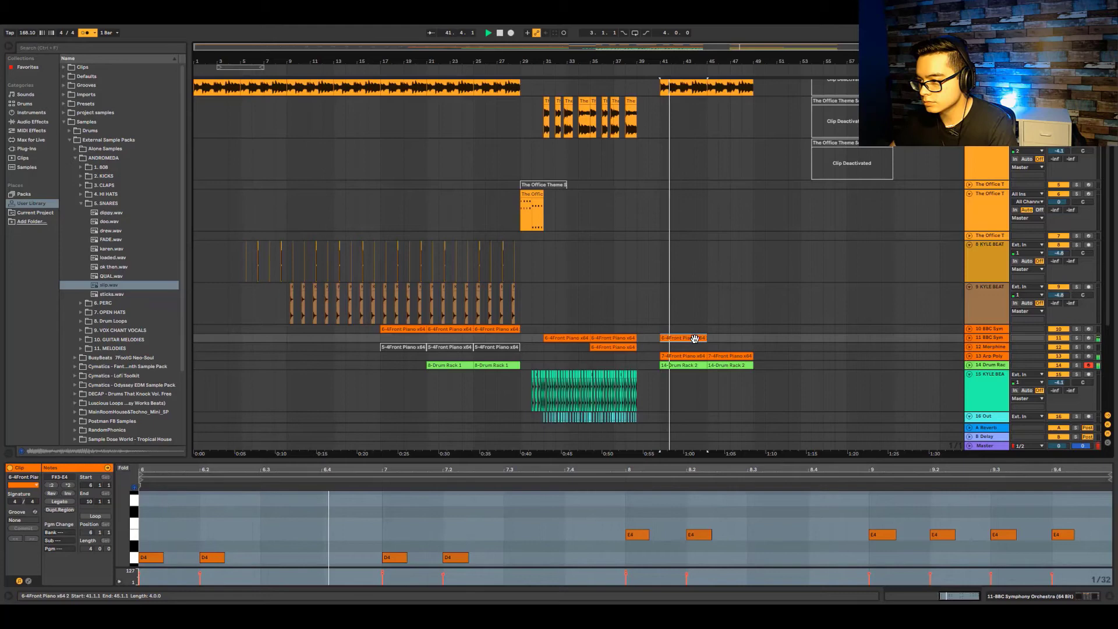
- Repeat the BBC Symphony piano clip from bar 41 at bar 45, and copy the Morphine track's bar 35 clip to bar 41
{"action": "key", "text": "ctrl+d"}
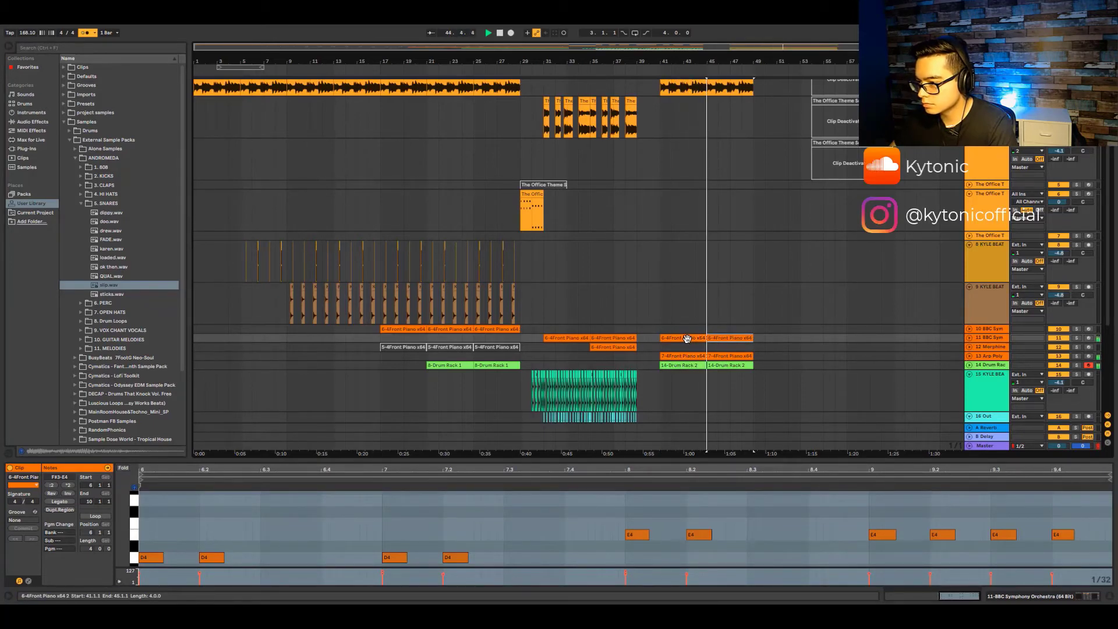
{"action": "left_click", "coordinate": [620, 347]}
{"action": "key", "text": "ctrl+d"}
{"action": "left_click_drag", "start_coordinate": [654, 348], "coordinate": [679, 348]}
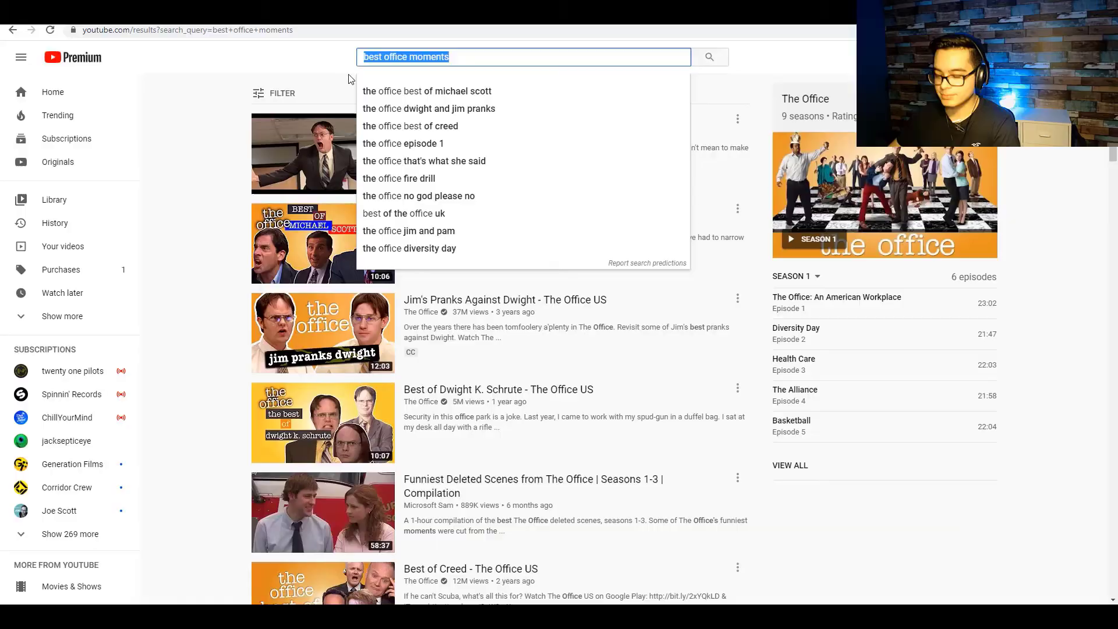
- Switch to YouTube and search for "best office moments toby"
{"action": "type", "text": "best office moments tob"}
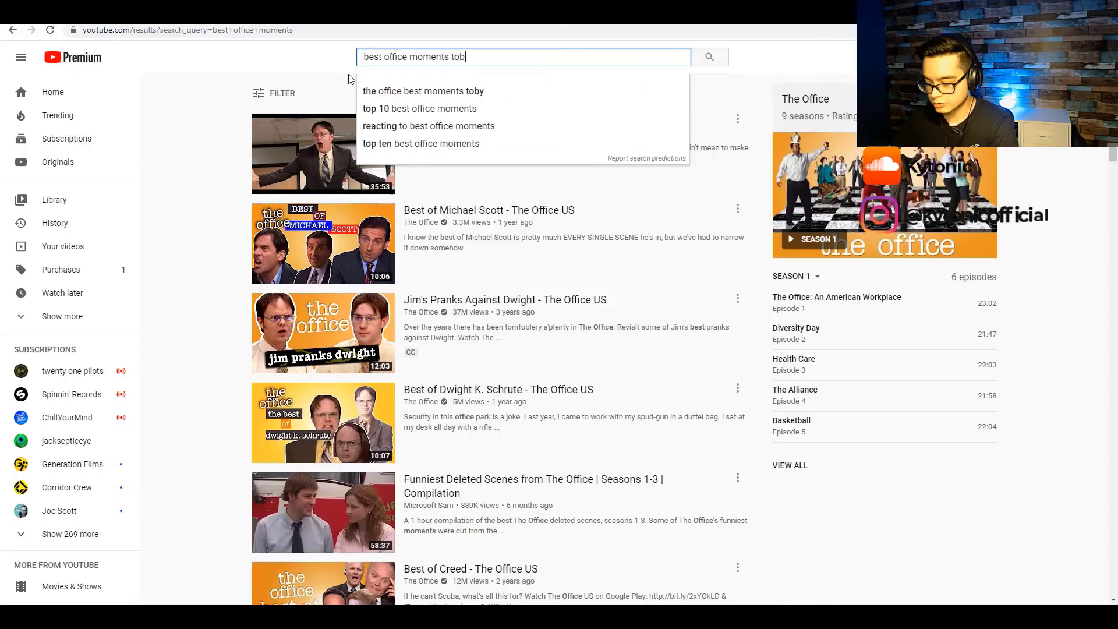
{"action": "type", "text": "y"}
{"action": "key", "text": "Return"}
{"action": "left_click", "coordinate": [419, 120]}
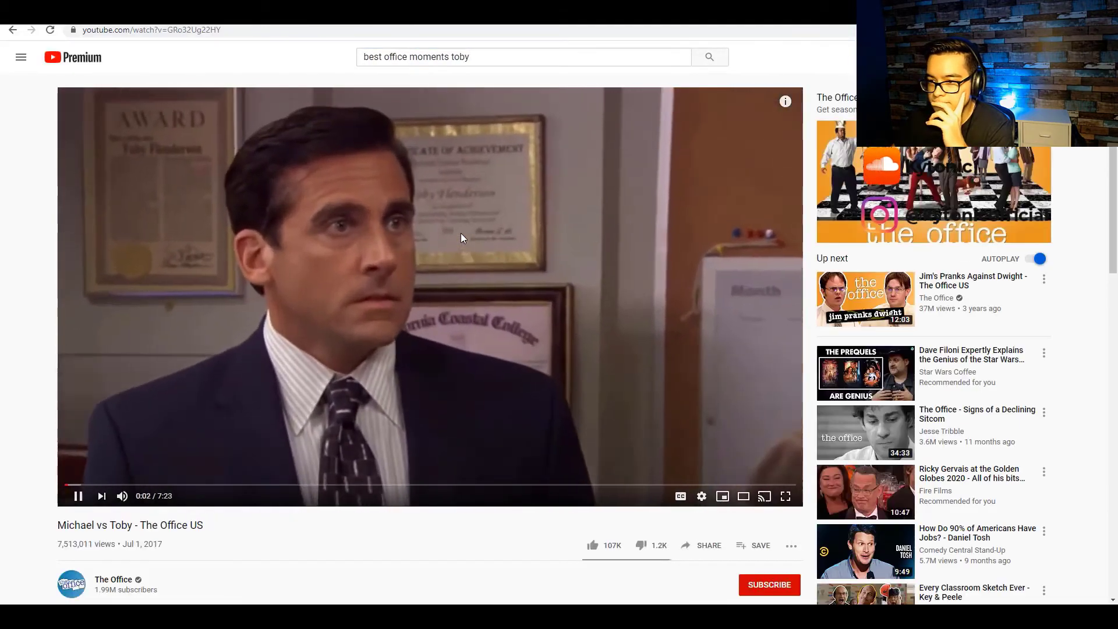
{"action": "left_click", "coordinate": [449, 271]}
{"action": "key", "text": "alt+Left"}
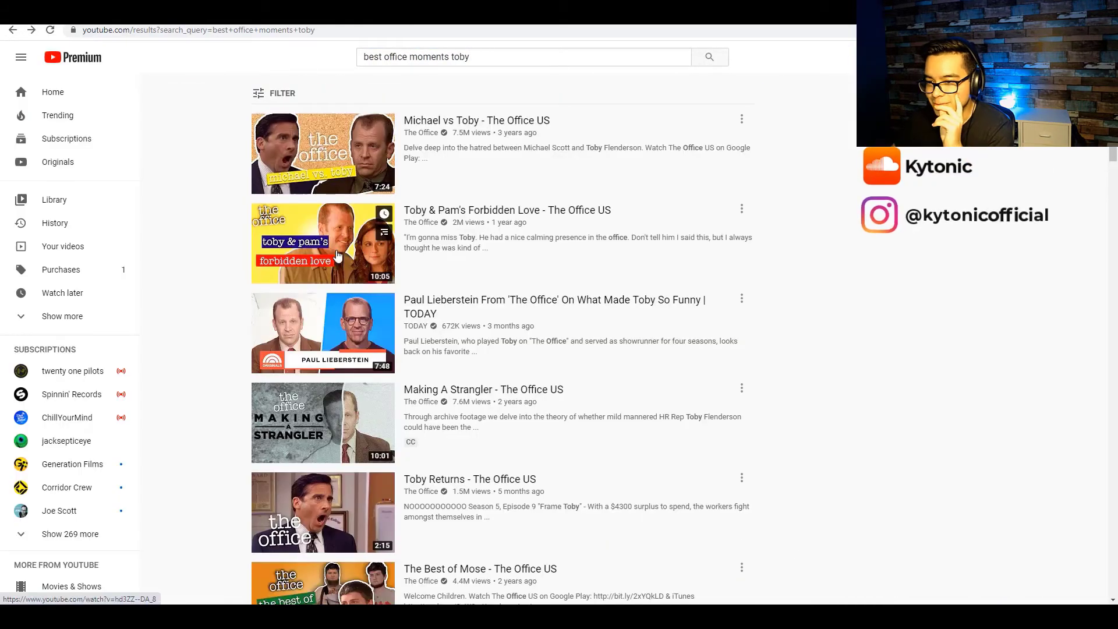
- Open the "Toby Returns - The Office US" video from the search results
{"action": "scroll", "coordinate": [319, 393], "scroll_direction": "down", "scroll_amount": 2}
{"action": "left_click", "coordinate": [319, 393]}
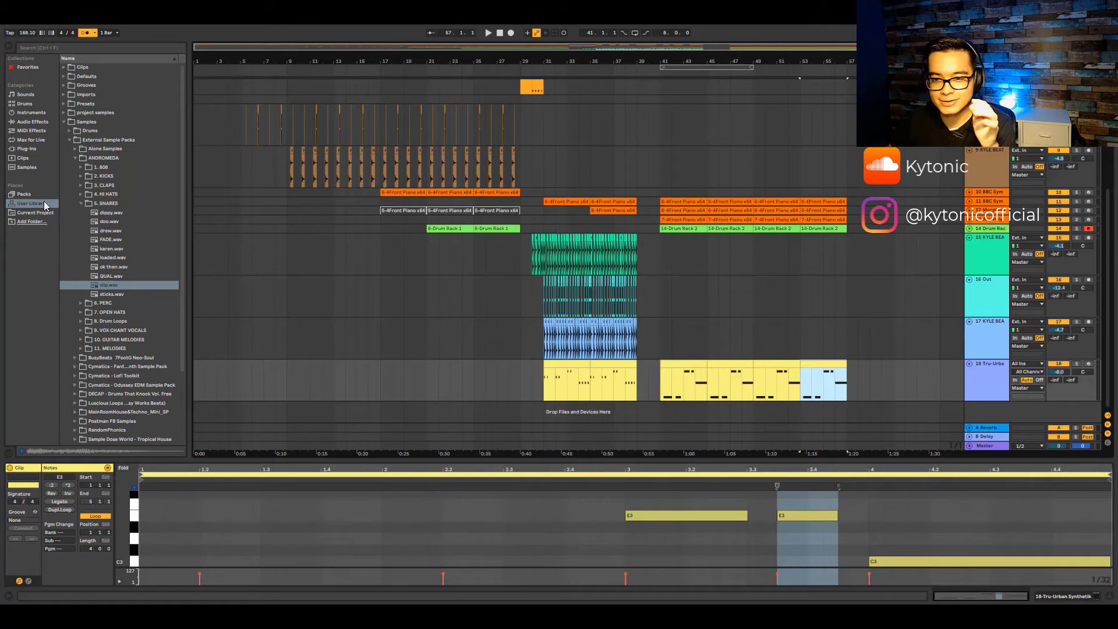
- In Ableton Live, place the imported "Toby Returns - The Office US.mp3" on a new audio track starting at bar 1
{"action": "left_click", "coordinate": [64, 122]}
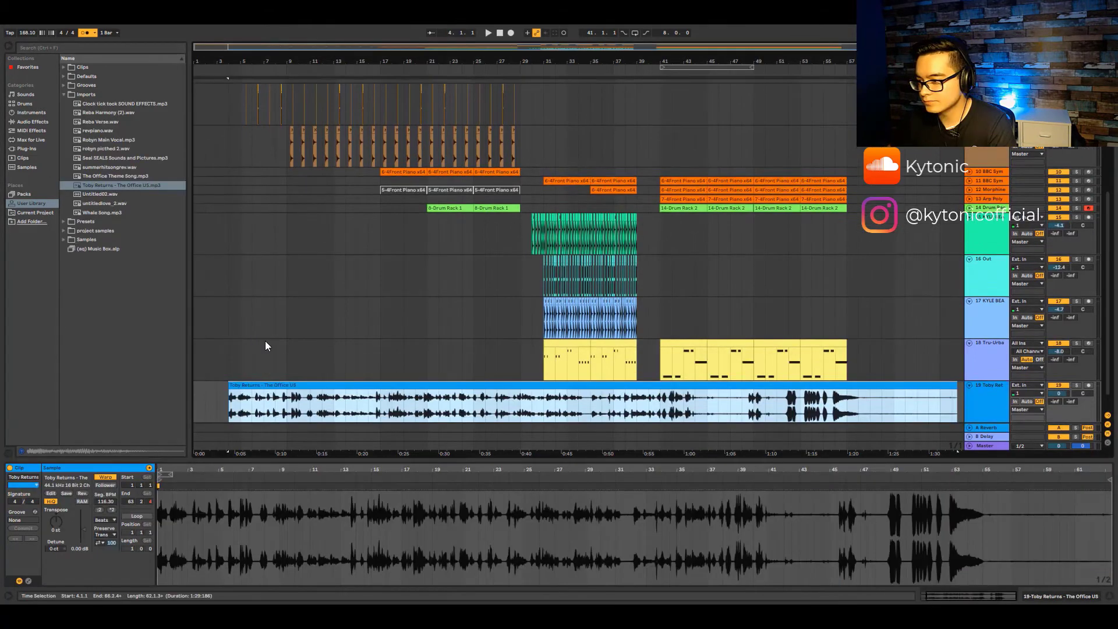
{"action": "scroll", "coordinate": [292, 349], "scroll_direction": "down", "scroll_amount": 2}
{"action": "left_click_drag", "start_coordinate": [274, 372], "coordinate": [239, 372]}
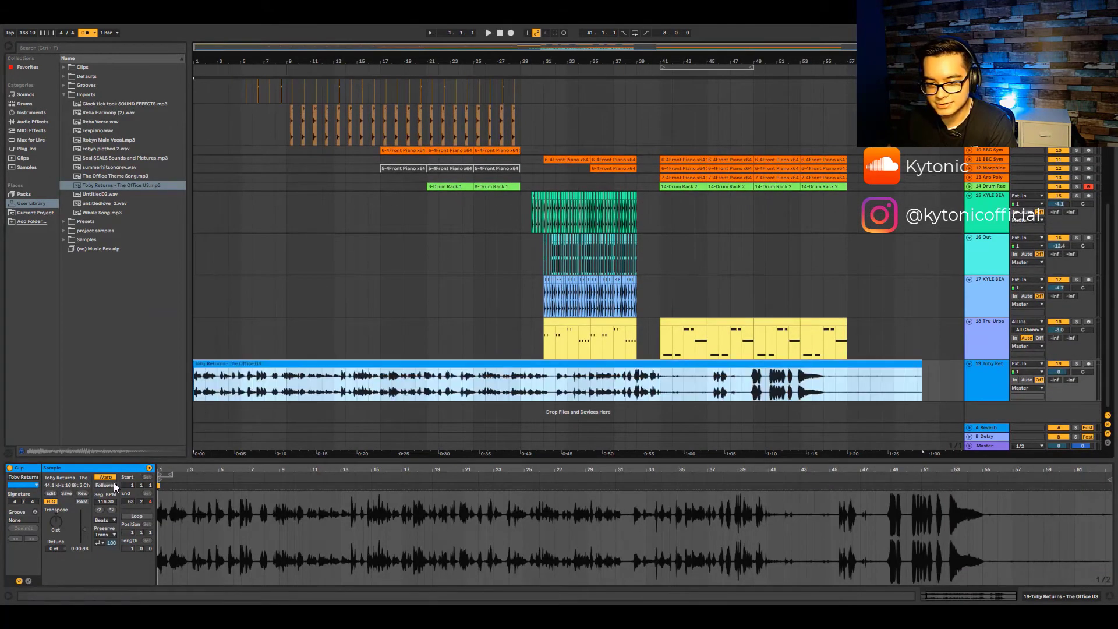
- Turn off warping for the Toby Returns clip and set its warp mode to Complex
{"action": "left_click", "coordinate": [106, 478]}
{"action": "left_click", "coordinate": [106, 520]}
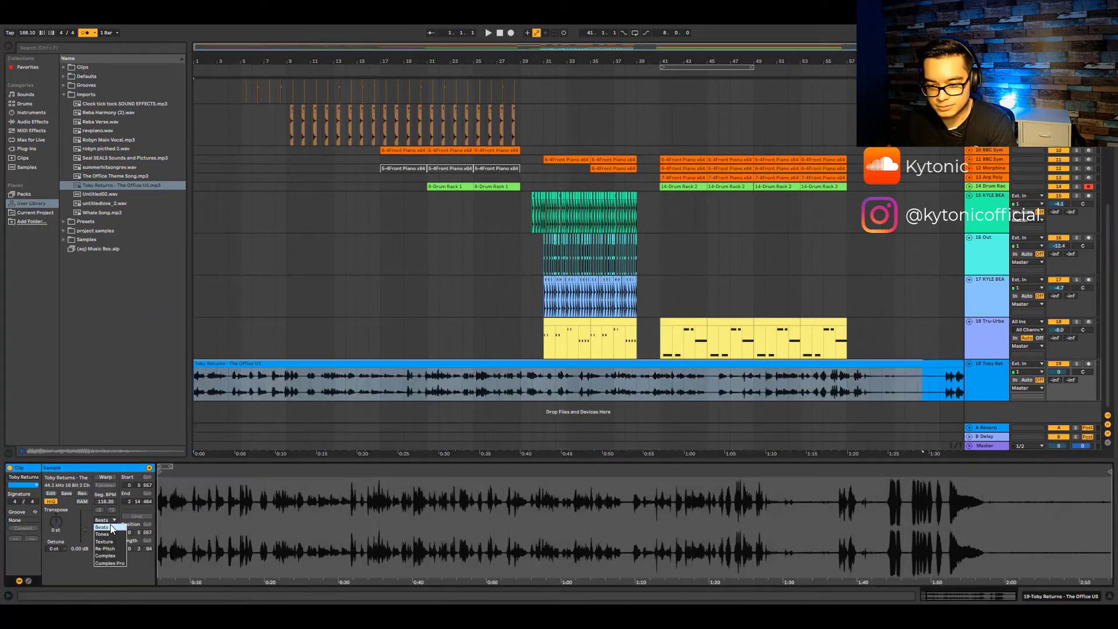
{"action": "left_click", "coordinate": [115, 558]}
- Listen through the Toby Returns clip, cut off its unneeded opening and move the remainder to bar 1
{"action": "key", "text": "space"}
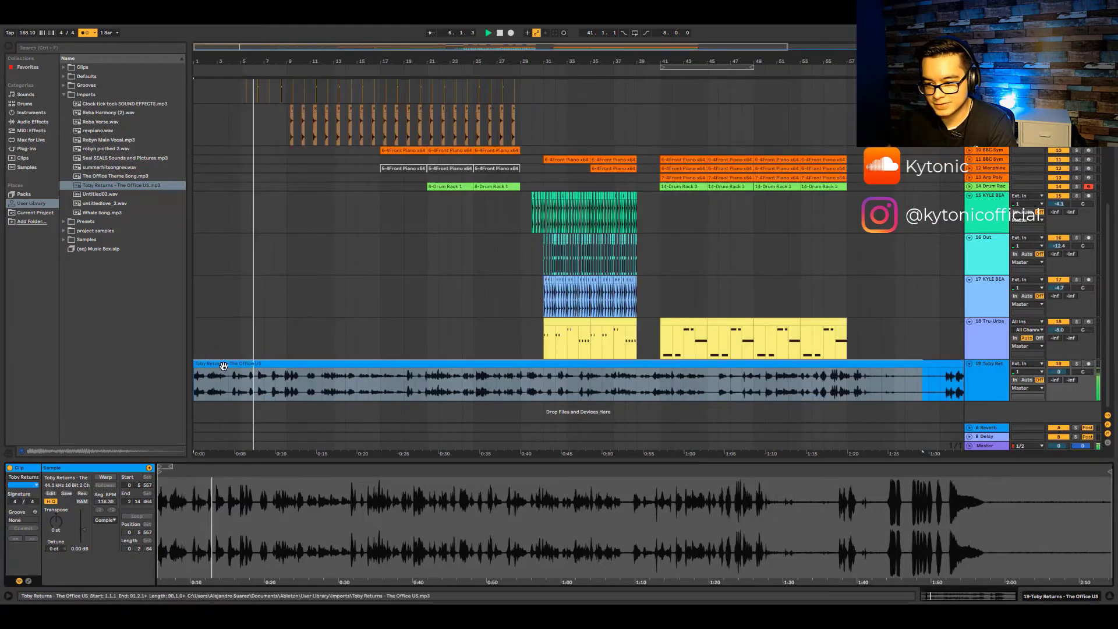
{"action": "key", "text": "space"}
{"action": "left_click", "coordinate": [194, 364]}
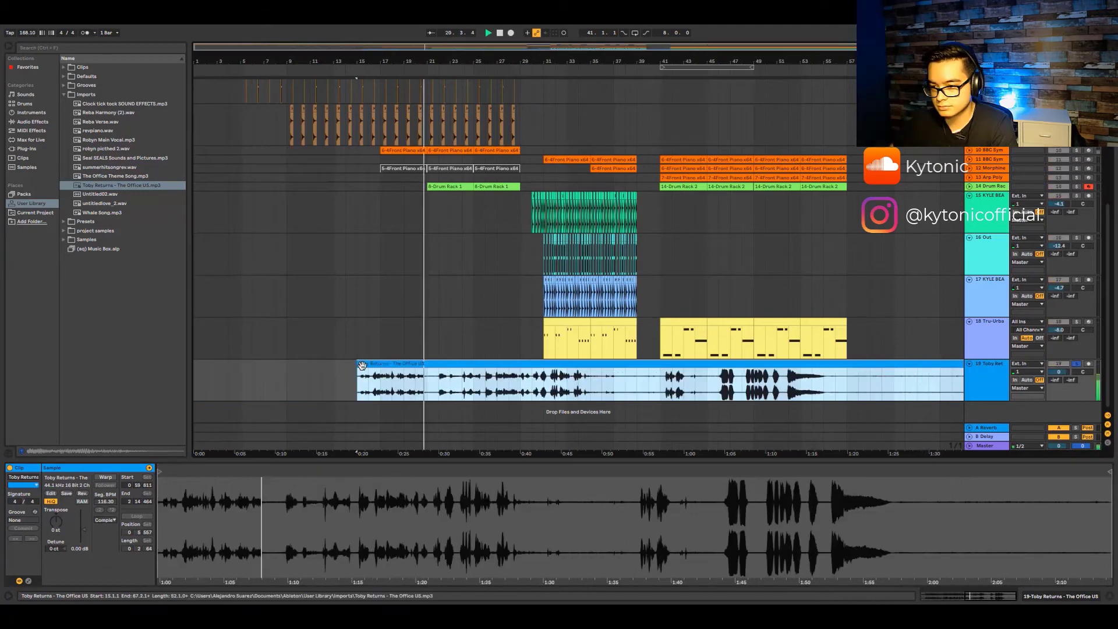
{"action": "left_click_drag", "start_coordinate": [358, 365], "coordinate": [194, 363]}
{"action": "left_click", "coordinate": [1077, 364]}
{"action": "left_click", "coordinate": [579, 398]}
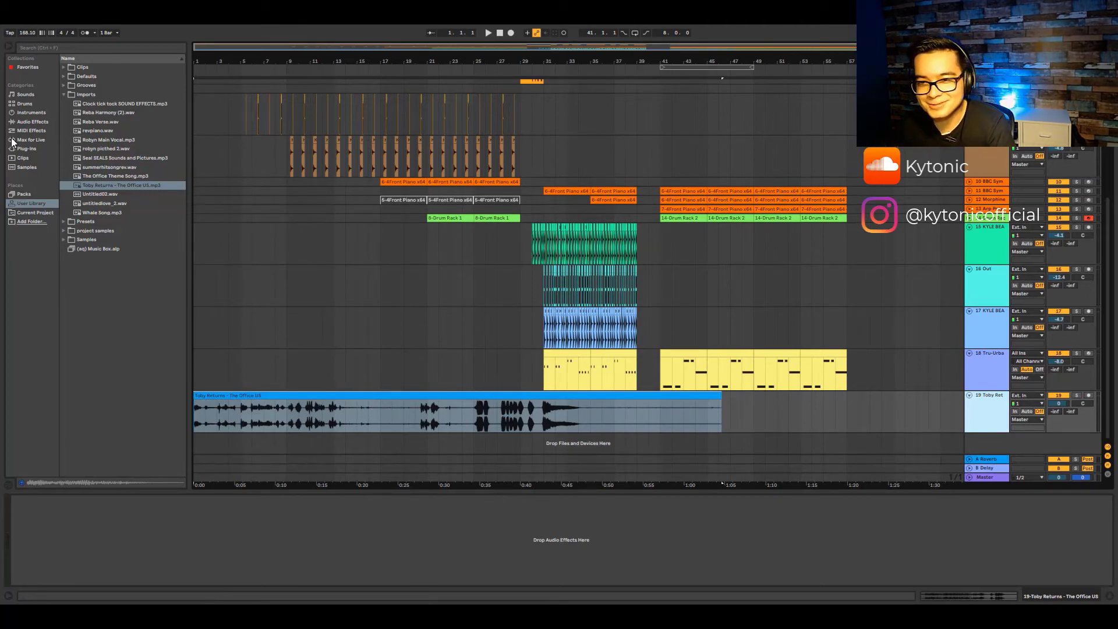
- Build an effect chain on the Toby Returns track with EQ Eight, Chorus and Reverb, raising the EQ's low-cut band during playback
{"action": "left_click", "coordinate": [31, 122]}
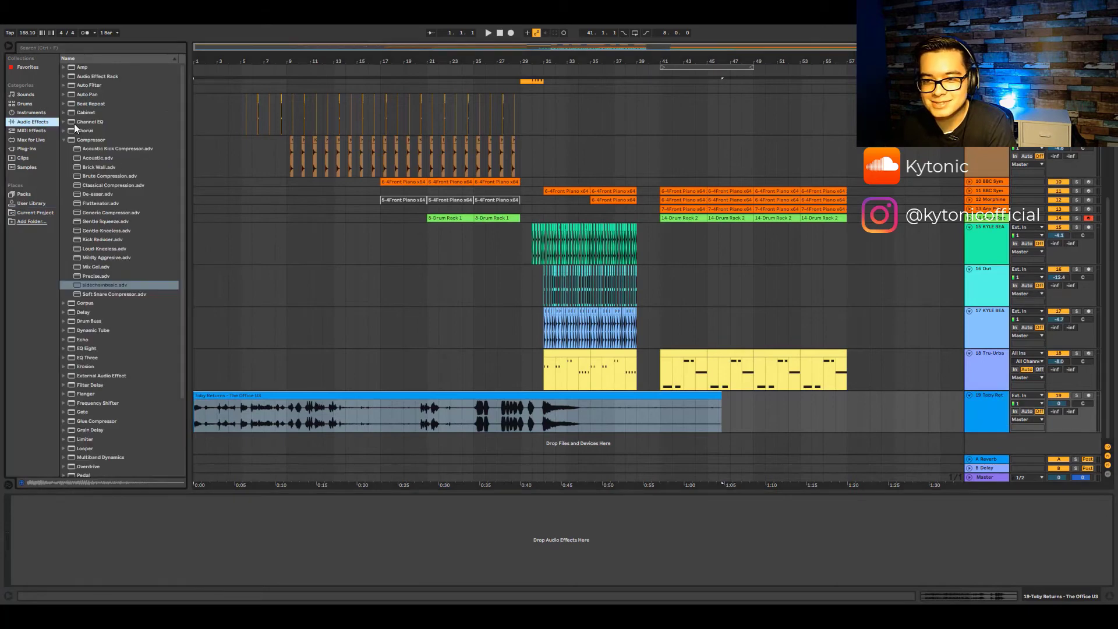
{"action": "left_click", "coordinate": [62, 139]}
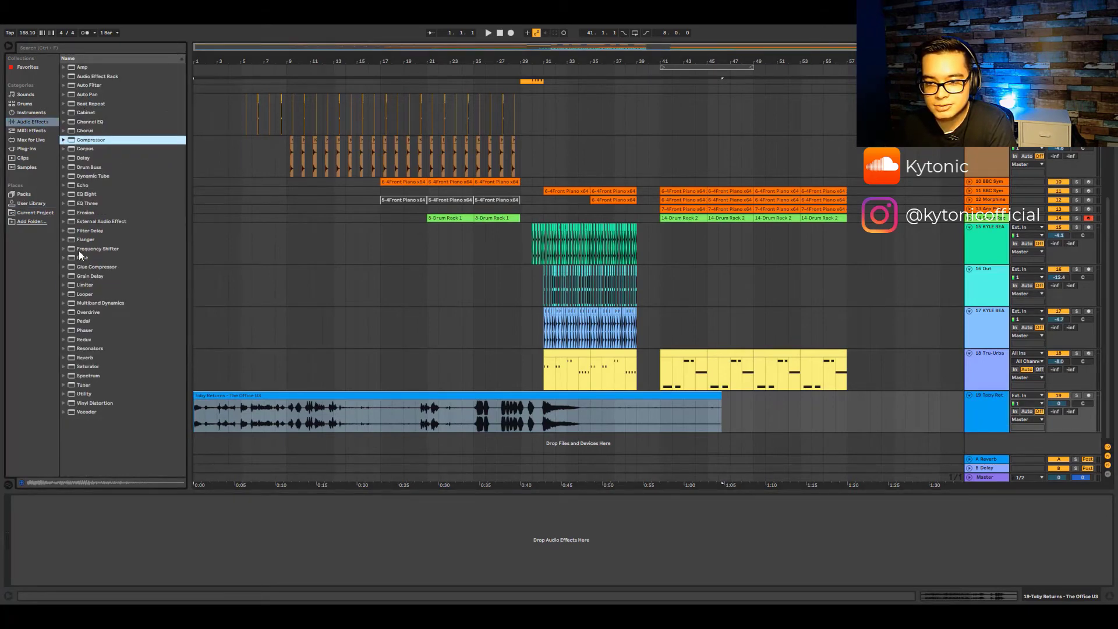
{"action": "double_click", "coordinate": [84, 193]}
{"action": "key", "text": "space"}
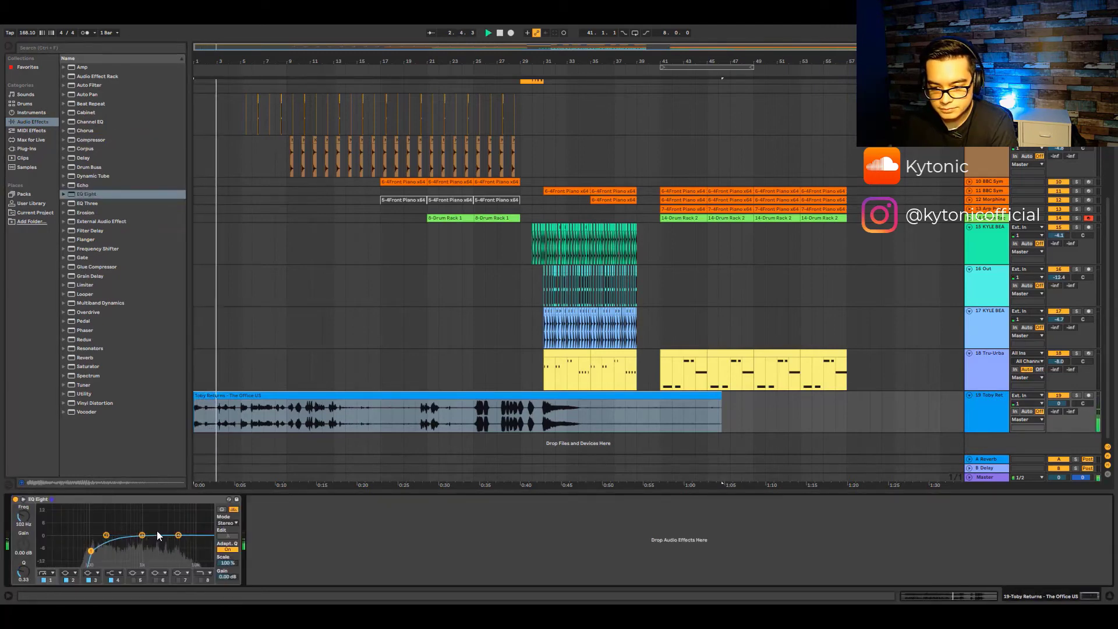
{"action": "mouse_move", "coordinate": [90, 551]}
{"action": "left_mouse_down"}
{"action": "mouse_move", "coordinate": [78, 550]}
{"action": "mouse_move", "coordinate": [101, 545]}
{"action": "left_mouse_up"}
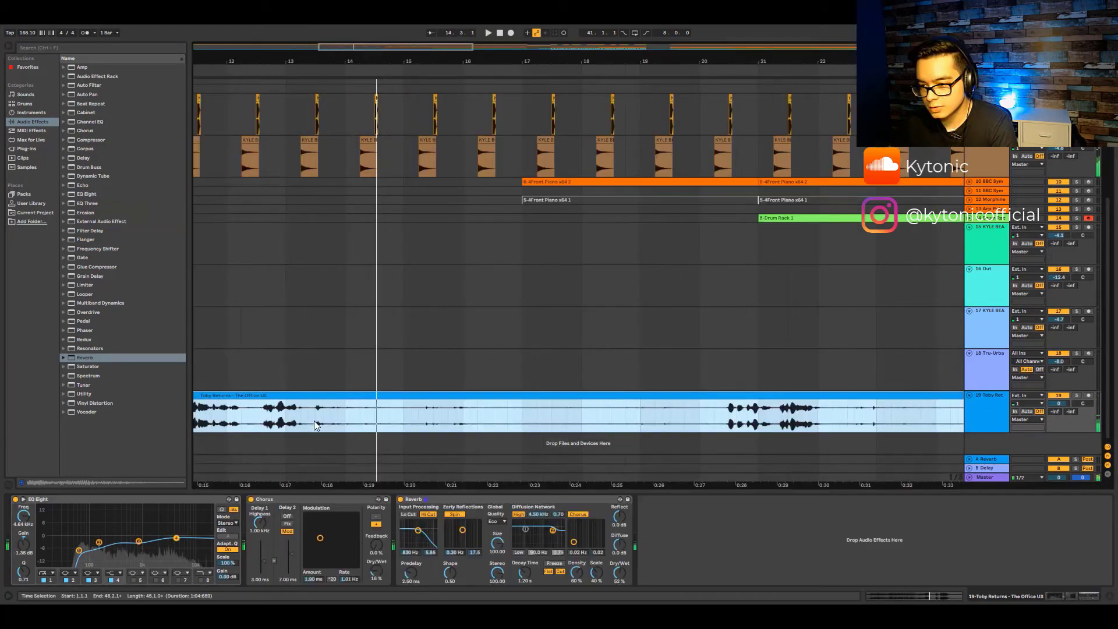
- Split the Toby Returns clip at 13.3 and bar 14 to isolate a short vocal slice, listening to find the cut points
{"action": "left_click", "coordinate": [313, 421]}
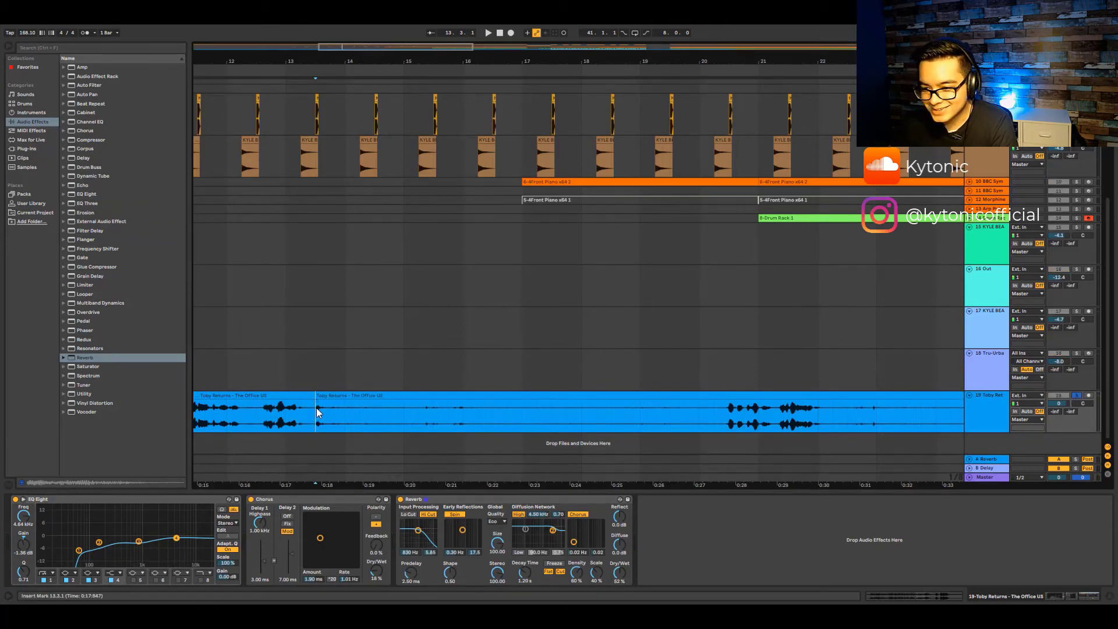
{"action": "key", "text": "space"}
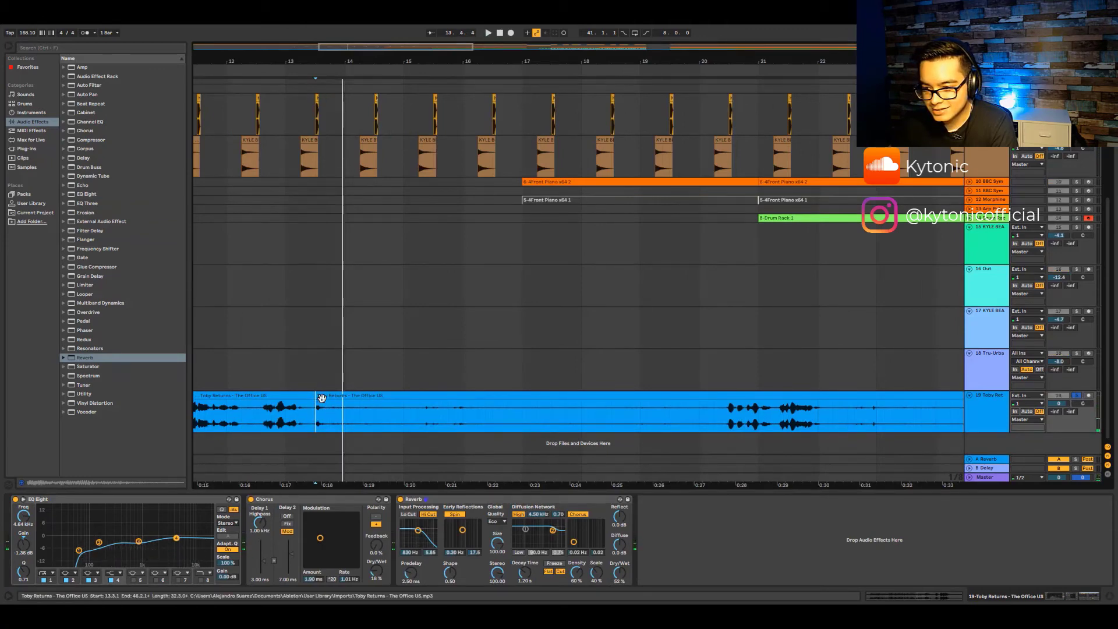
{"action": "key", "text": "space"}
{"action": "key", "text": "space"}
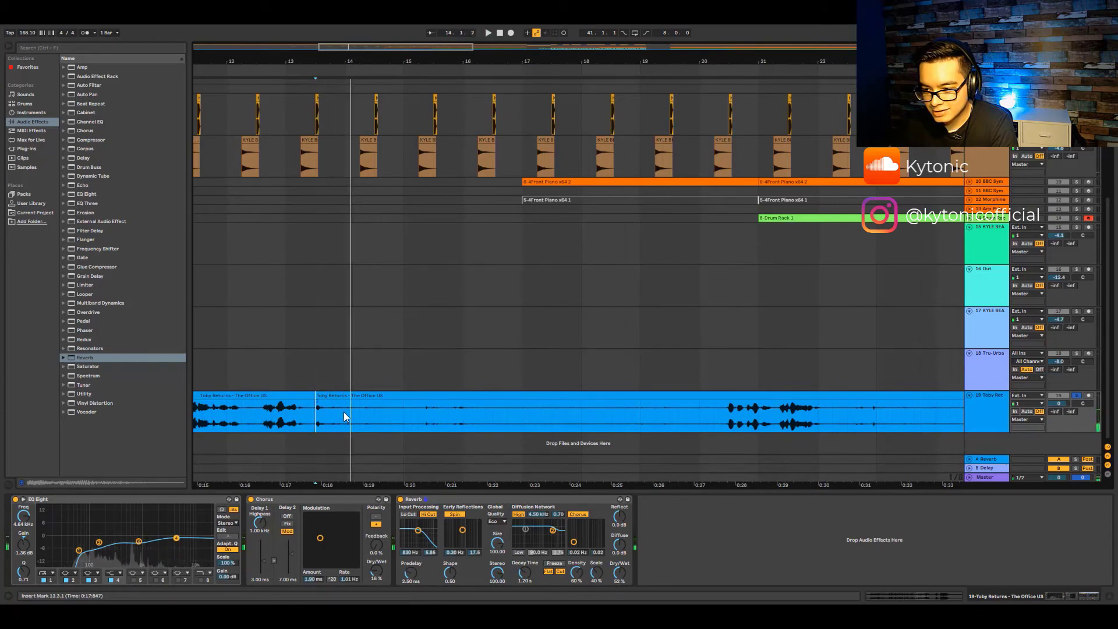
{"action": "left_click", "coordinate": [345, 415]}
{"action": "key", "text": "ctrl+e"}
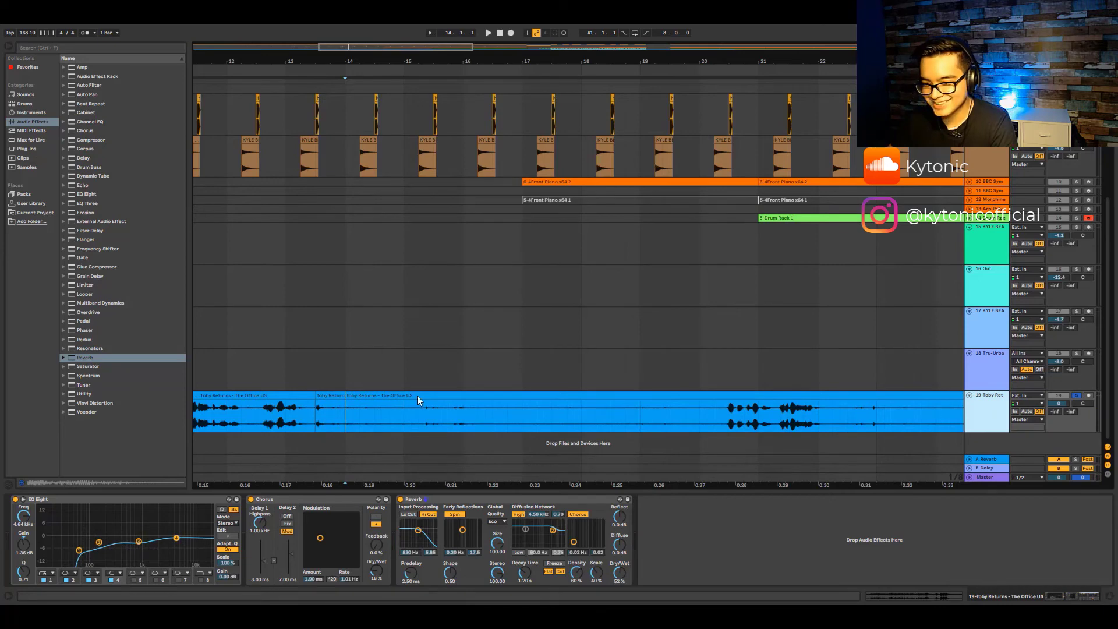
- Duplicate the Toby Returns track and delete everything on the original except the short slice between 13.3 and bar 14
{"action": "key", "text": "ctrl+d"}
{"action": "scroll", "coordinate": [306, 410], "scroll_direction": "down", "scroll_amount": 2}
{"action": "left_click", "coordinate": [274, 378]}
{"action": "key", "text": "Delete"}
{"action": "left_click", "coordinate": [511, 375]}
{"action": "key", "text": "Delete"}
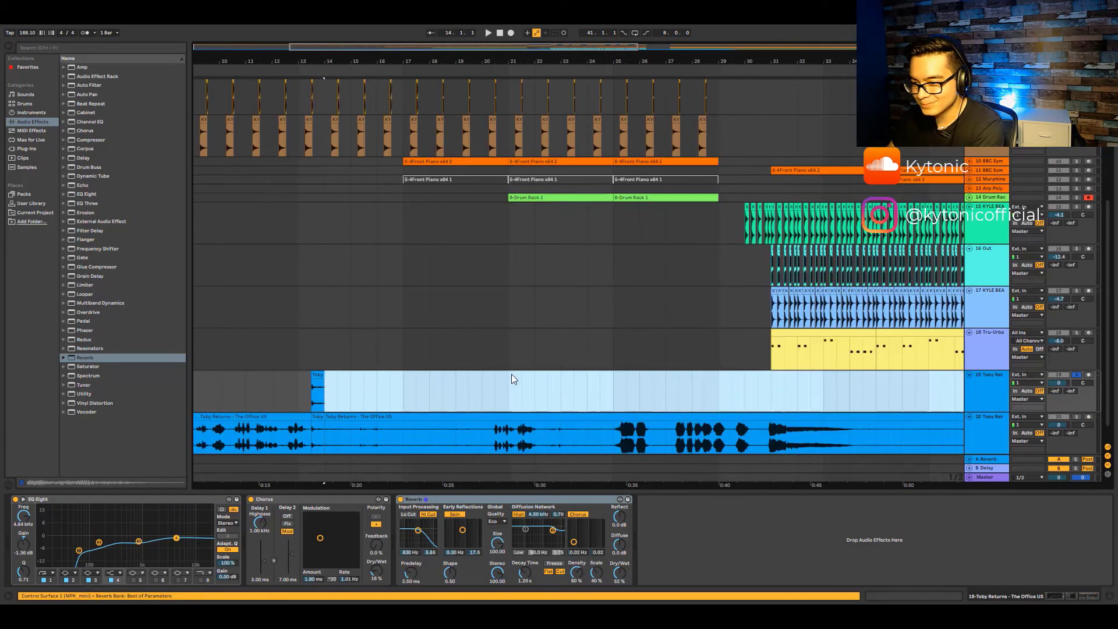
{"action": "left_click", "coordinate": [381, 389]}
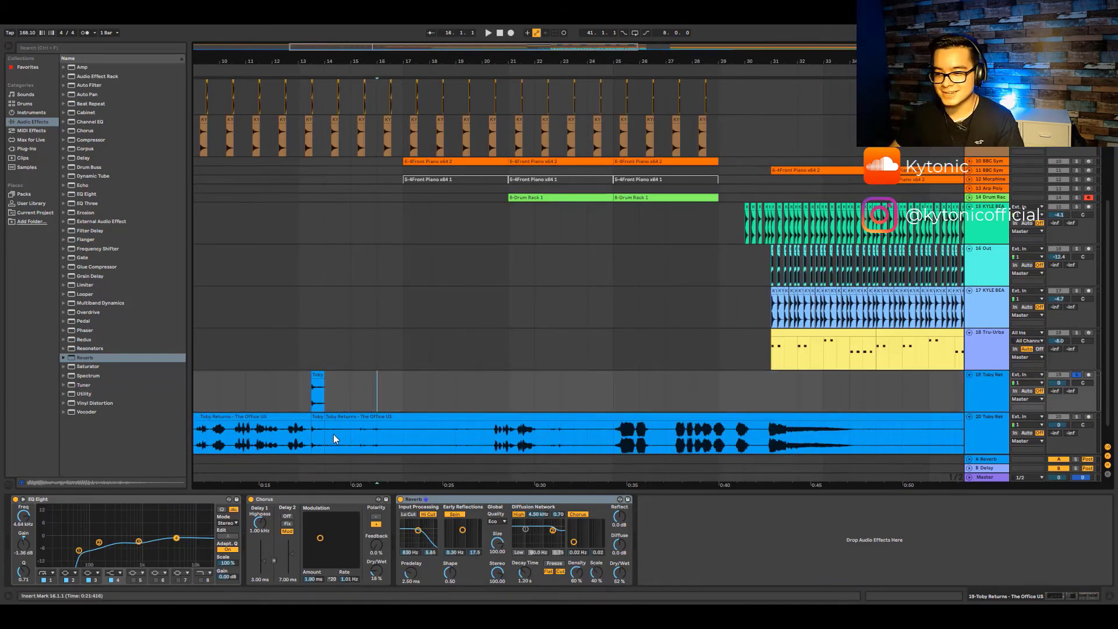
- Move the isolated Toby slice to around bar 14, play it against the drums, and repeat it every bar through bar 28
{"action": "left_click", "coordinate": [319, 418]}
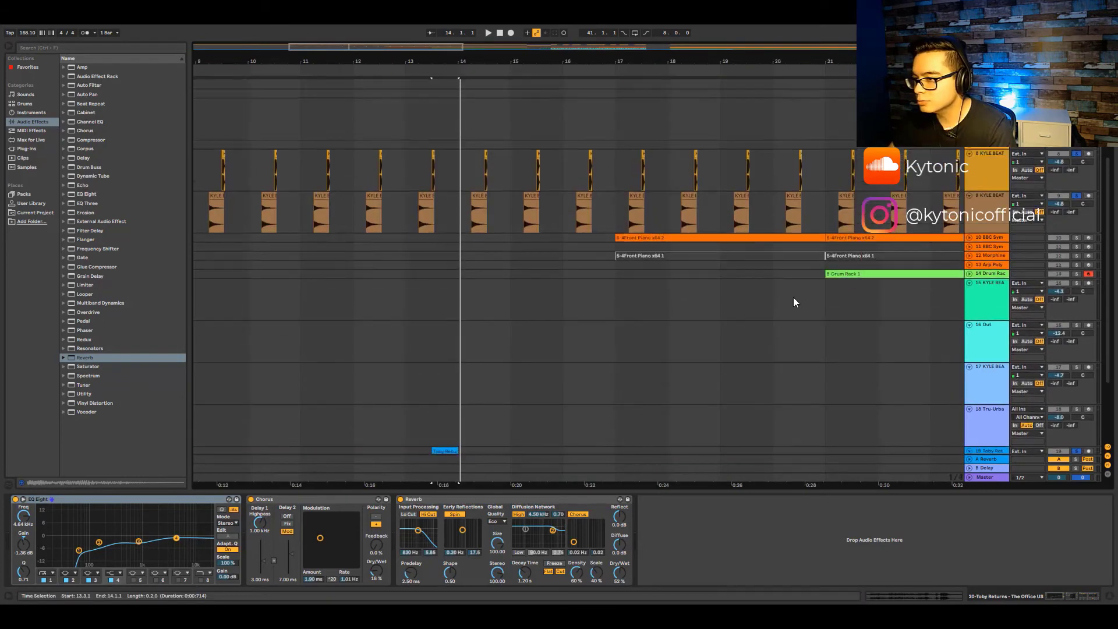
{"action": "scroll", "coordinate": [794, 299], "scroll_direction": "up", "scroll_amount": 3}
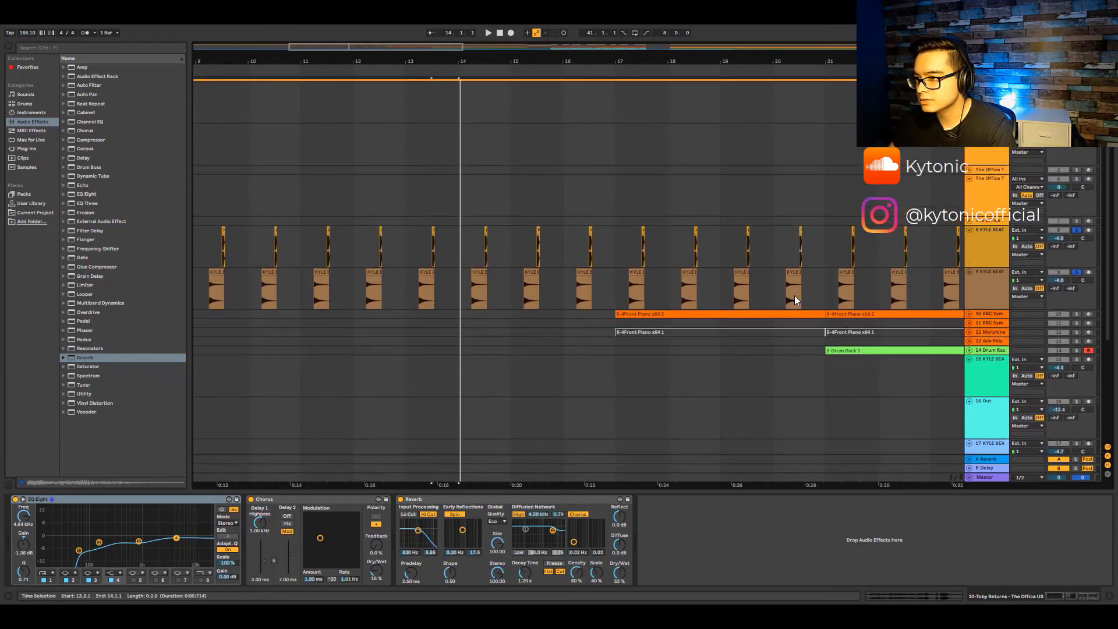
{"action": "scroll", "coordinate": [557, 316], "scroll_direction": "down", "scroll_amount": 5}
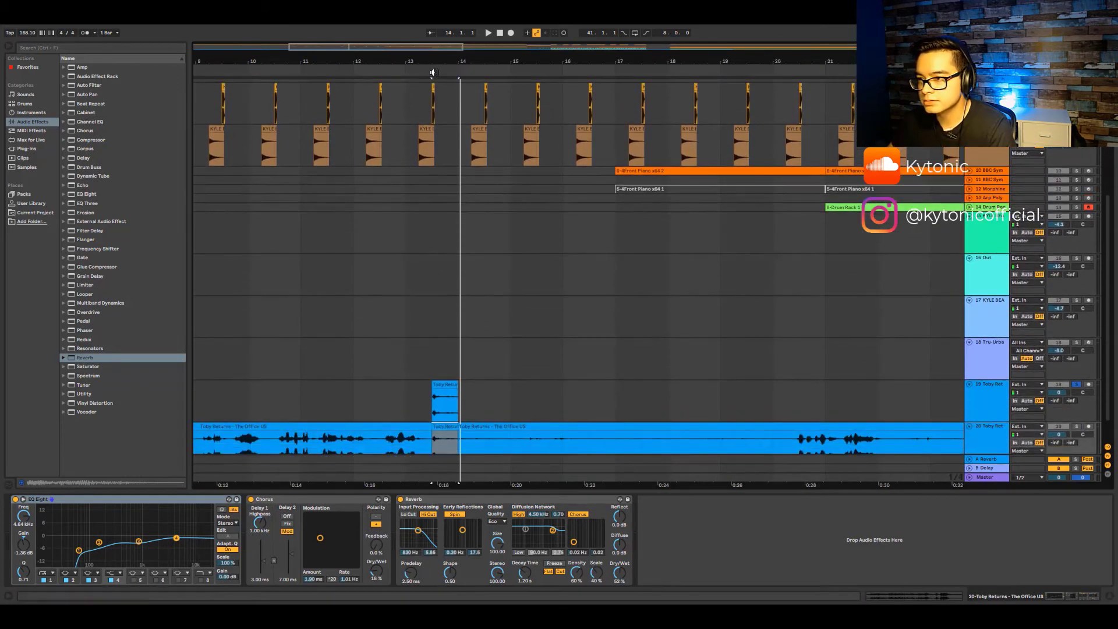
{"action": "left_click", "coordinate": [434, 73]}
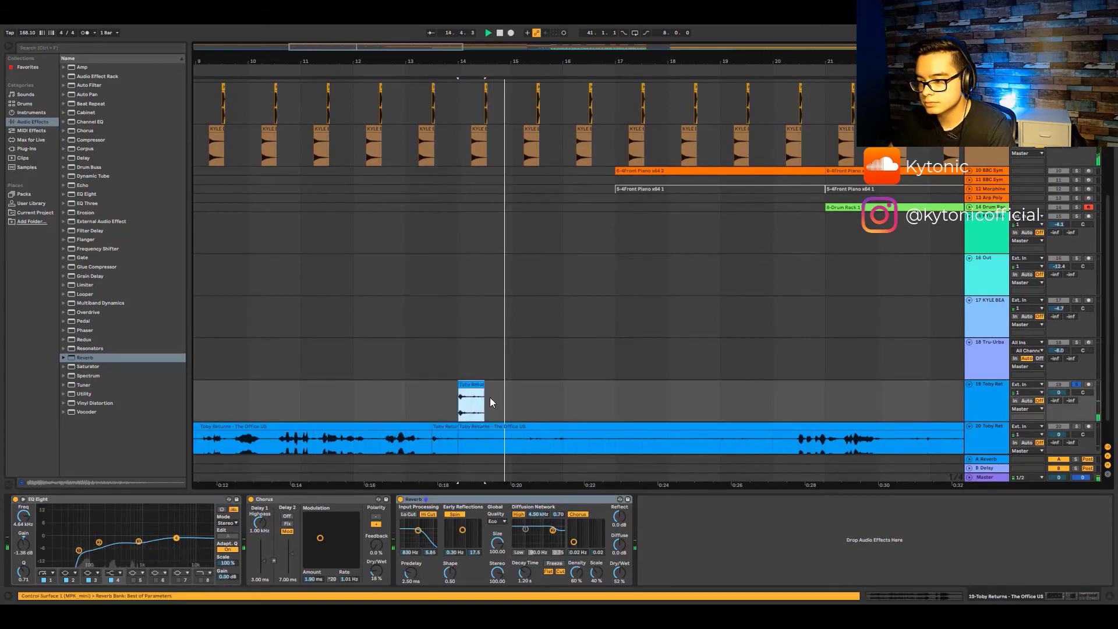
{"action": "key", "text": "space"}
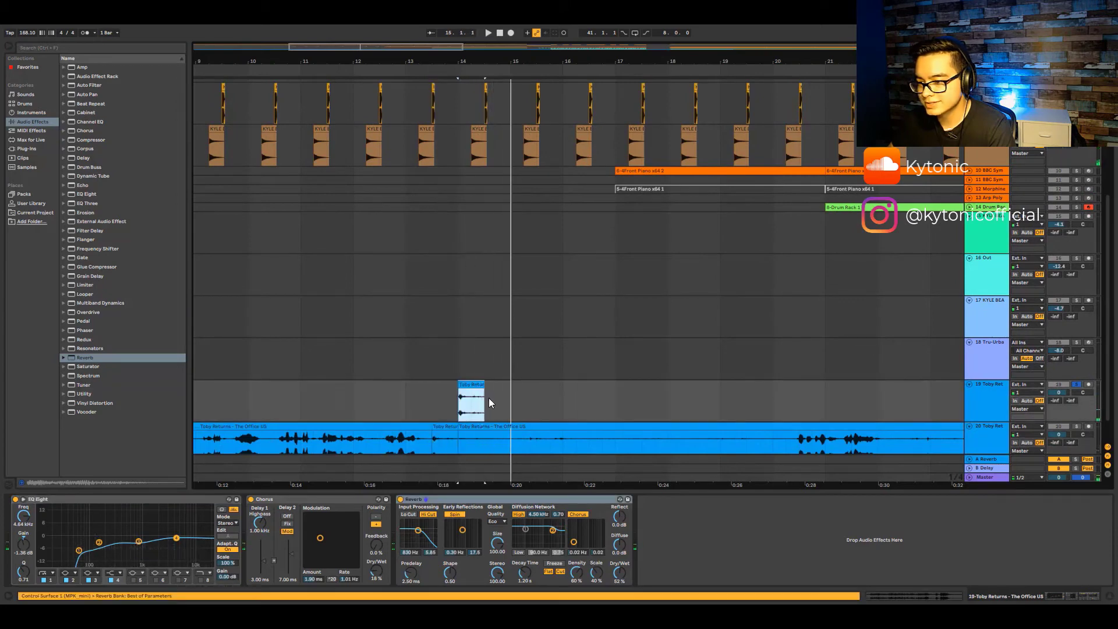
{"action": "left_click_drag", "start_coordinate": [488, 397], "coordinate": [516, 397]}
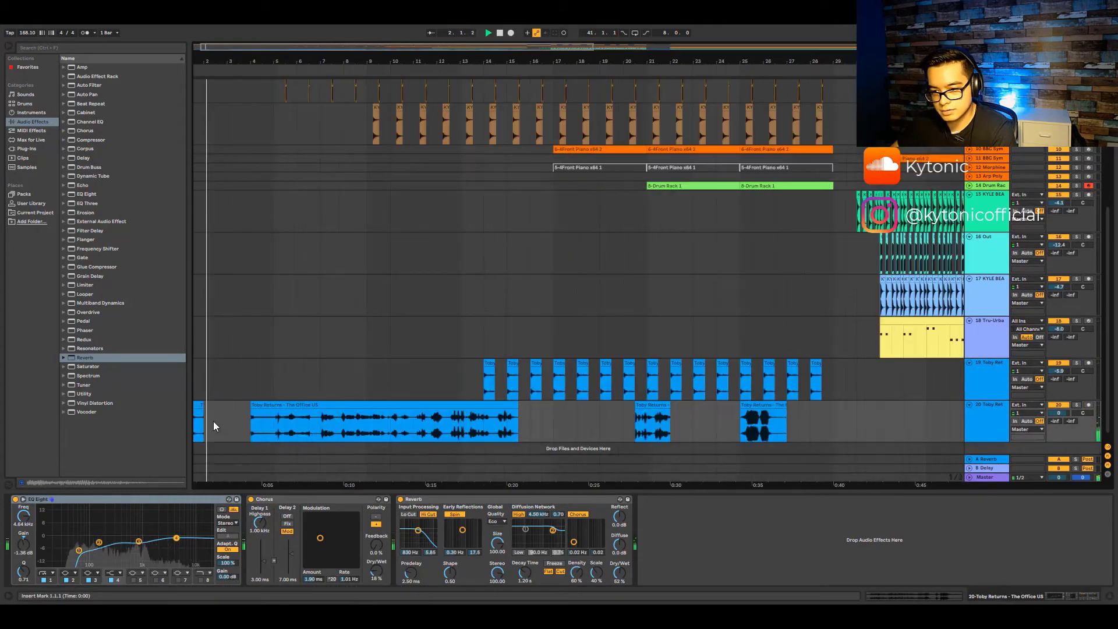
- Split the long opening dialogue clip on the duplicated Toby track, moving its first phrase to about bar 3 and keeping the rest from 6.4
{"action": "left_click", "coordinate": [268, 413]}
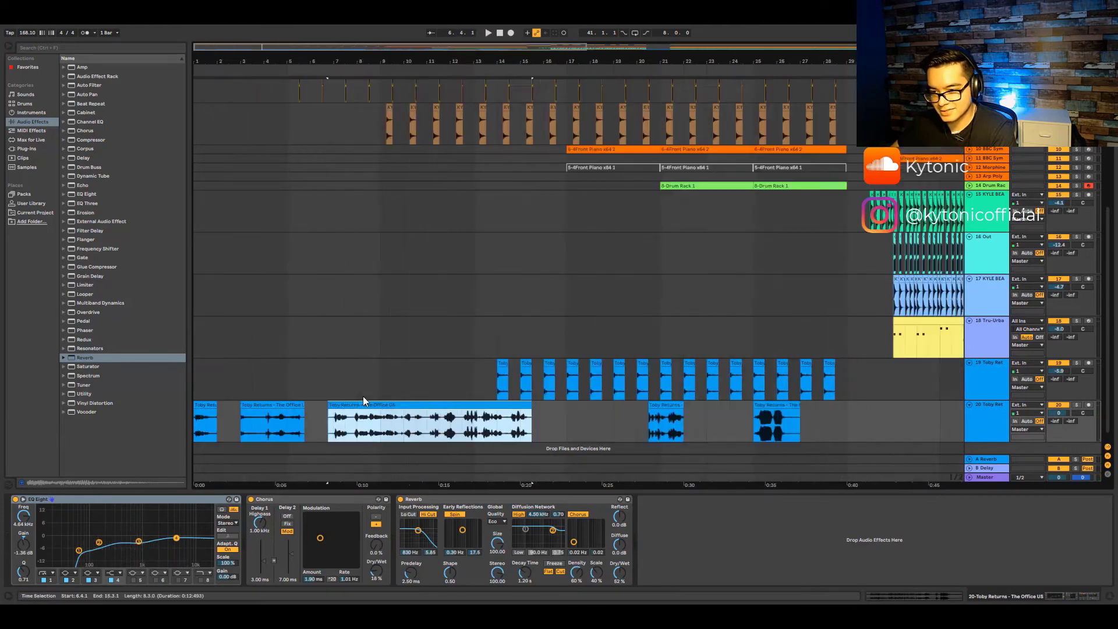
{"action": "key", "text": "minus"}
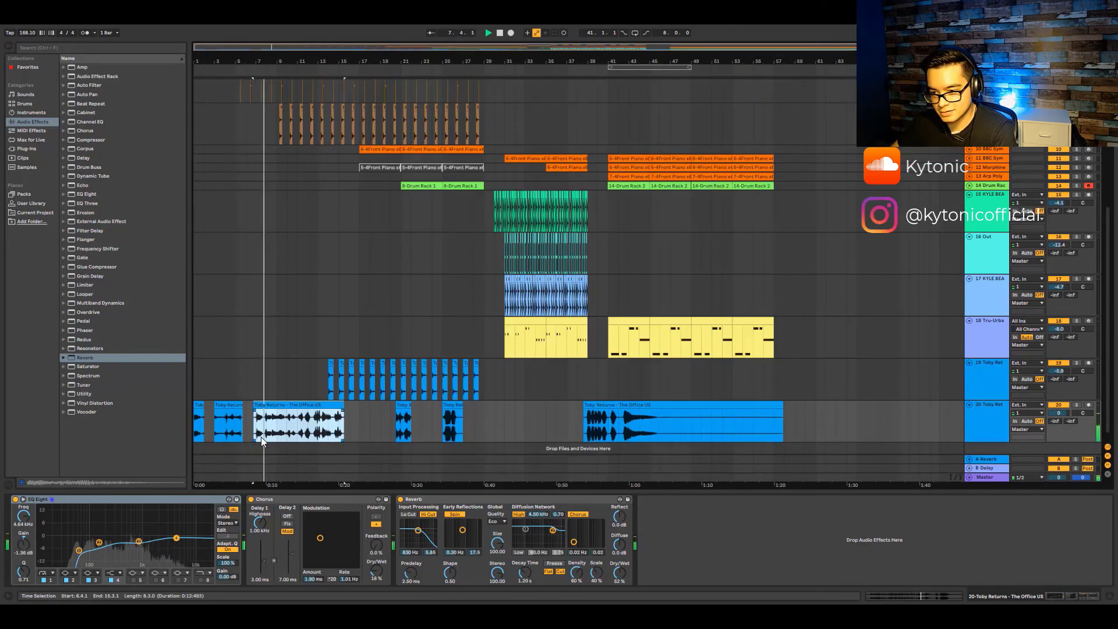
- Split the long Toby dialogue clip at bar 11 and 11.4, and move the part after 11.4 to bar 14
{"action": "scroll", "coordinate": [261, 436], "scroll_direction": "up", "scroll_amount": 6}
{"action": "left_click", "coordinate": [402, 429]}
{"action": "key", "text": "ctrl+e"}
{"action": "key", "text": "space"}
{"action": "left_click", "coordinate": [442, 421]}
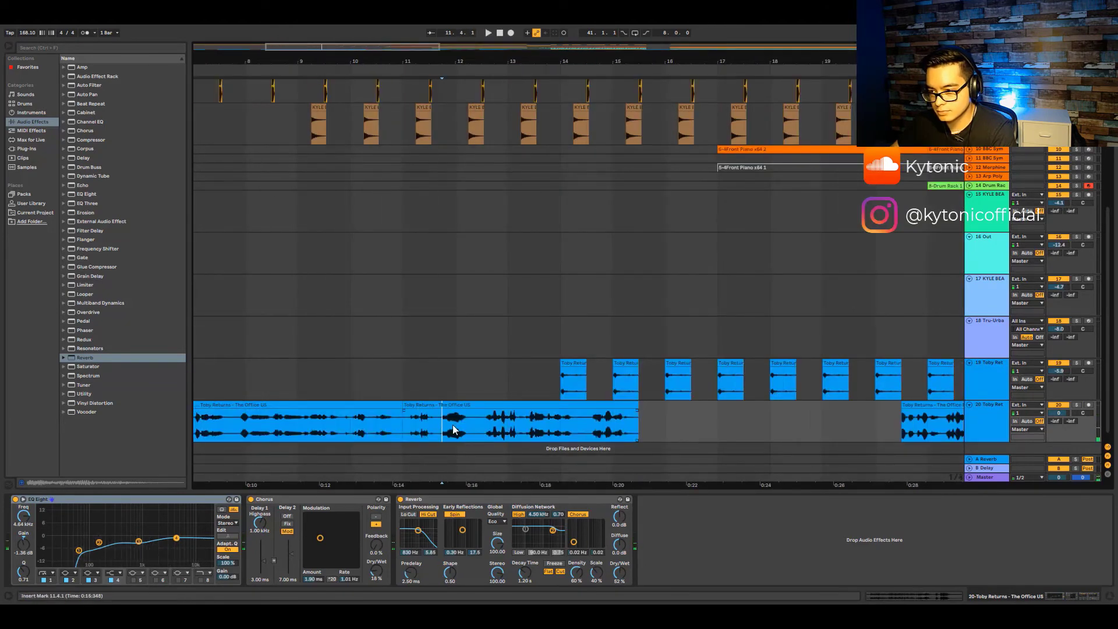
{"action": "key", "text": "ctrl+e"}
{"action": "left_click_drag", "start_coordinate": [455, 406], "coordinate": [573, 406]}
- Move the Toby phrase at bar 25 to bar 29 and the short phrase at 20.3 to 24.3, checking them in playback
{"action": "left_click", "coordinate": [362, 70]}
{"action": "scroll", "coordinate": [571, 395], "scroll_direction": "down", "scroll_amount": 6}
{"action": "scroll", "coordinate": [326, 416], "scroll_direction": "up", "scroll_amount": 3}
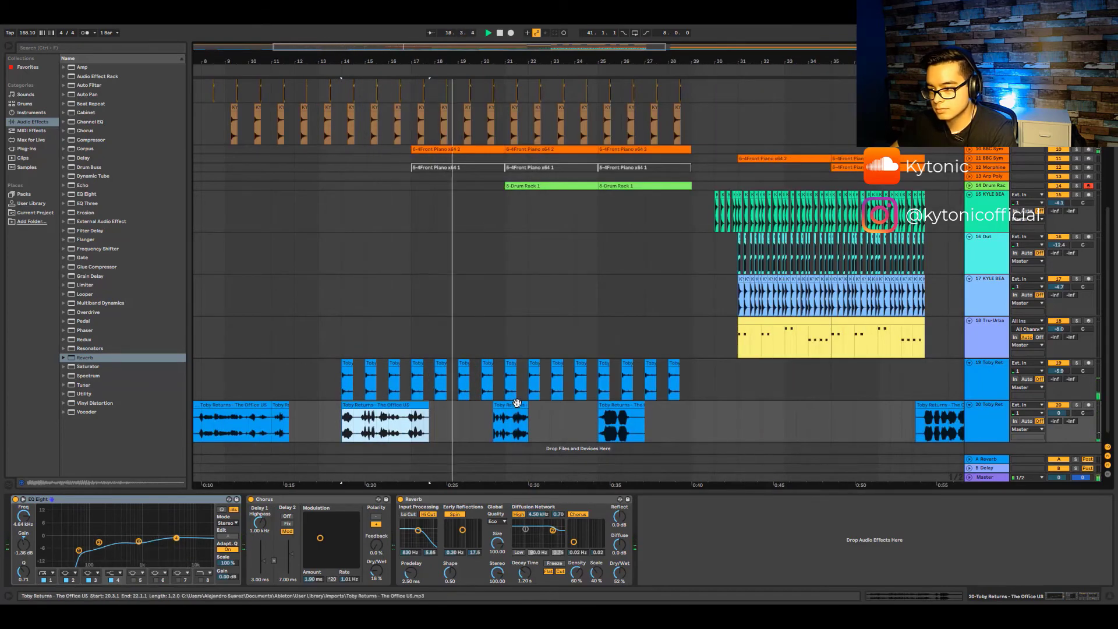
{"action": "left_click_drag", "start_coordinate": [621, 405], "coordinate": [715, 405]}
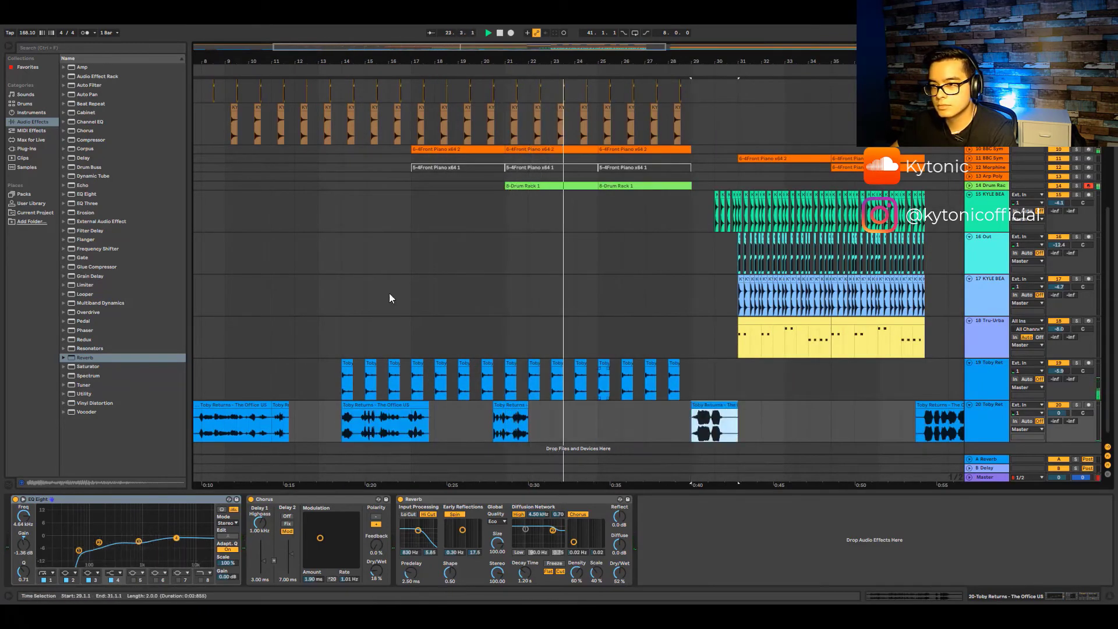
{"action": "scroll", "coordinate": [320, 247], "scroll_direction": "up", "scroll_amount": 1}
{"action": "scroll", "coordinate": [320, 247], "scroll_direction": "down", "scroll_amount": 1}
{"action": "left_click_drag", "start_coordinate": [510, 396], "coordinate": [603, 397]}
- Shift the Toby phrase at bar 29 to 29.4 and split it between its two words, just after 30.3
{"action": "scroll", "coordinate": [520, 394], "scroll_direction": "up", "scroll_amount": 3}
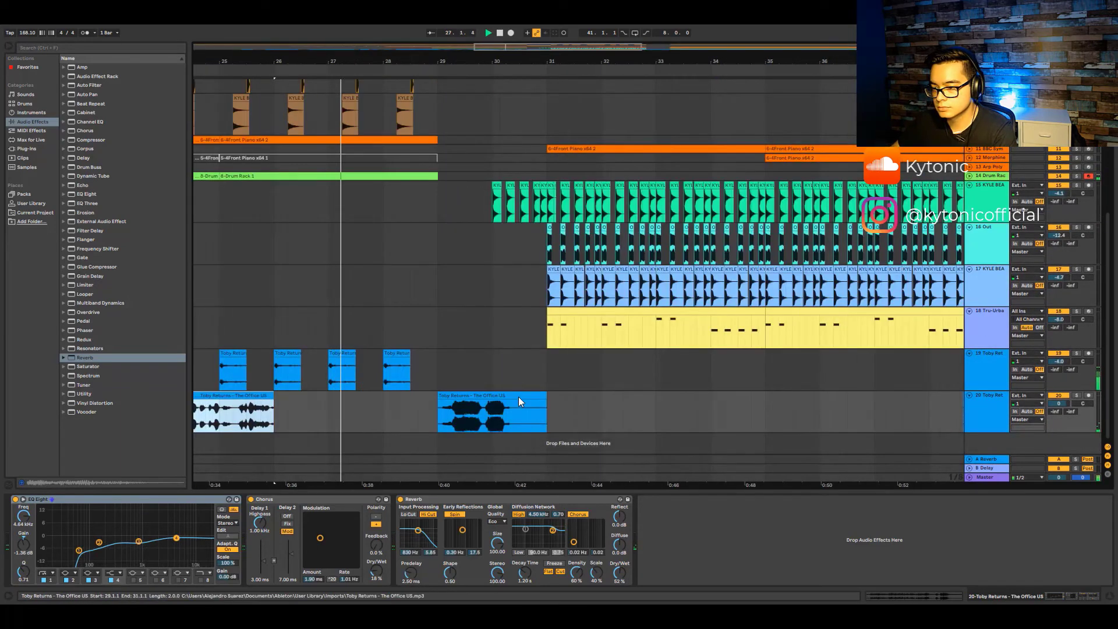
{"action": "left_click_drag", "start_coordinate": [519, 397], "coordinate": [557, 395]}
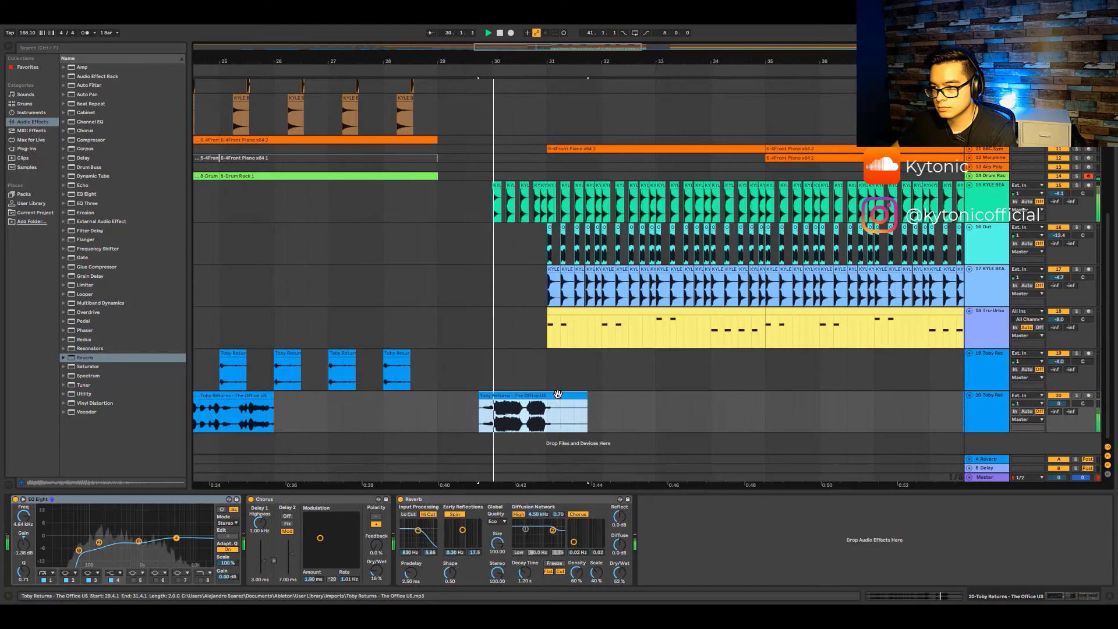
{"action": "scroll", "coordinate": [546, 390], "scroll_direction": "down", "scroll_amount": 3}
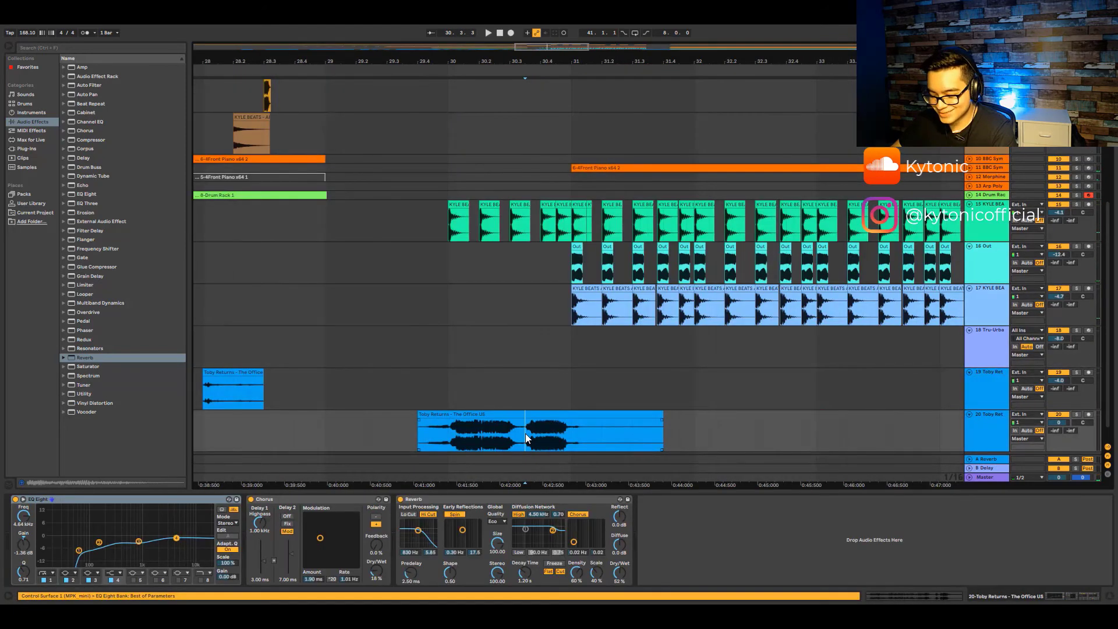
{"action": "key", "text": "ctrl+e"}
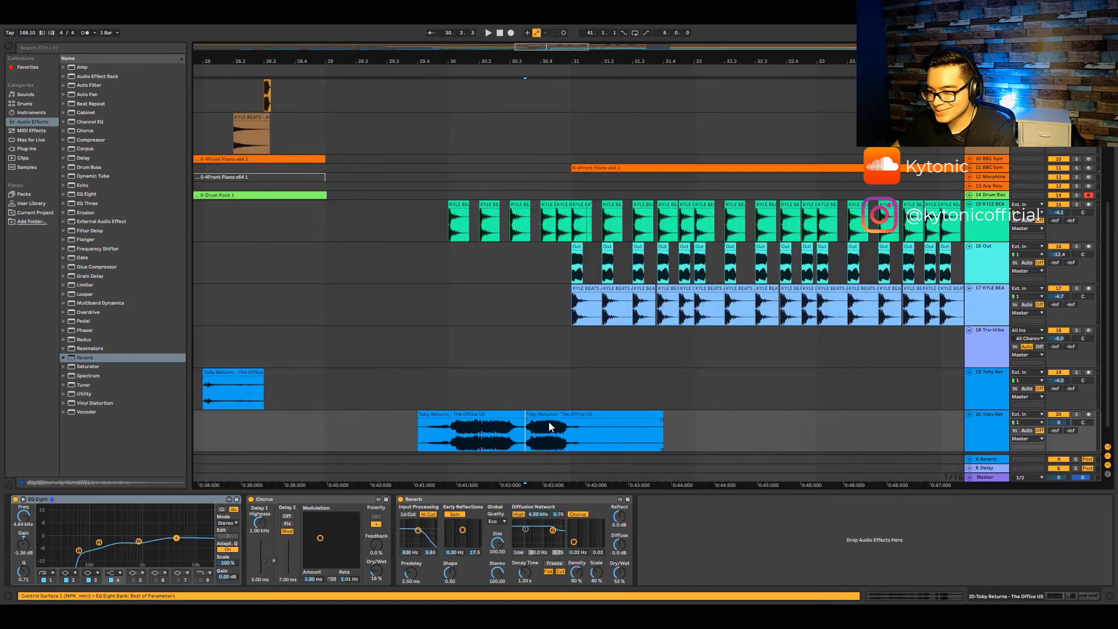
{"action": "scroll", "coordinate": [532, 416], "scroll_direction": "up", "scroll_amount": 3}
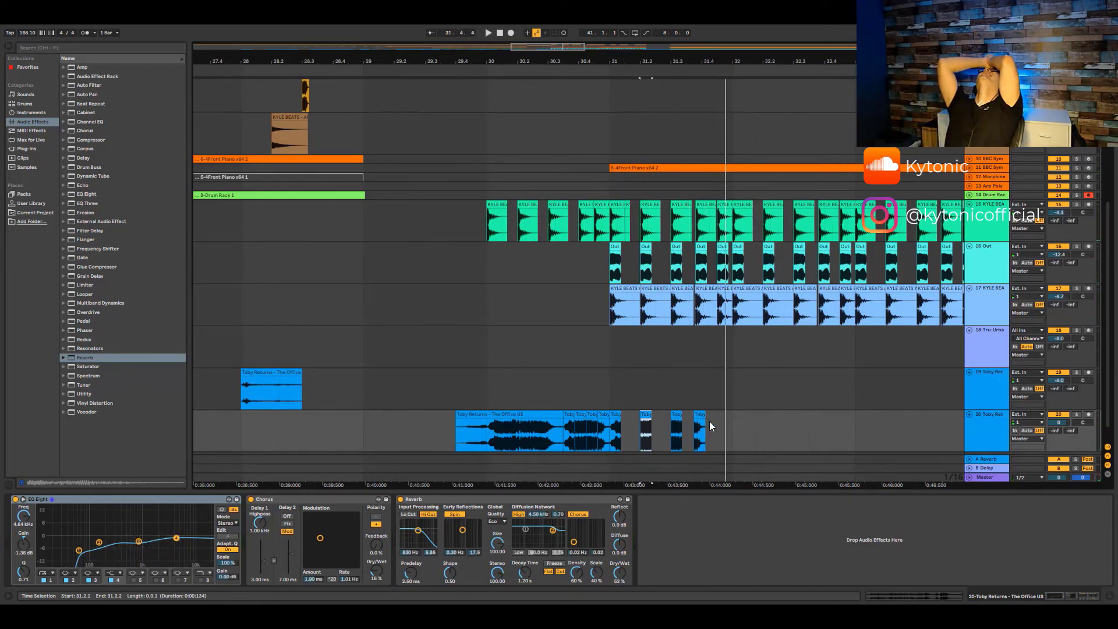
- Play the chopped Toby stutter from bar 30 and add another slice near the end of bar 31 to match the drums
{"action": "left_click", "coordinate": [552, 68]}
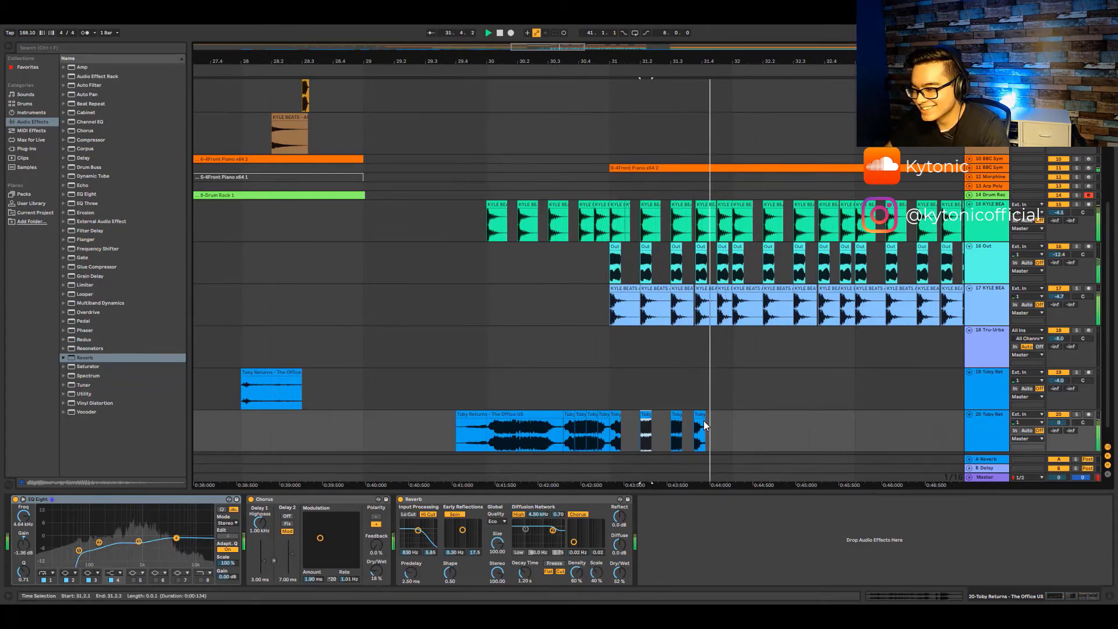
{"action": "key", "text": "space"}
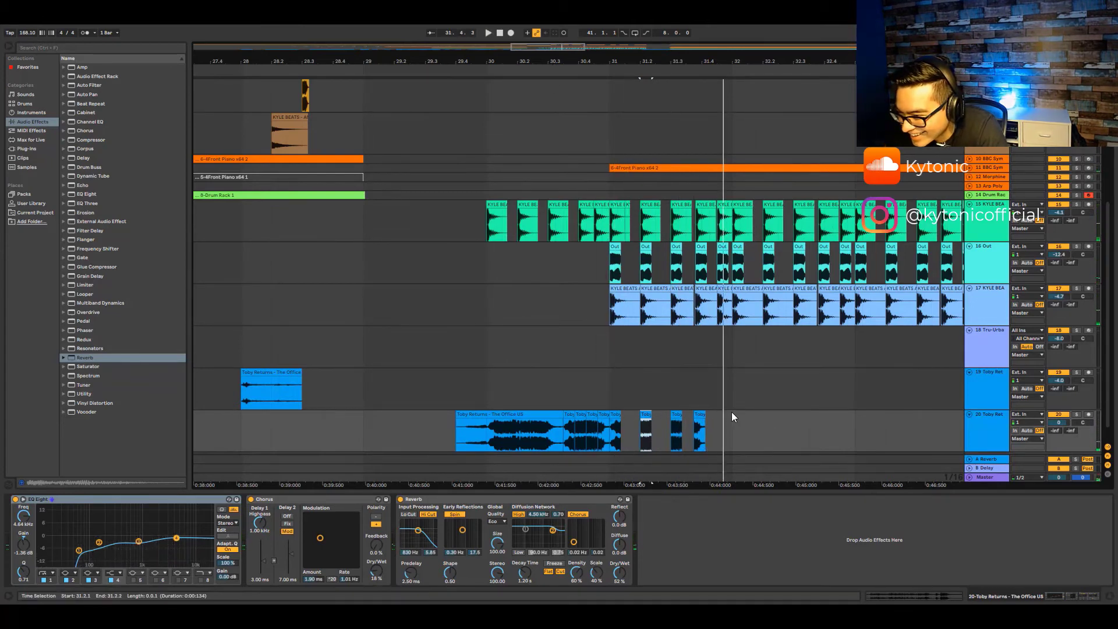
{"action": "left_click", "coordinate": [699, 417]}
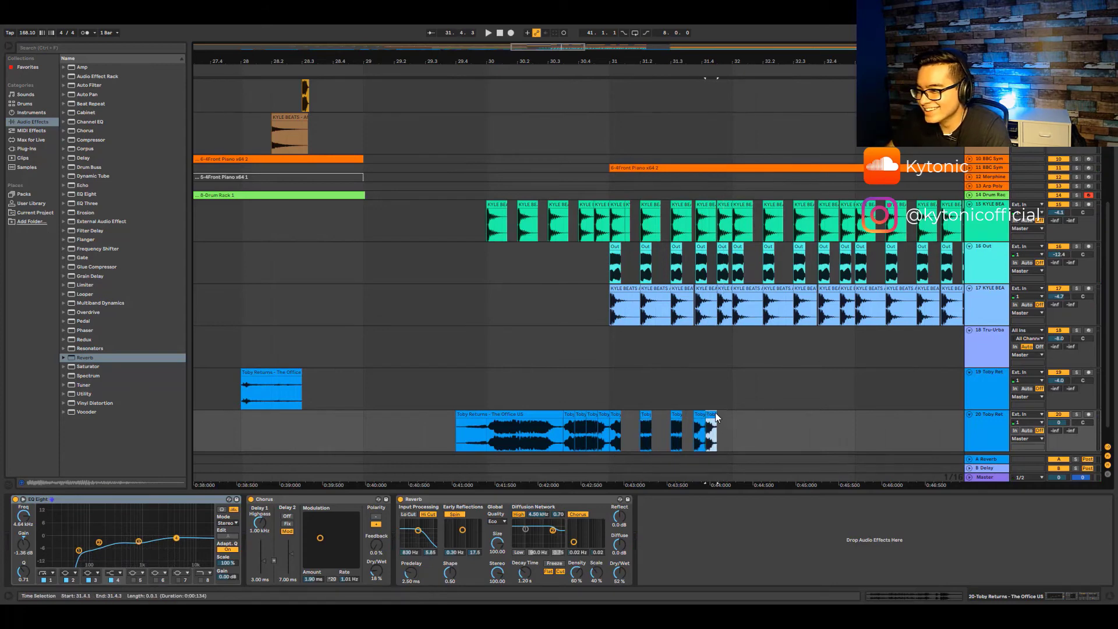
- Select the Toby slice pattern in bar 31 and duplicate it every bar up to bar 39
{"action": "left_click_drag", "start_coordinate": [732, 418], "coordinate": [614, 429]}
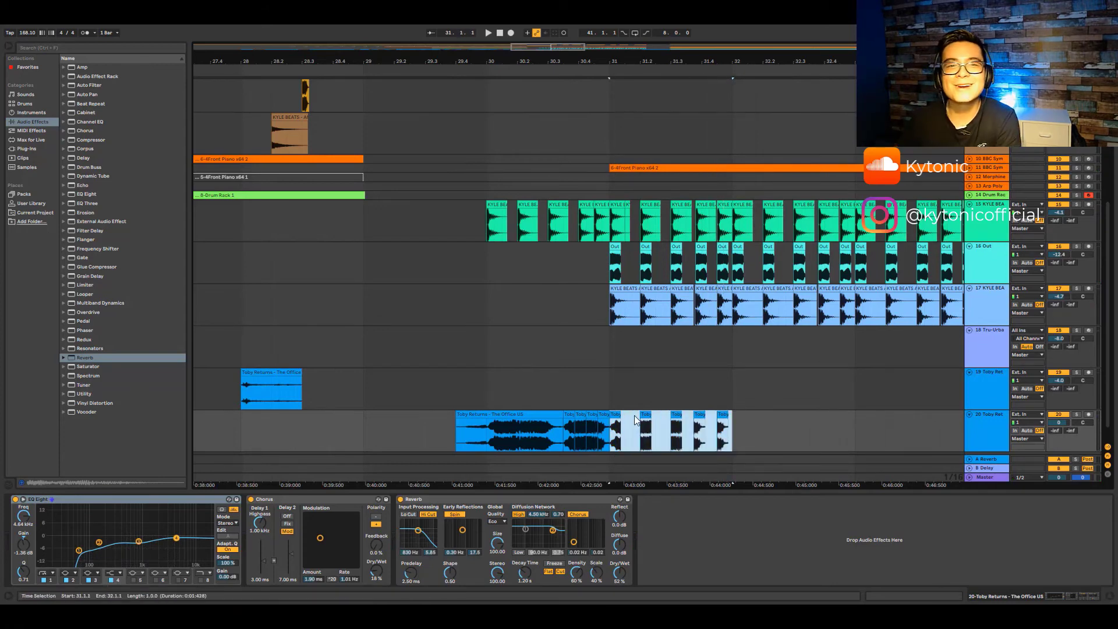
{"action": "key", "text": "ctrl+d"}
{"action": "key", "text": "ctrl+d"}
{"action": "key", "text": "ctrl+d"}
{"action": "key", "text": "ctrl+d"}
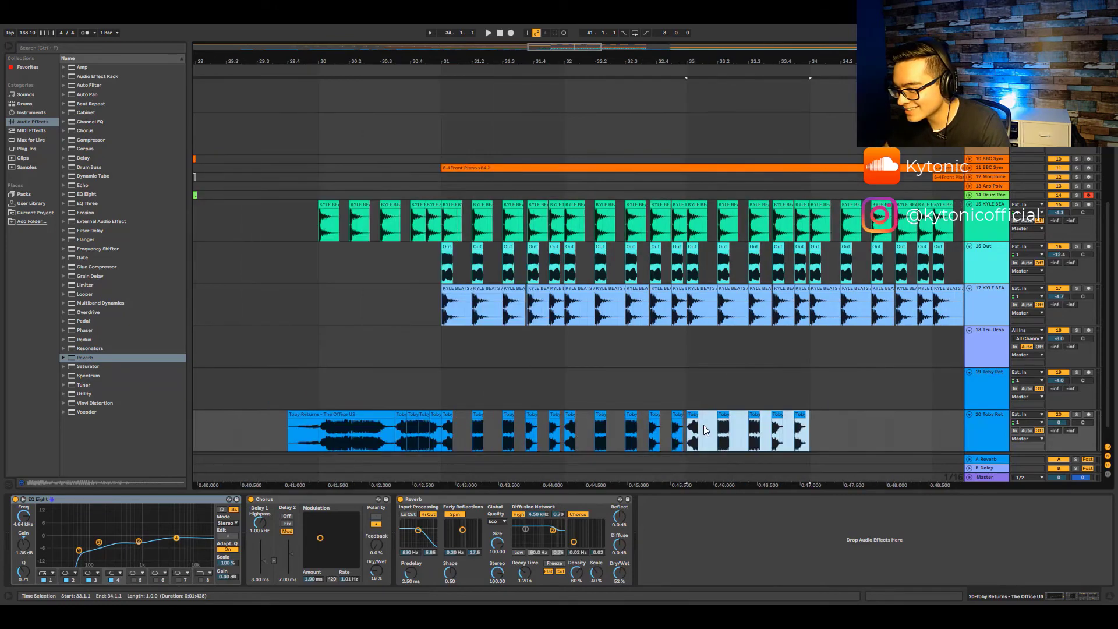
{"action": "key", "text": "ctrl+d"}
{"action": "key", "text": "ctrl+d"}
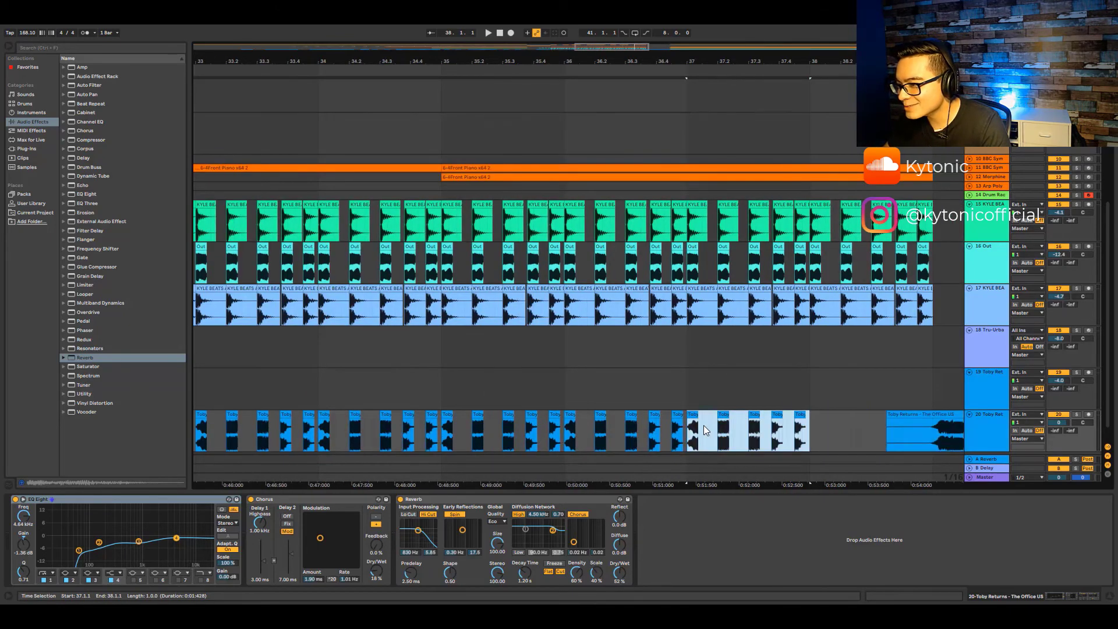
{"action": "key", "text": "ctrl+d"}
{"action": "scroll", "coordinate": [772, 418], "scroll_direction": "down", "scroll_amount": 5}
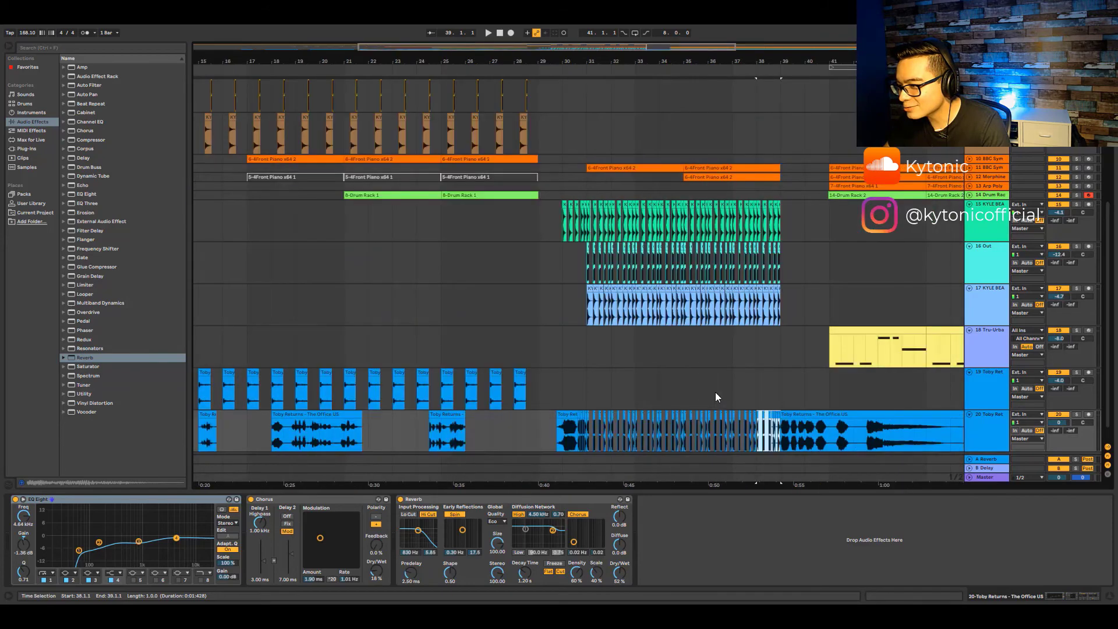
- Shift the second section to start at about 43.2 and extend the final Toby clip's tail over it to about bar 45
{"action": "scroll", "coordinate": [598, 302], "scroll_direction": "up", "scroll_amount": 4}
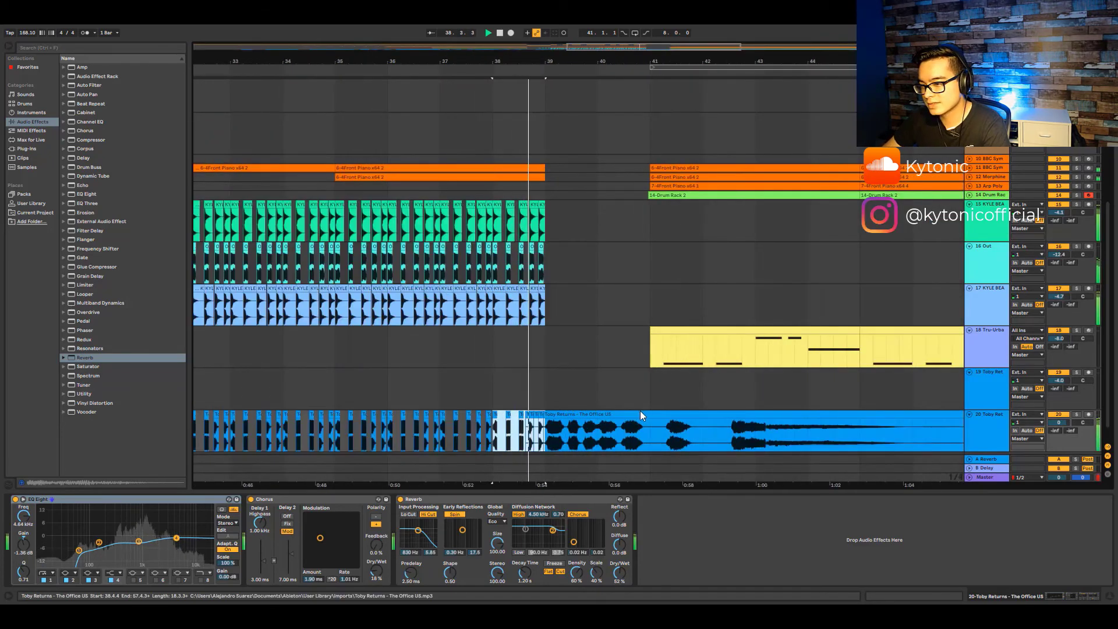
{"action": "scroll", "coordinate": [657, 367], "scroll_direction": "down", "scroll_amount": 5}
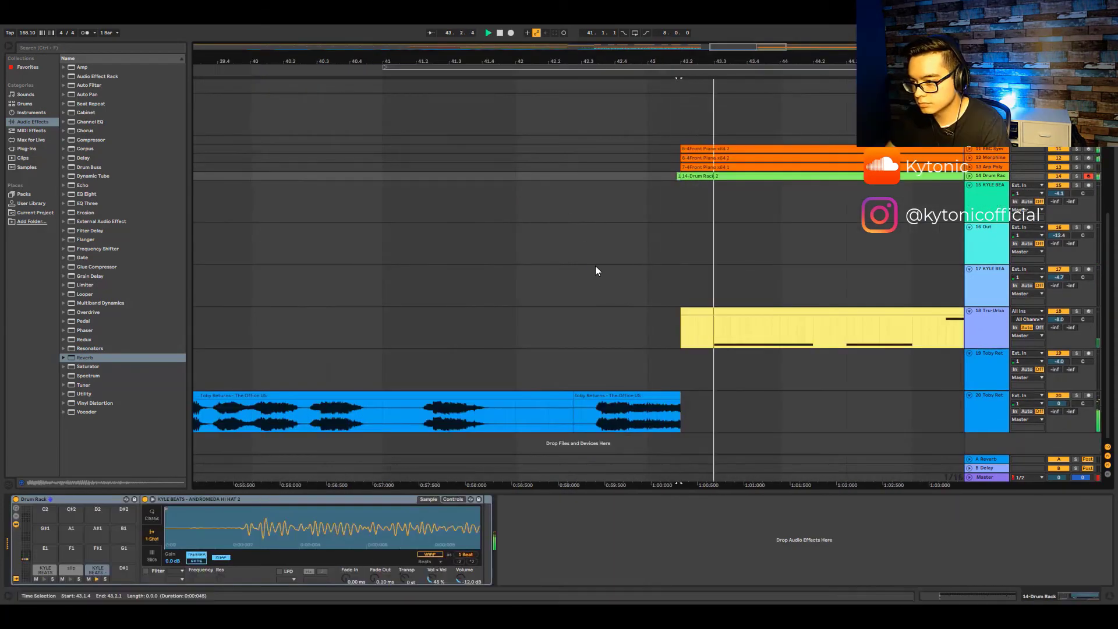
{"action": "scroll", "coordinate": [649, 374], "scroll_direction": "down", "scroll_amount": 5}
{"action": "scroll", "coordinate": [764, 374], "scroll_direction": "up", "scroll_amount": 5}
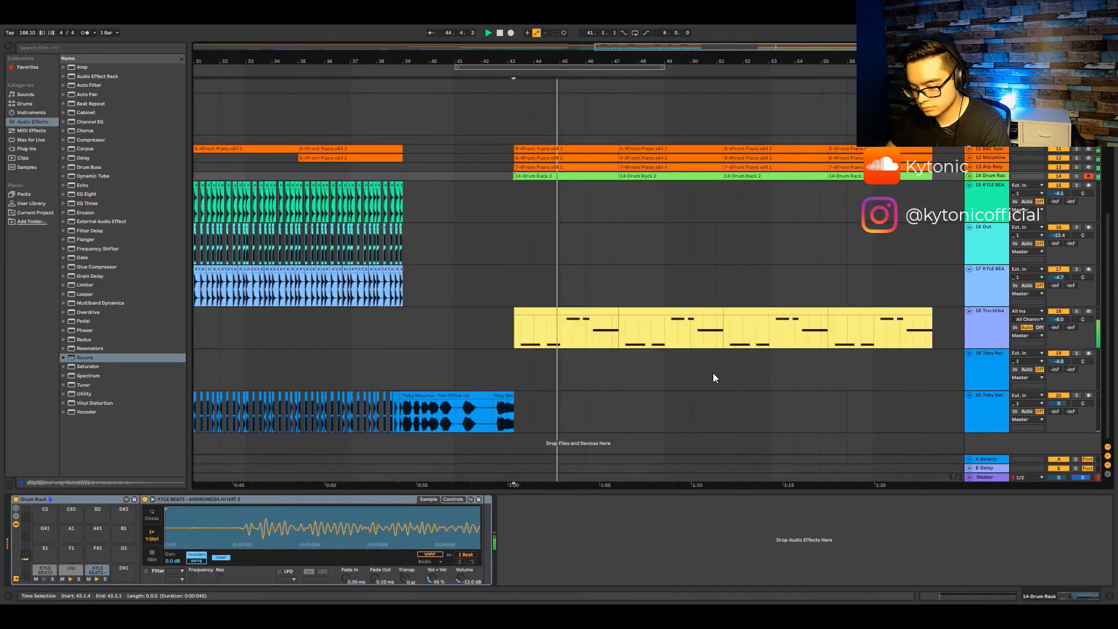
{"action": "scroll", "coordinate": [587, 395], "scroll_direction": "up", "scroll_amount": 5}
{"action": "left_click_drag", "start_coordinate": [596, 398], "coordinate": [711, 405]}
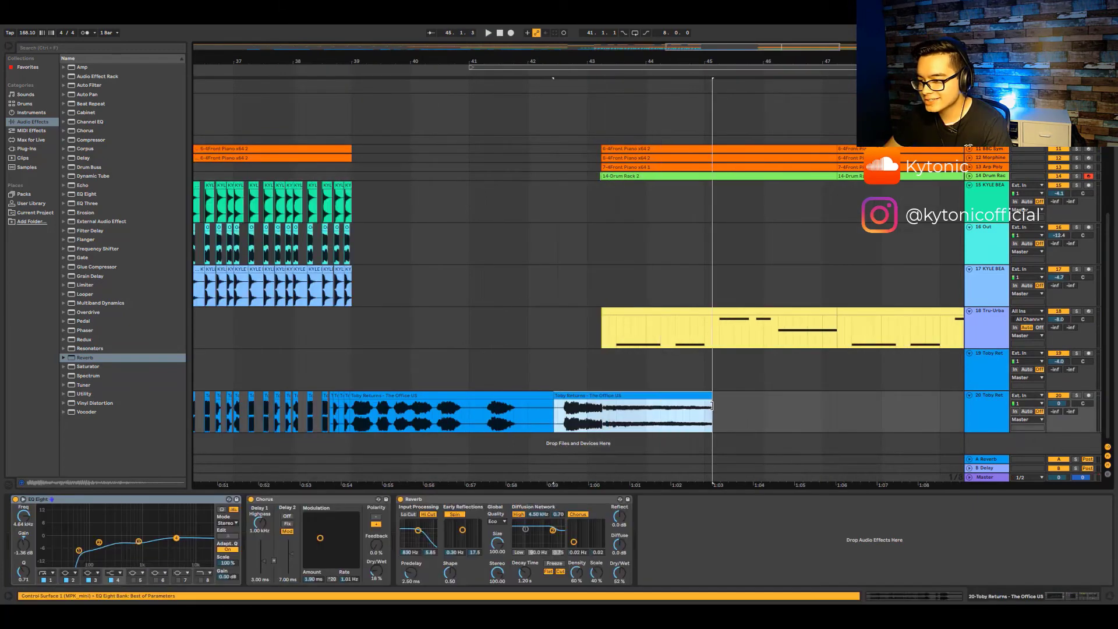
- Place the last piece of Toby dialogue at the end of the second section, from 59.1.4 to bar 61, and play it
{"action": "scroll", "coordinate": [589, 426], "scroll_direction": "up", "scroll_amount": 8}
{"action": "left_click", "coordinate": [575, 420]}
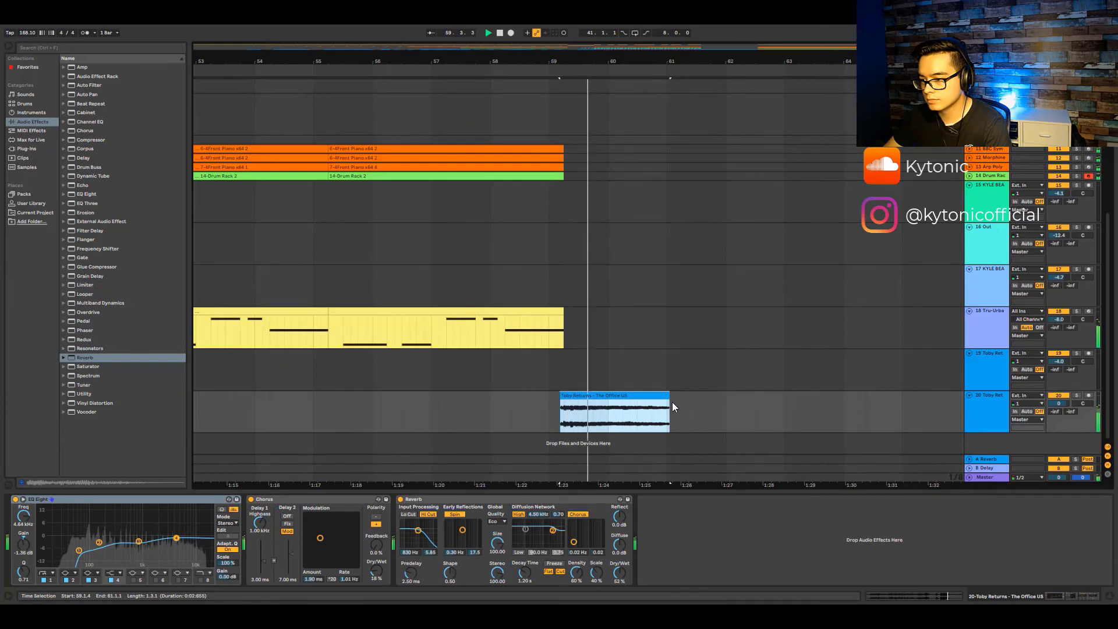
{"action": "scroll", "coordinate": [588, 405], "scroll_direction": "up", "scroll_amount": 5}
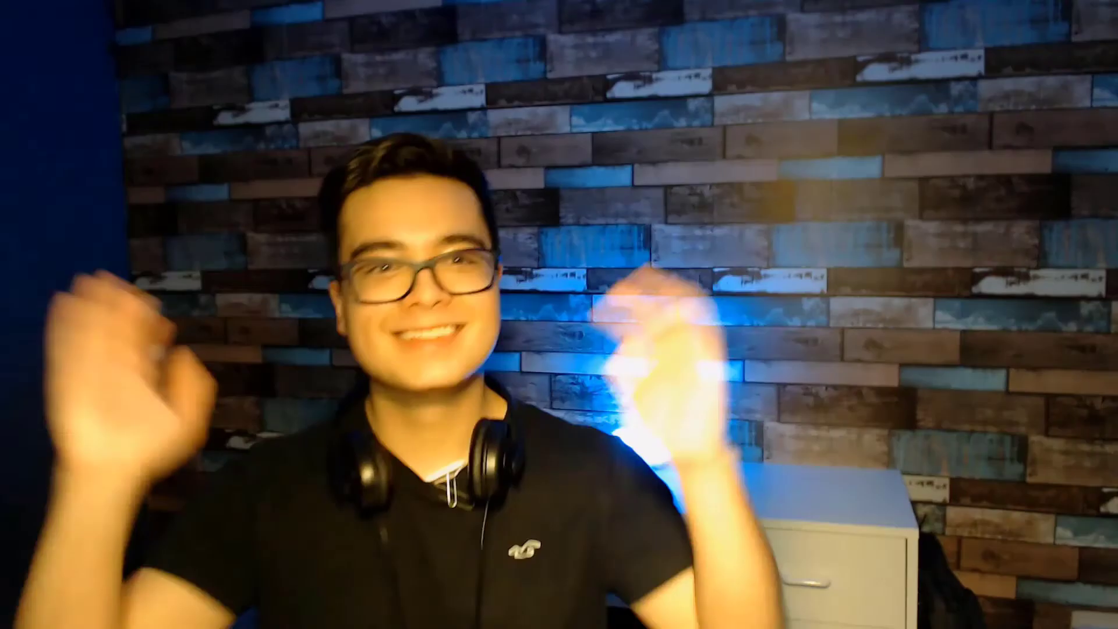